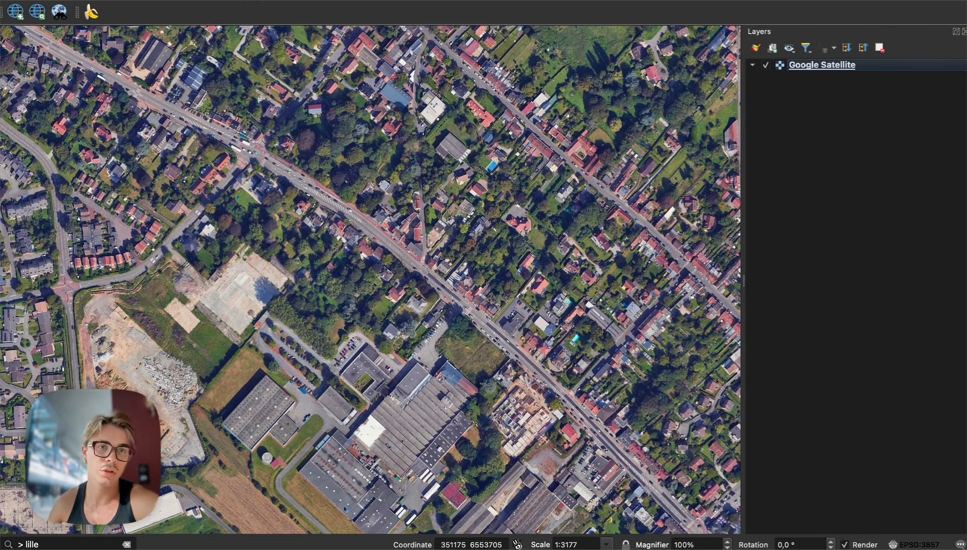
Open the plugin manager, search all plugins for "ai seg", and select AI Segmentation by TerraLab.
{"action": "left_click", "coordinate": [274, 1]}
{"action": "left_click", "coordinate": [282, 2]}
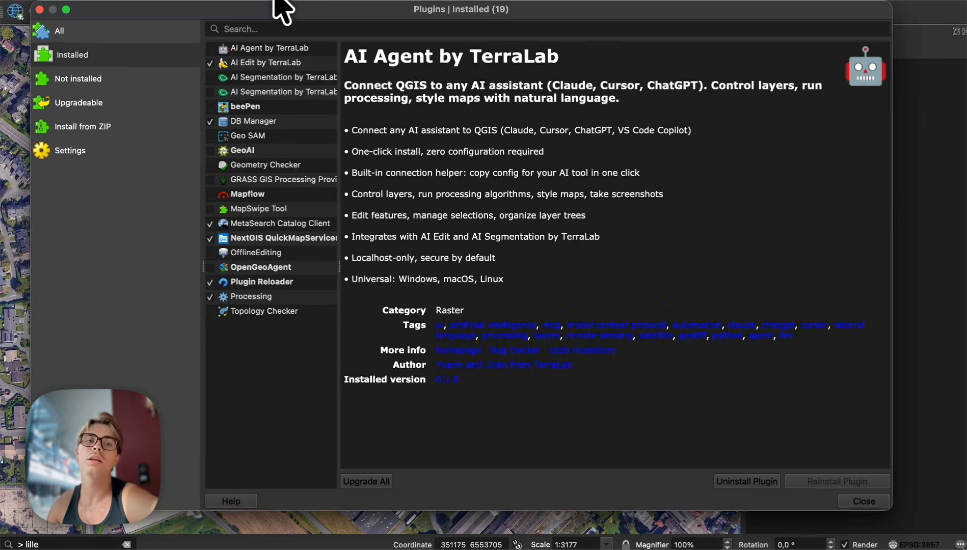
{"action": "left_click", "coordinate": [136, 32]}
{"action": "left_click", "coordinate": [257, 28]}
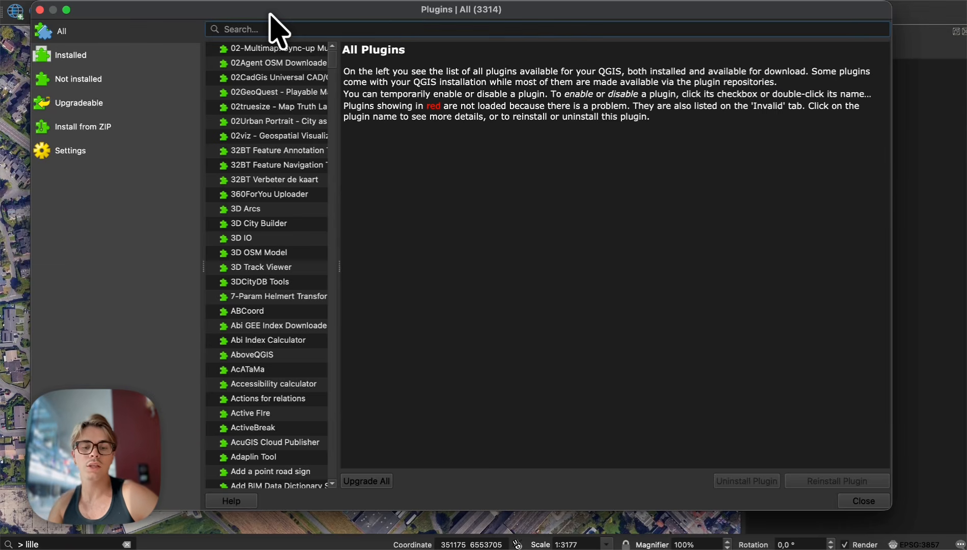
{"action": "type", "text": "ai seg"}
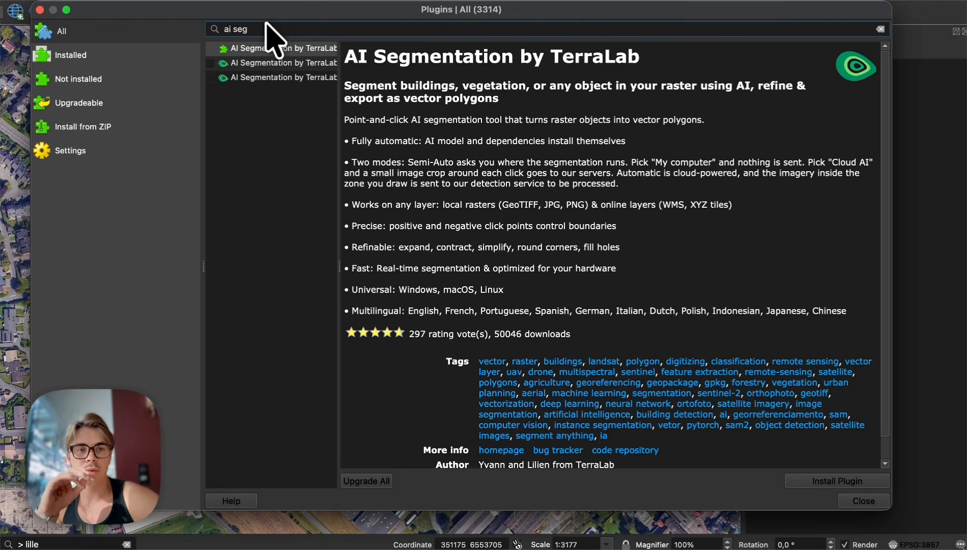
{"action": "left_click", "coordinate": [260, 49]}
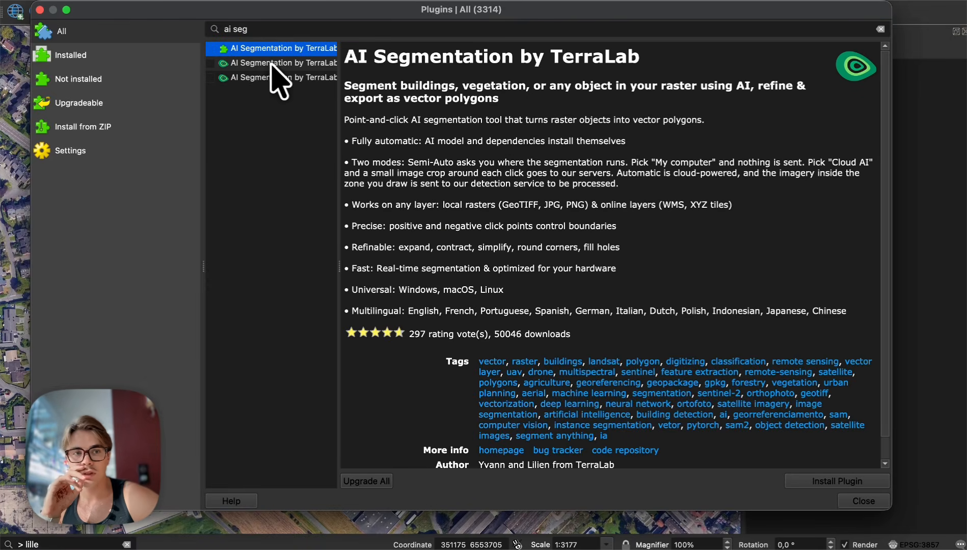
Enable the first installed AI Segmentation by TerraLab plugin and close the plugin manager.
{"action": "left_click", "coordinate": [91, 53]}
{"action": "left_click", "coordinate": [252, 48]}
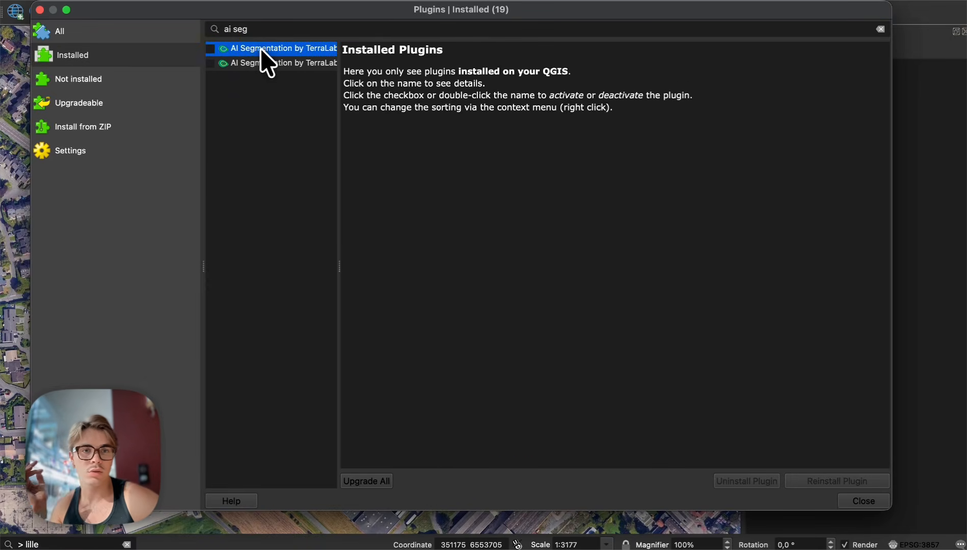
{"action": "left_click", "coordinate": [209, 49]}
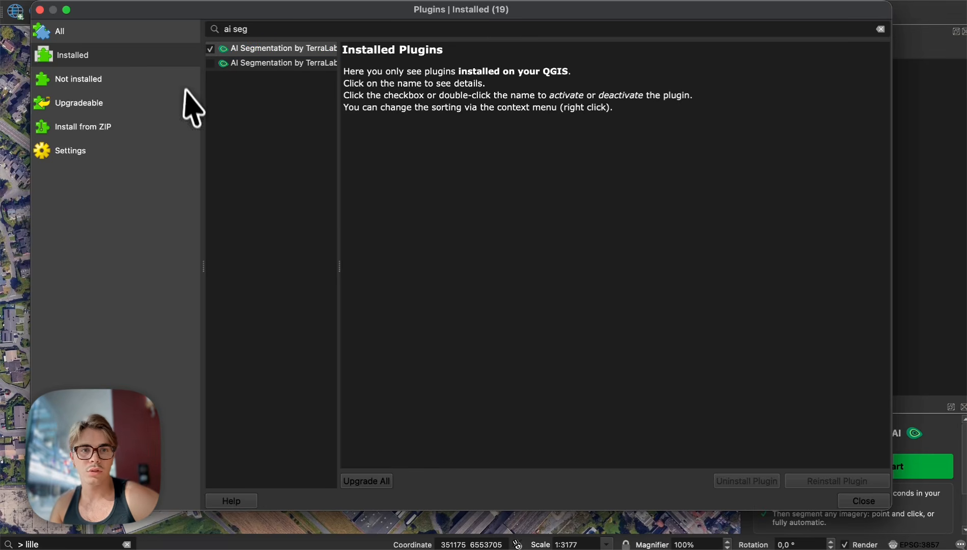
{"action": "left_click", "coordinate": [863, 501]}
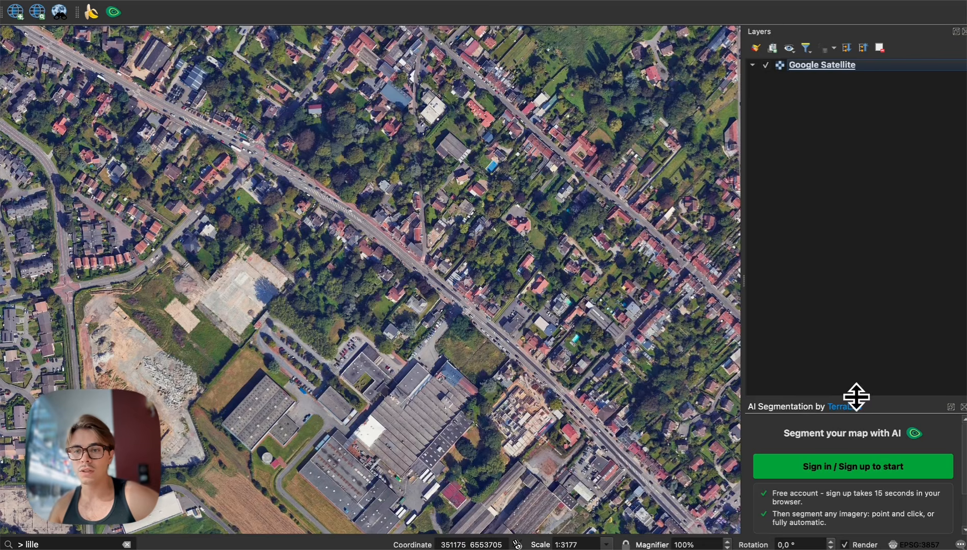
Enlarge the AI Segmentation panel in height and width, and sign in to the plugin through the browser.
{"action": "left_click_drag", "start_coordinate": [857, 397], "coordinate": [816, 108]}
{"action": "left_click_drag", "start_coordinate": [743, 286], "coordinate": [629, 275]}
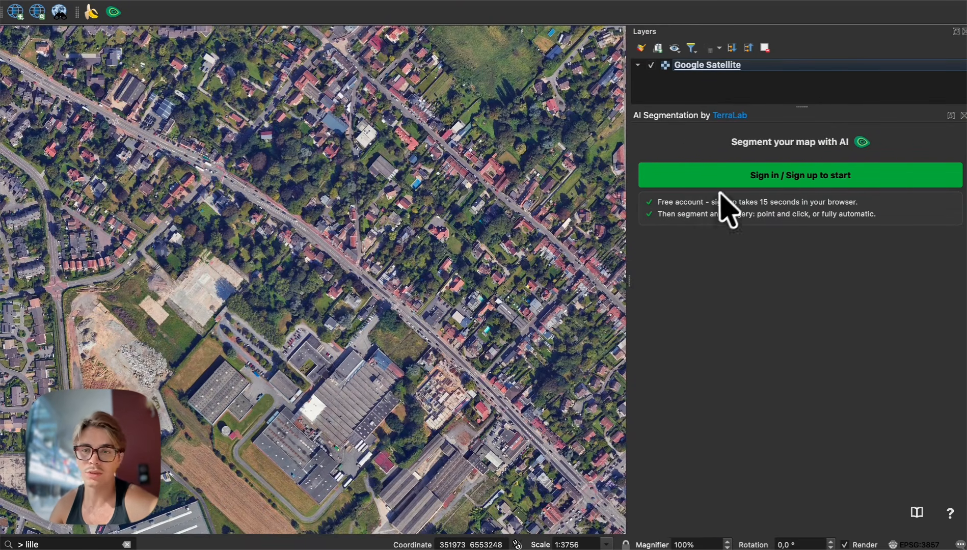
{"action": "left_click", "coordinate": [729, 175]}
{"action": "key", "text": "super+Tab"}
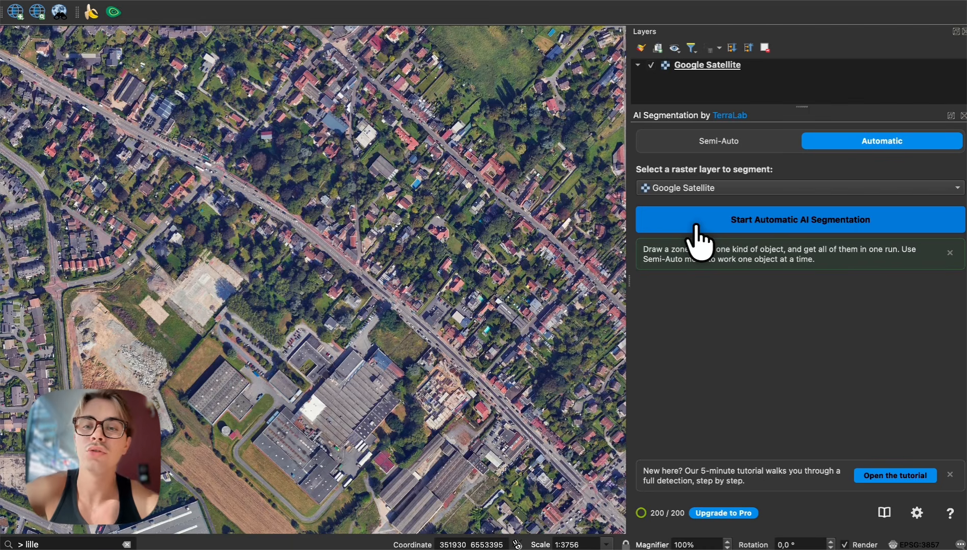
Start automatic AI segmentation on Google Satellite and outline a closed seven-point zone around the residential area along the main road.
{"action": "left_click", "coordinate": [721, 219]}
{"action": "scroll", "coordinate": [402, 214], "scroll_direction": "down", "scroll_amount": 3}
{"action": "scroll", "coordinate": [399, 213], "scroll_direction": "up", "scroll_amount": 3}
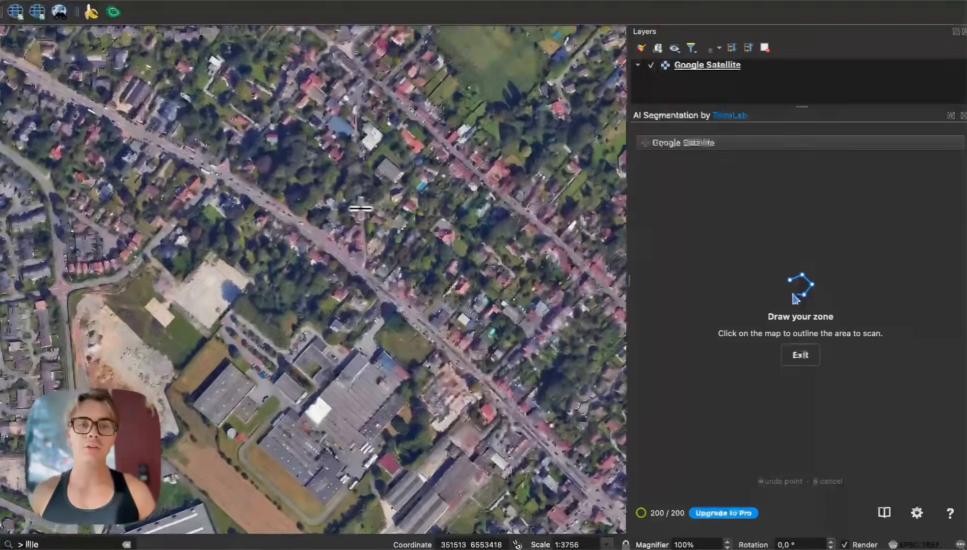
{"action": "left_click", "coordinate": [139, 138]}
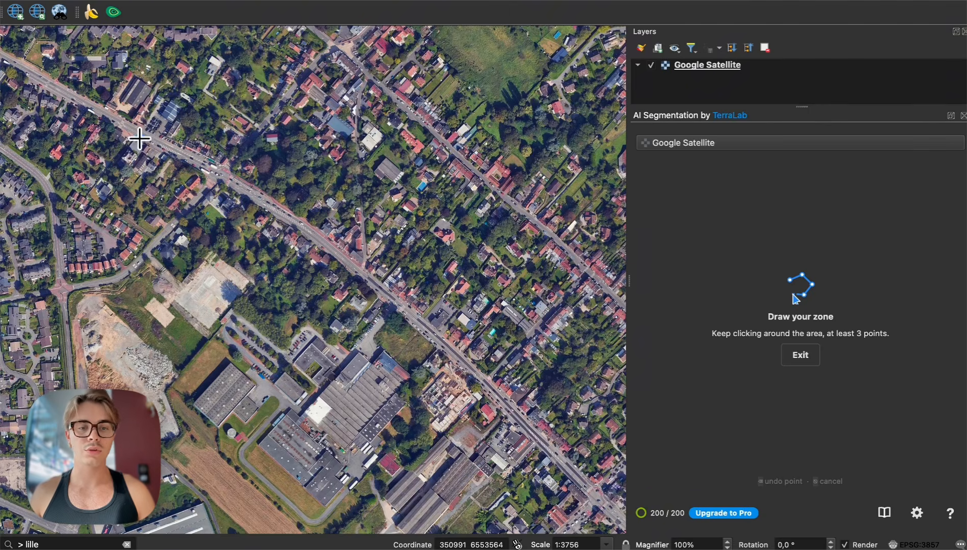
{"action": "left_click", "coordinate": [319, 389]}
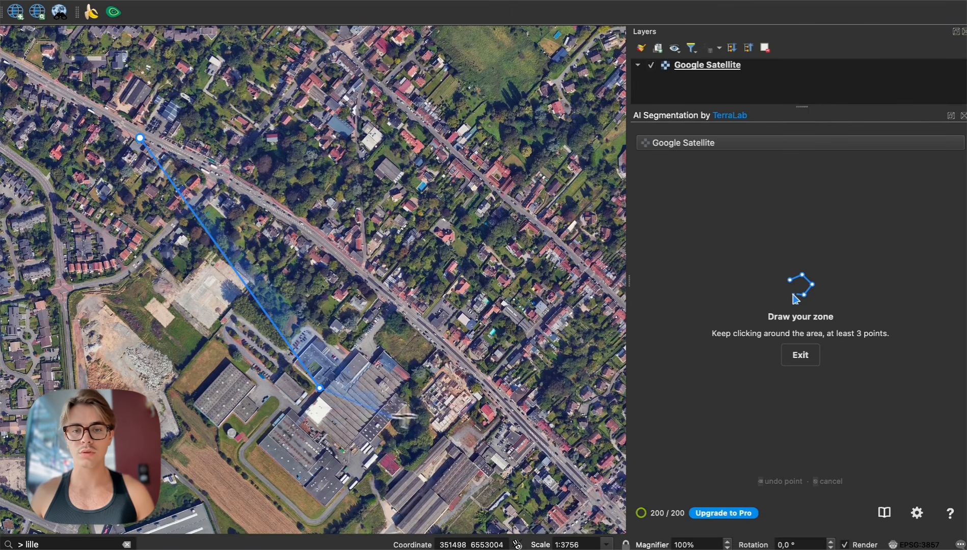
{"action": "left_click", "coordinate": [517, 448]}
{"action": "left_click", "coordinate": [604, 314]}
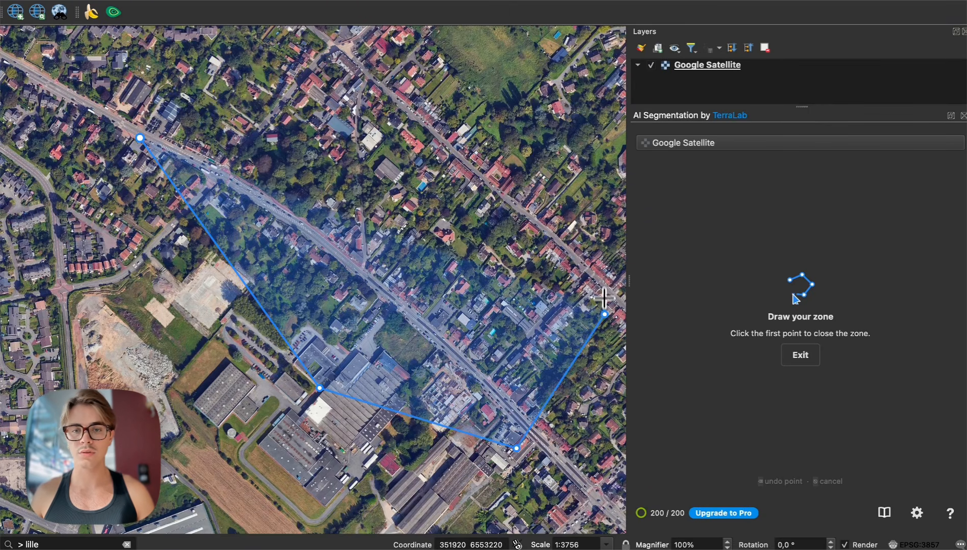
{"action": "left_click", "coordinate": [584, 146]}
{"action": "left_click", "coordinate": [372, 35]}
{"action": "left_click", "coordinate": [151, 60]}
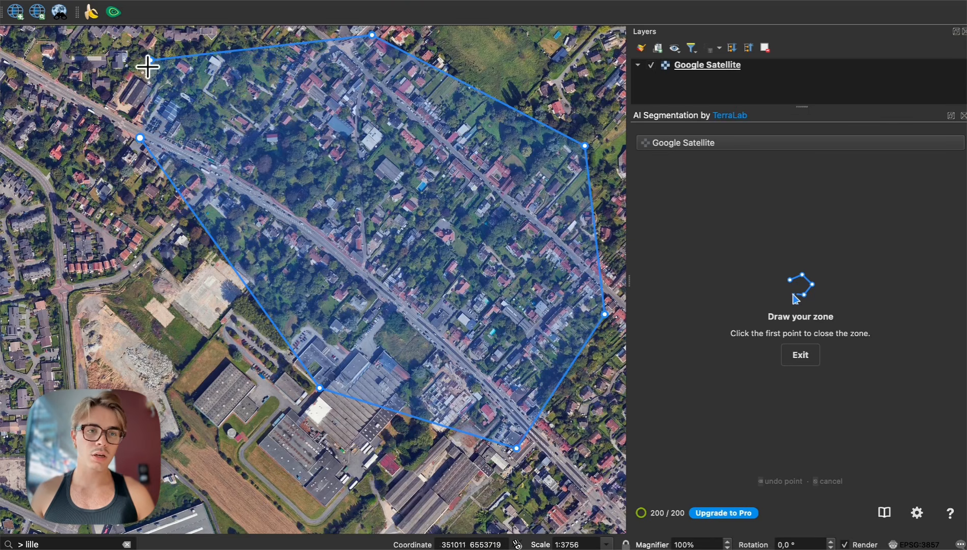
{"action": "left_click", "coordinate": [139, 141]}
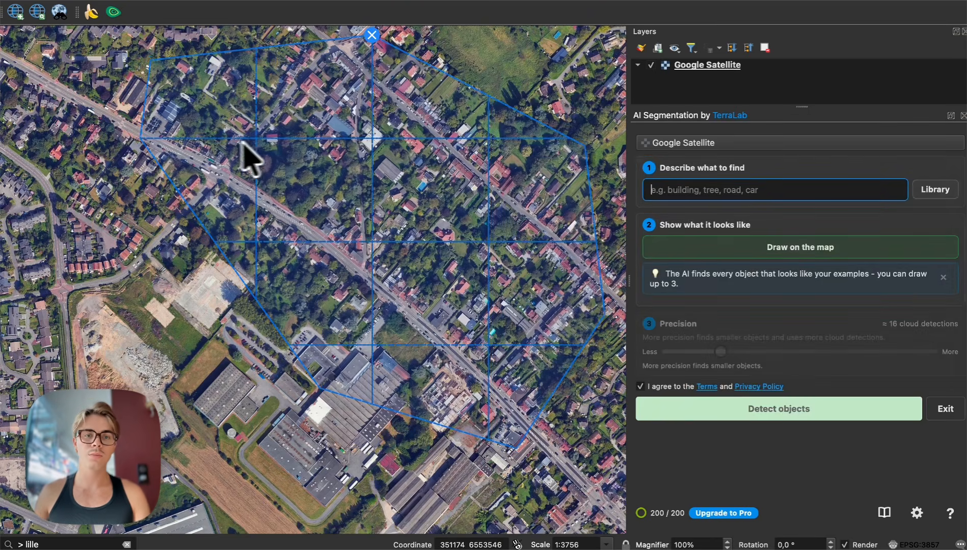
Describe the object to find as "building" and view the popular objects in the library without choosing one.
{"action": "left_click", "coordinate": [699, 184]}
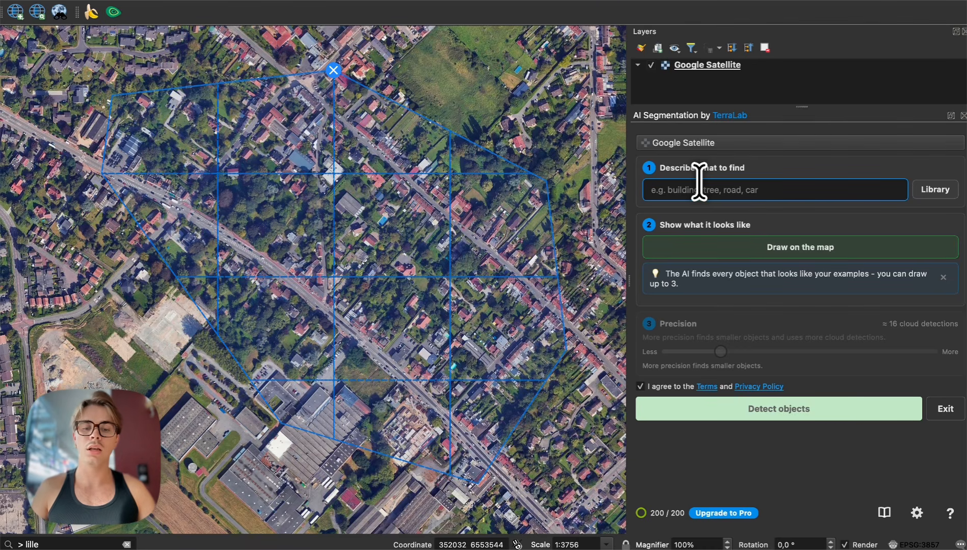
{"action": "type", "text": "building"}
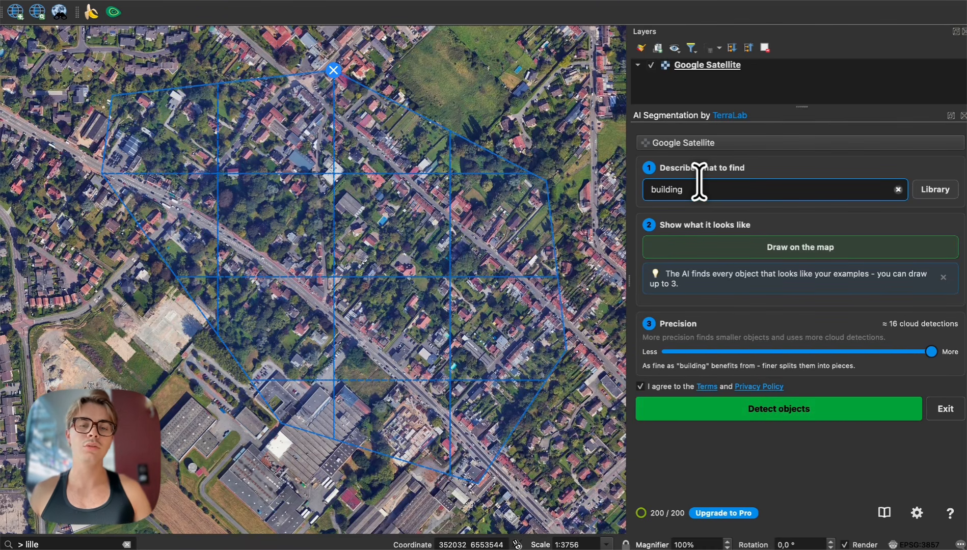
{"action": "left_click", "coordinate": [938, 191]}
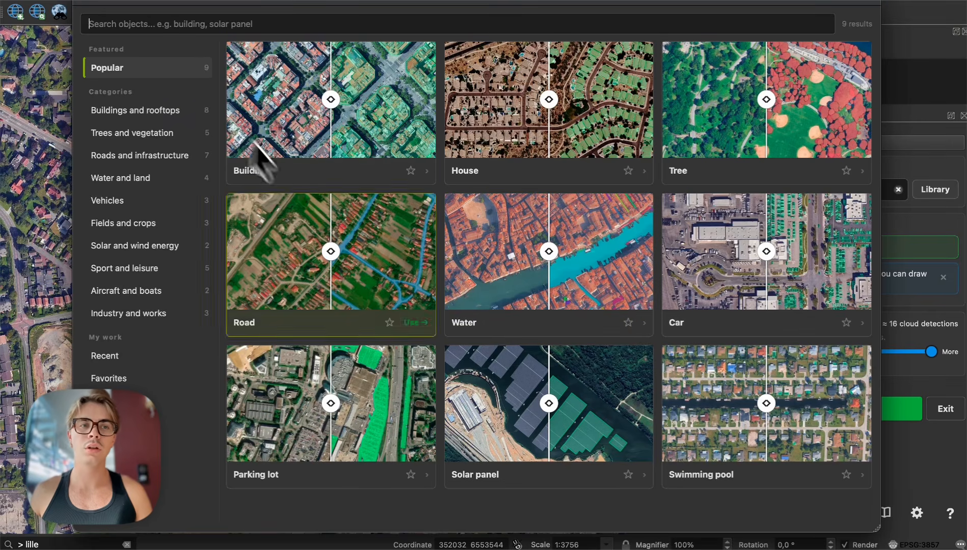
{"action": "left_click", "coordinate": [84, 9]}
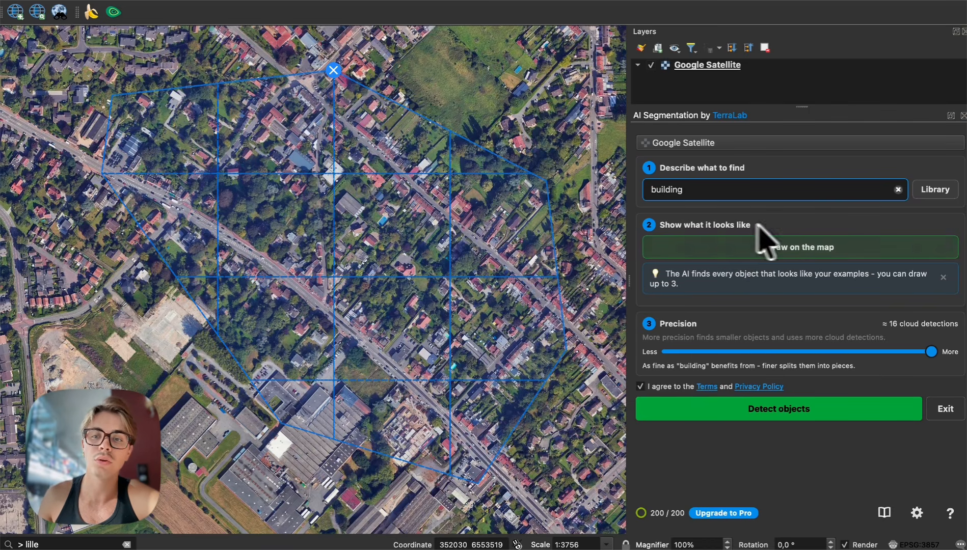
Outline a small rectangular red-roofed house near the zone's centre as the first building example.
{"action": "left_click", "coordinate": [782, 248]}
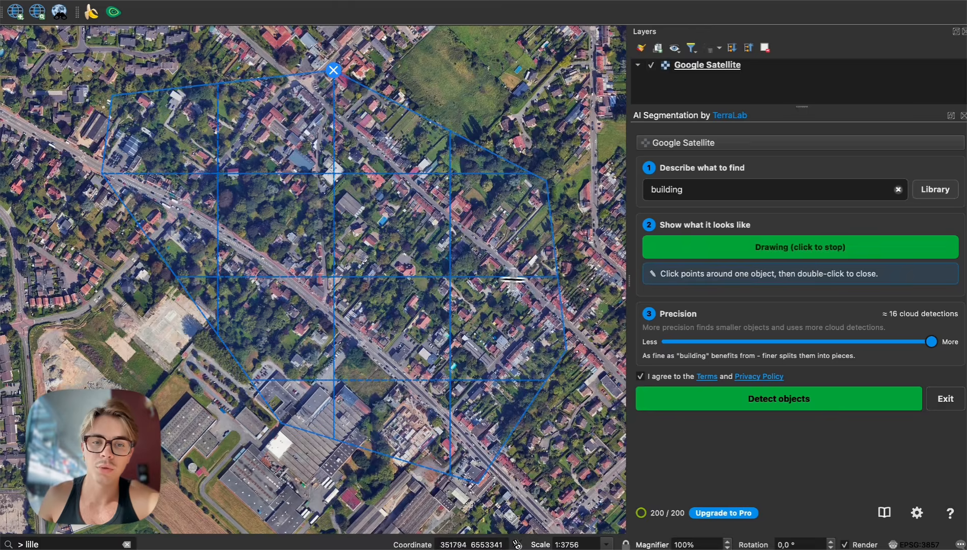
{"action": "scroll", "coordinate": [417, 306], "scroll_direction": "up", "scroll_amount": 4}
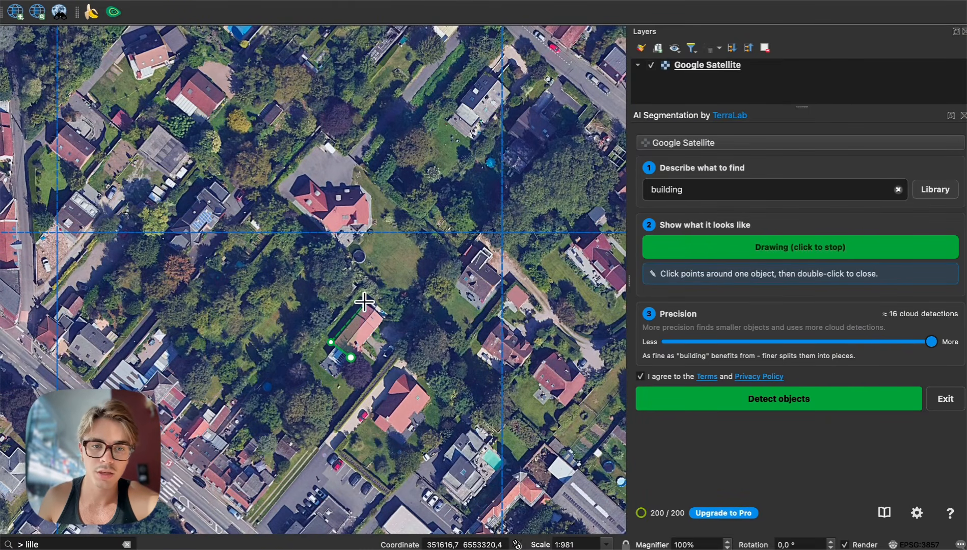
{"action": "left_click", "coordinate": [390, 322]}
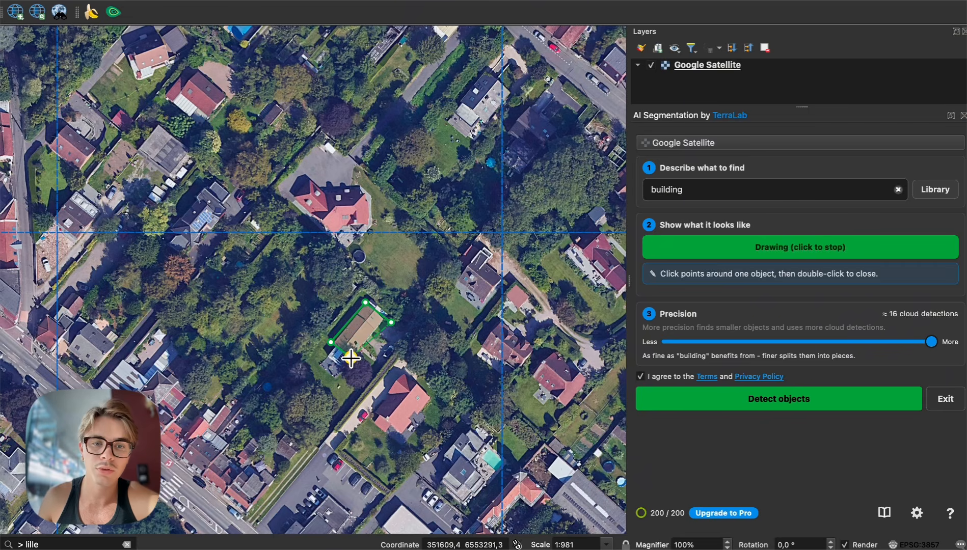
{"action": "double_click", "coordinate": [351, 359]}
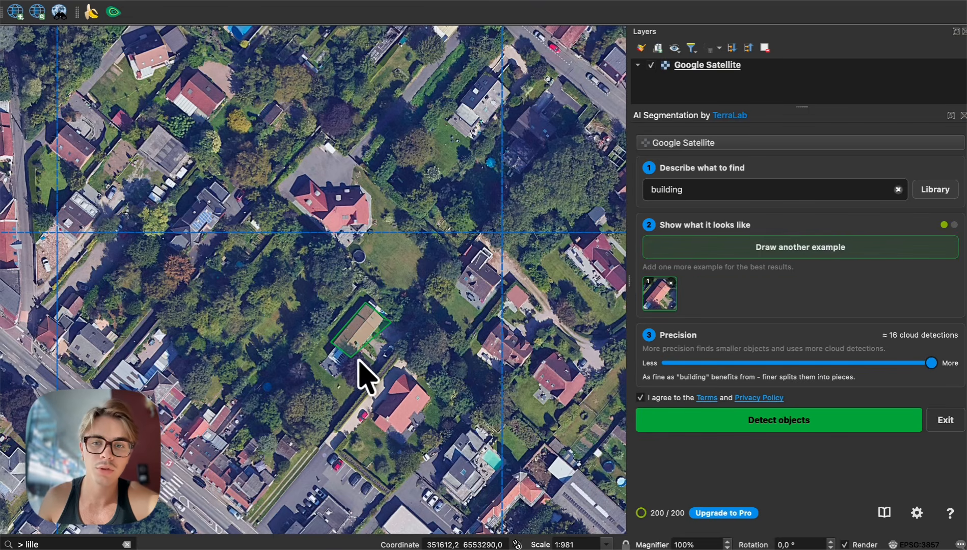
Outline the red-roofed house beside the curved path, east of the first one, as the second building example.
{"action": "left_click", "coordinate": [721, 249]}
{"action": "mouse_move", "coordinate": [538, 280]}
{"action": "left_mouse_down"}
{"action": "mouse_move", "coordinate": [298, 261]}
{"action": "mouse_move", "coordinate": [280, 284]}
{"action": "left_mouse_up"}
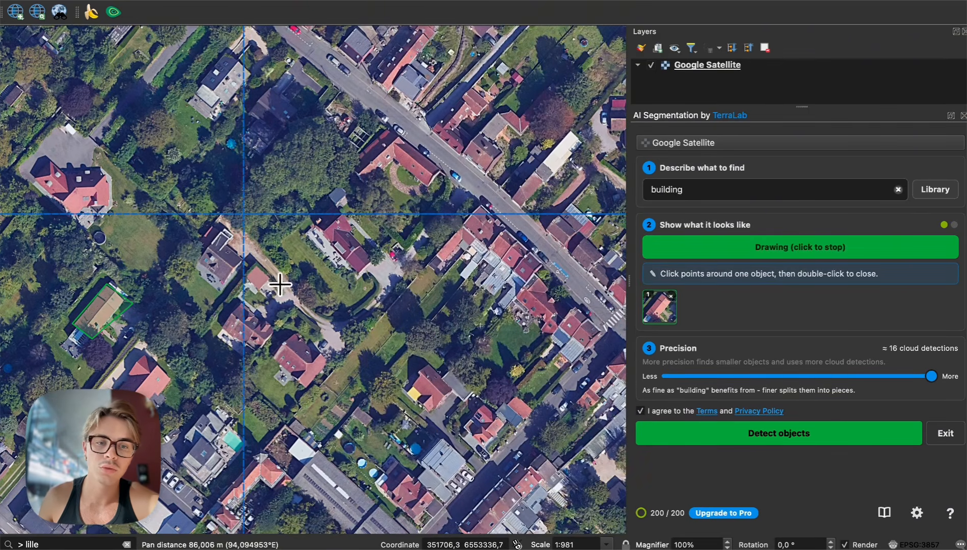
{"action": "left_click", "coordinate": [268, 360]}
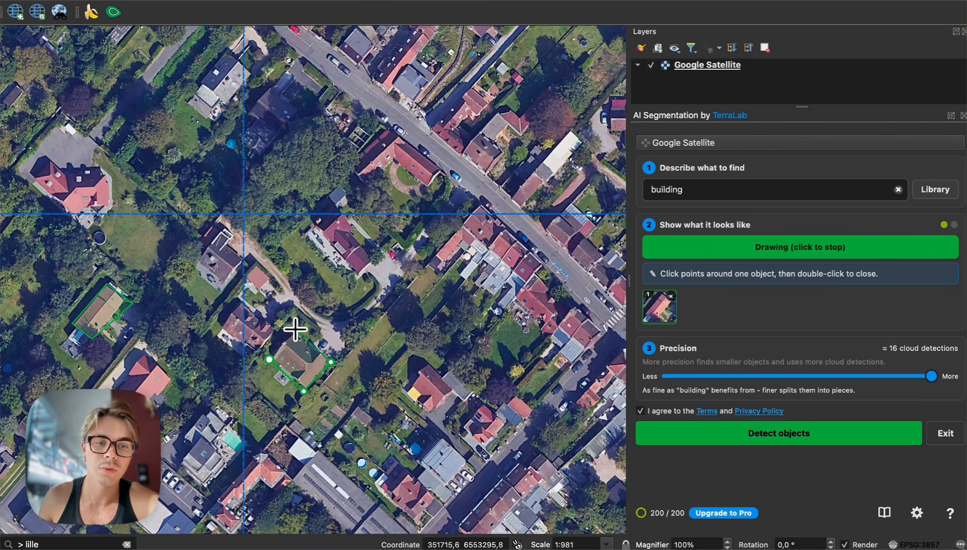
{"action": "double_click", "coordinate": [269, 353]}
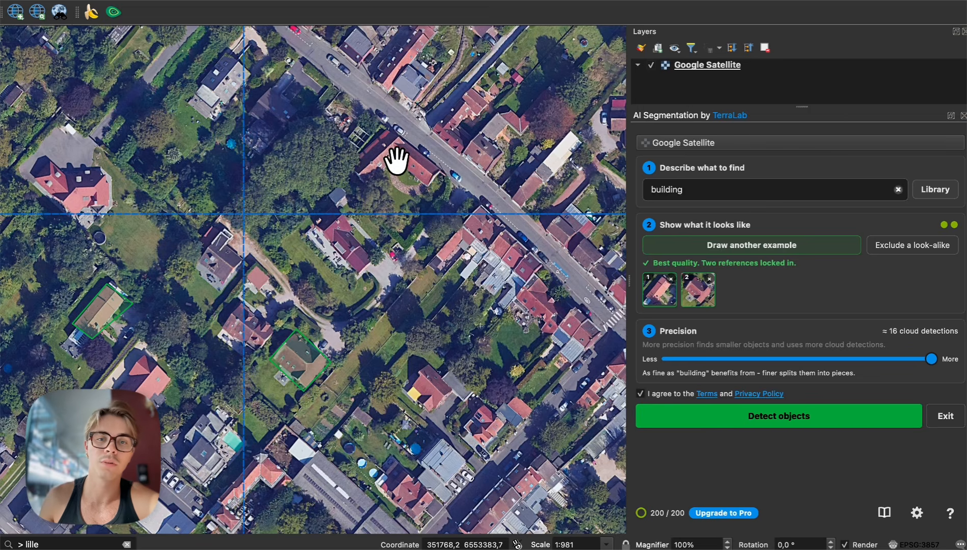
Outline the long red-roofed building beside the diagonal street as the third building example.
{"action": "left_click", "coordinate": [737, 247]}
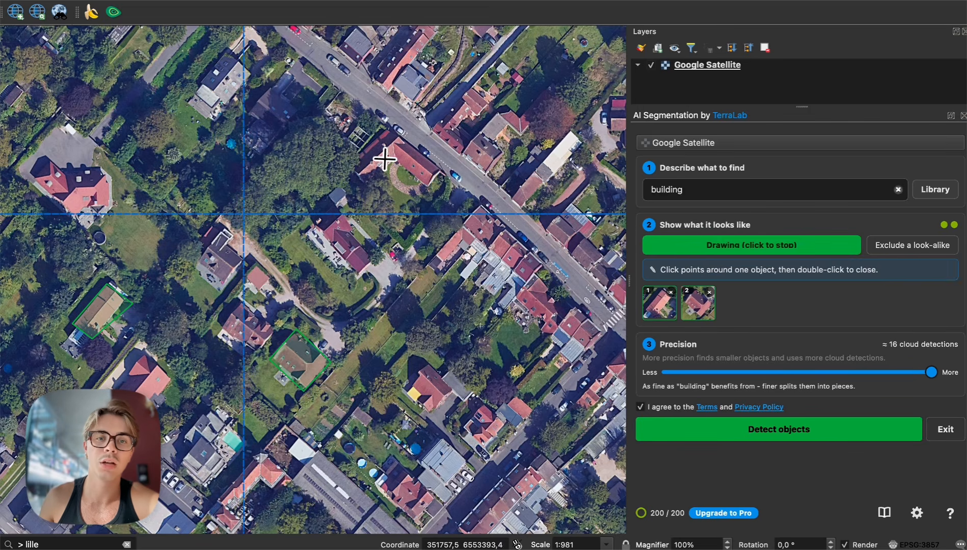
{"action": "left_click", "coordinate": [447, 177]}
{"action": "left_click", "coordinate": [397, 132]}
{"action": "left_click", "coordinate": [390, 125]}
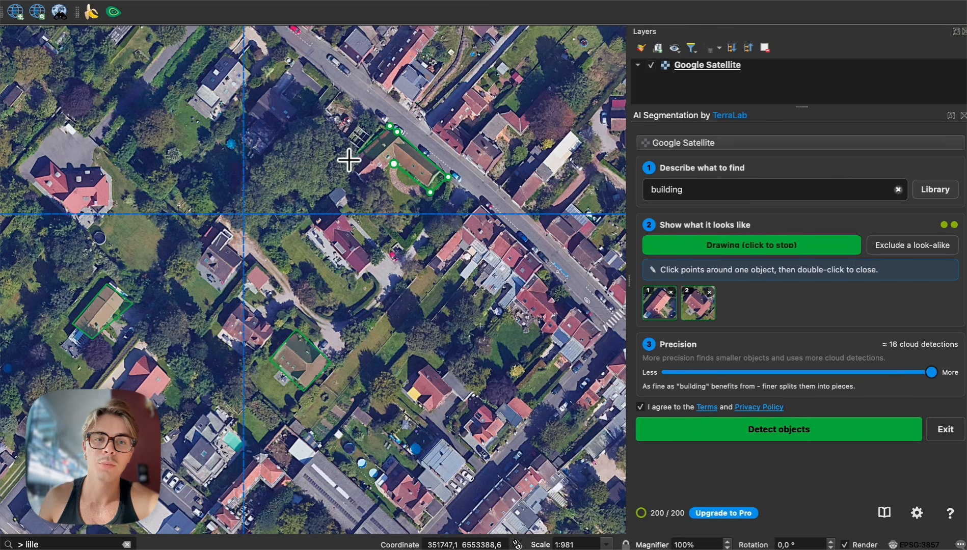
{"action": "double_click", "coordinate": [349, 172]}
Try a lower detection precision, then return it to the maximum and detect the buildings in the zone.
{"action": "scroll", "coordinate": [338, 220], "scroll_direction": "down", "scroll_amount": 2}
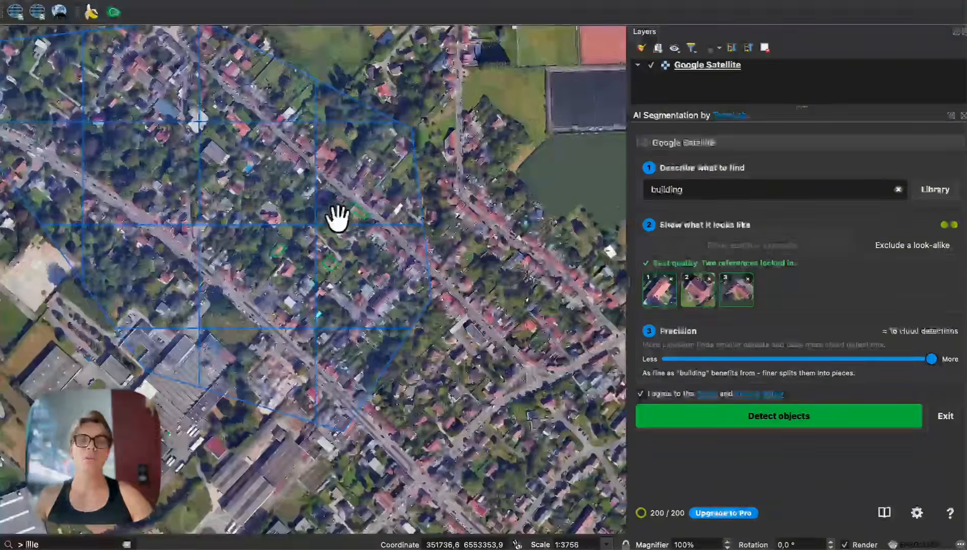
{"action": "left_click_drag", "start_coordinate": [239, 165], "coordinate": [331, 212]}
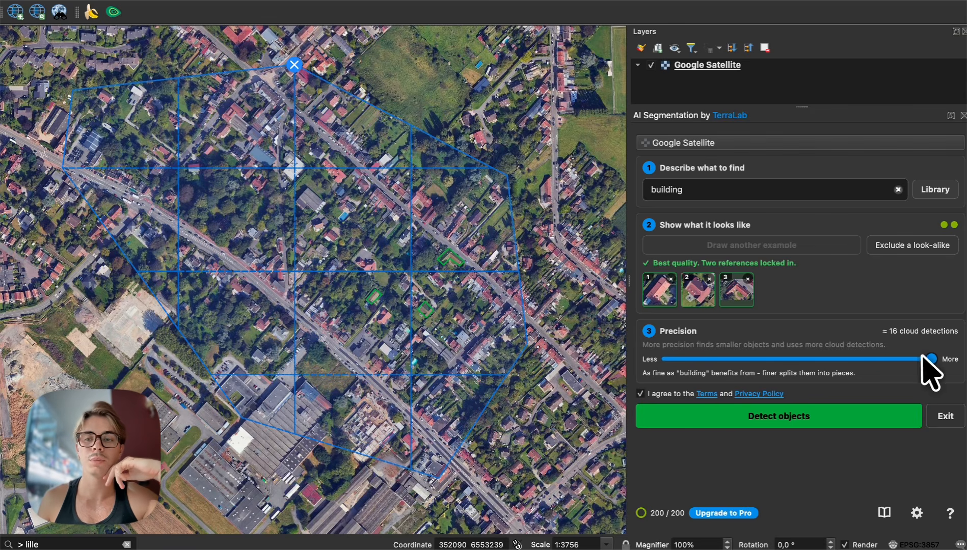
{"action": "left_click_drag", "start_coordinate": [932, 359], "coordinate": [795, 357]}
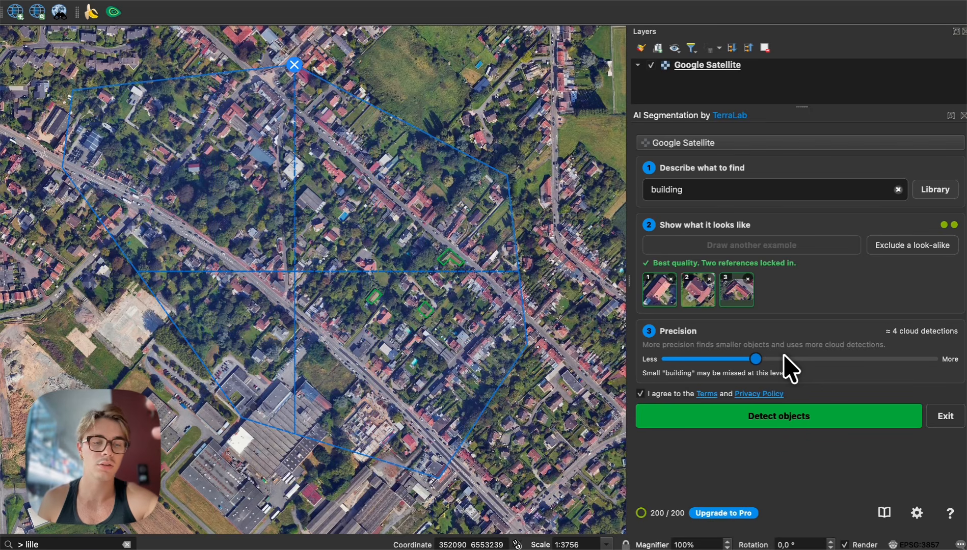
{"action": "left_click_drag", "start_coordinate": [807, 355], "coordinate": [911, 360]}
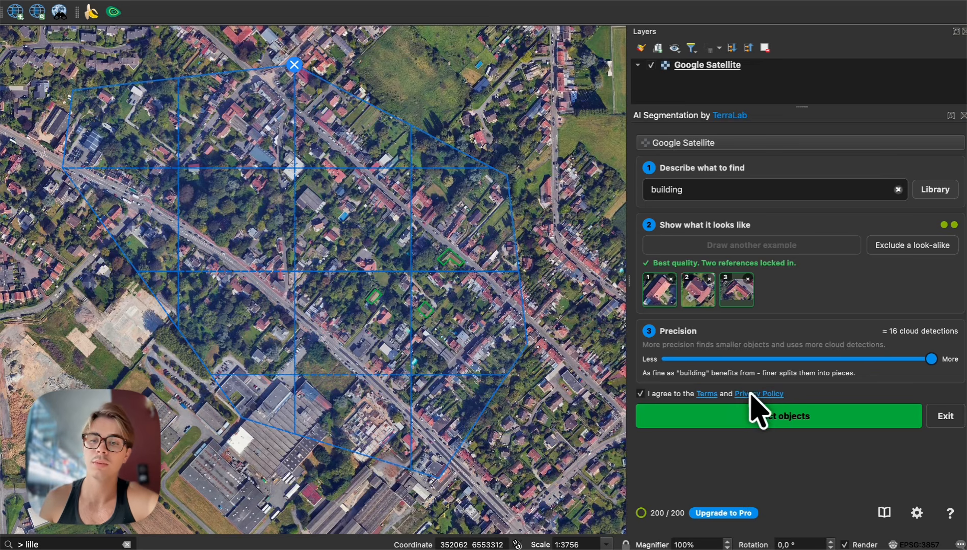
{"action": "left_click", "coordinate": [831, 424]}
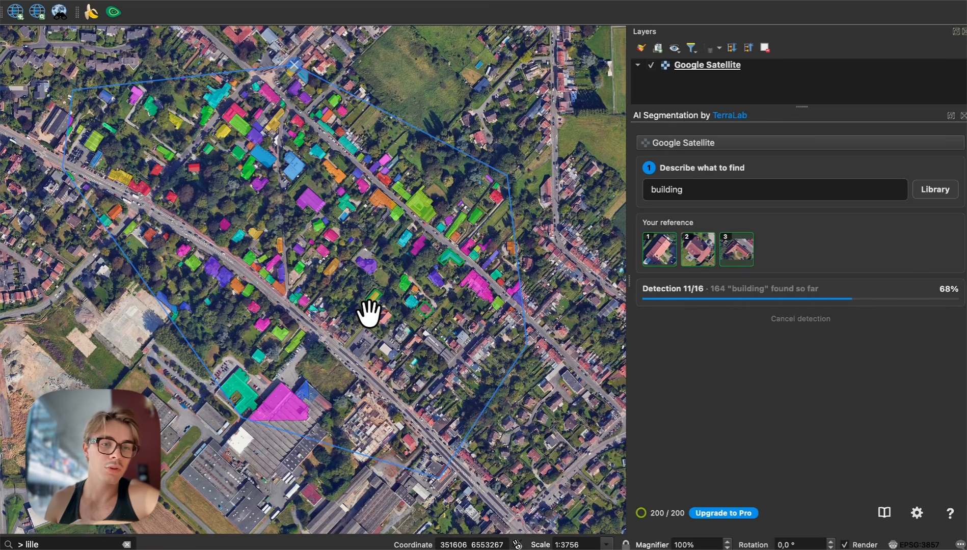
{"action": "left_click_drag", "start_coordinate": [410, 300], "coordinate": [372, 305]}
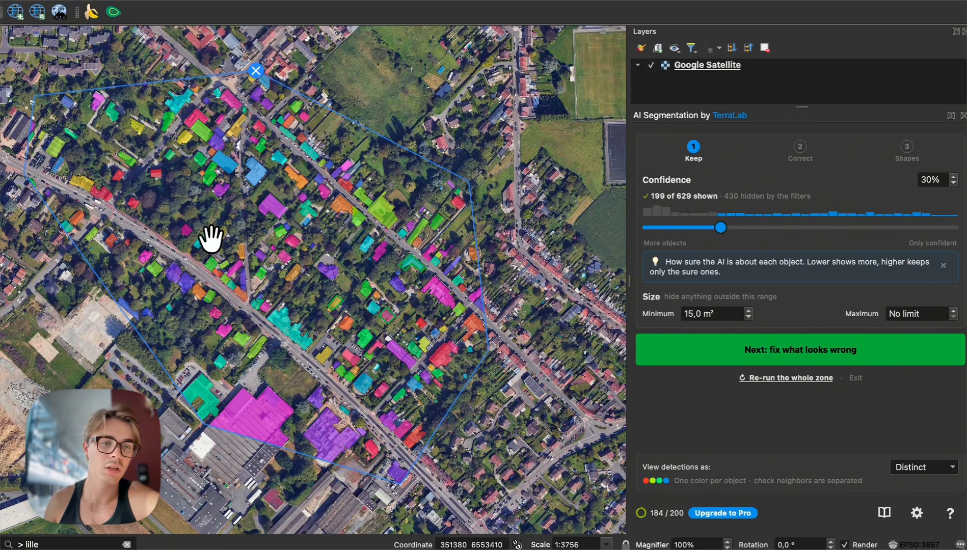
{"action": "left_click_drag", "start_coordinate": [211, 239], "coordinate": [230, 259]}
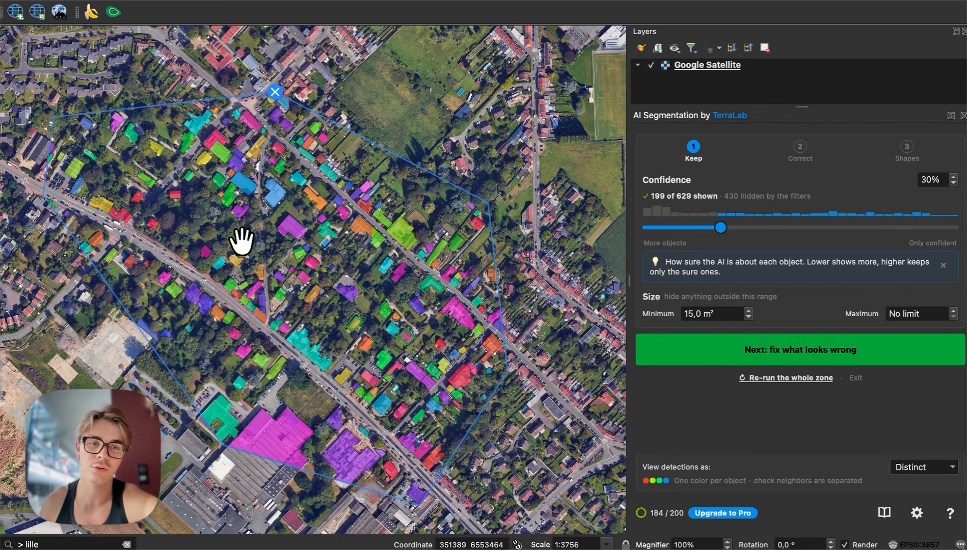
Try a lower confidence threshold for the detections, return it to 30%, and raise it to 50%.
{"action": "left_click_drag", "start_coordinate": [238, 240], "coordinate": [287, 233]}
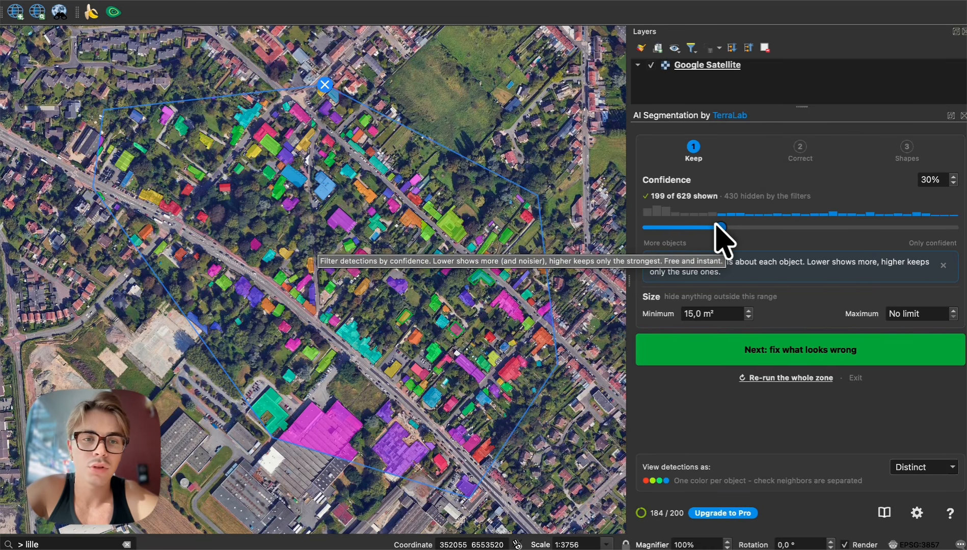
{"action": "left_click_drag", "start_coordinate": [715, 224], "coordinate": [648, 226]}
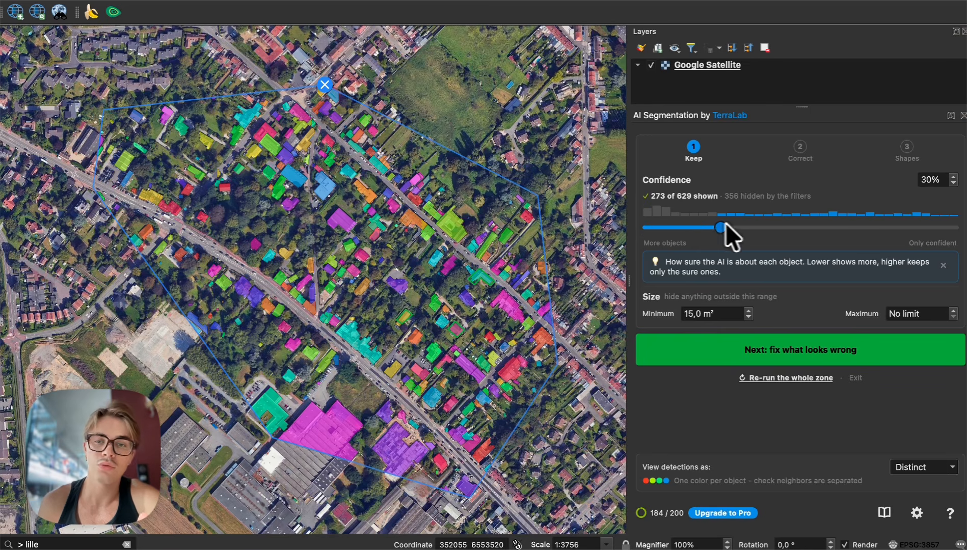
{"action": "left_click_drag", "start_coordinate": [725, 225], "coordinate": [791, 229]}
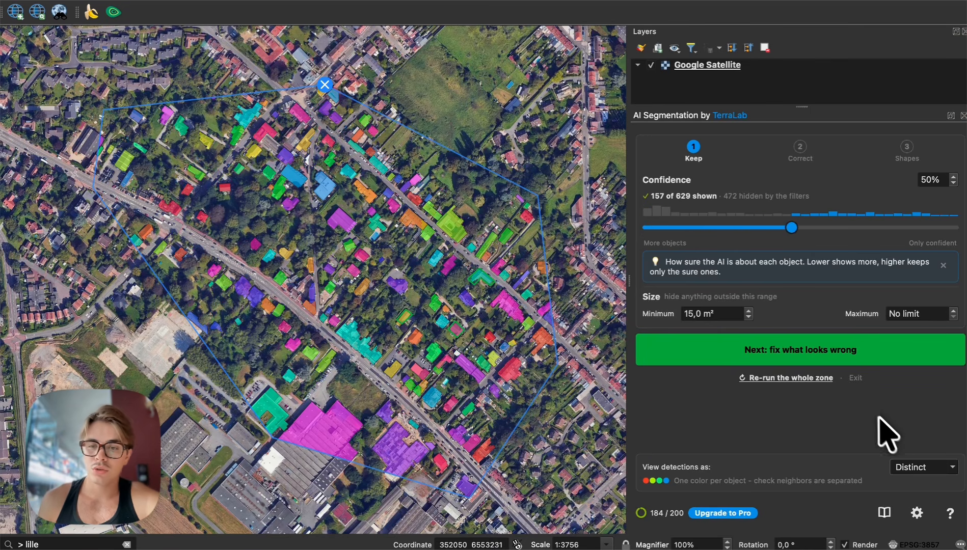
Color the detections by Confidence, try thresholds of 65% and 85%, and set the confidence filter to 60%.
{"action": "left_click", "coordinate": [906, 465]}
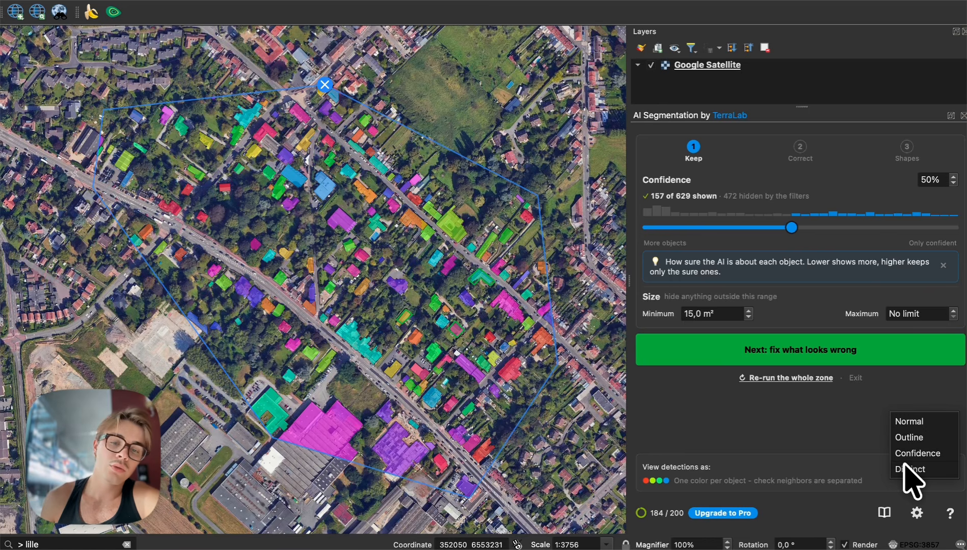
{"action": "left_click", "coordinate": [907, 453]}
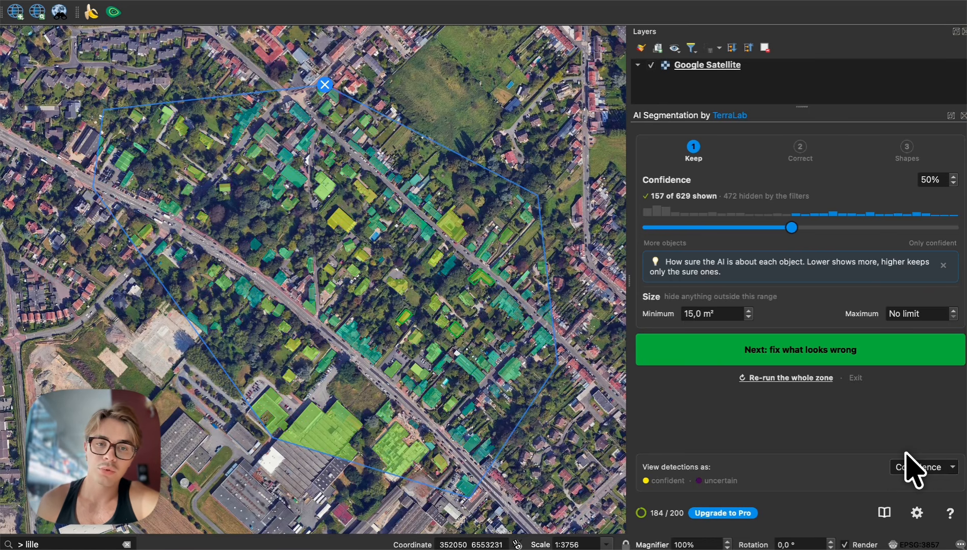
{"action": "left_click_drag", "start_coordinate": [792, 229], "coordinate": [873, 239]}
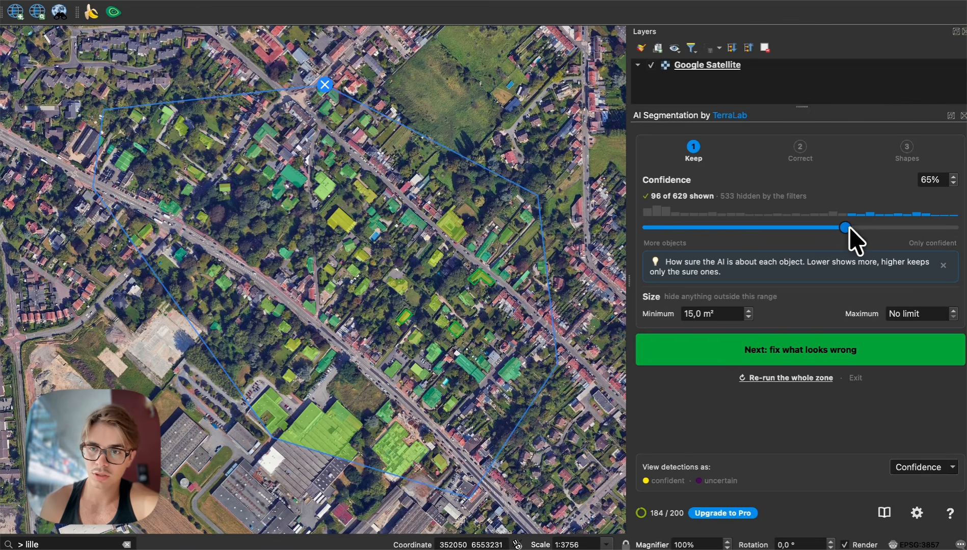
{"action": "left_click_drag", "start_coordinate": [848, 228], "coordinate": [922, 235]}
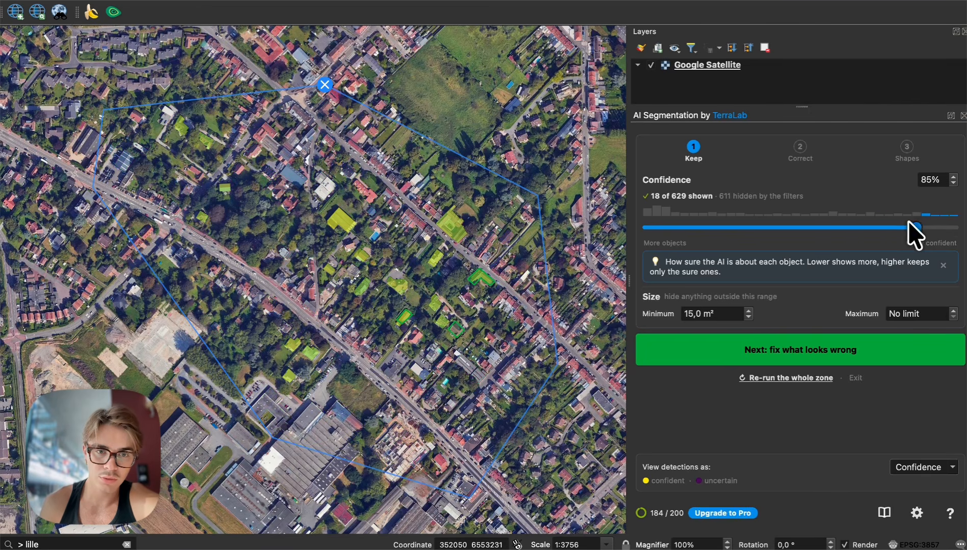
{"action": "left_click_drag", "start_coordinate": [804, 219], "coordinate": [783, 217]}
{"action": "left_click_drag", "start_coordinate": [849, 230], "coordinate": [841, 233]}
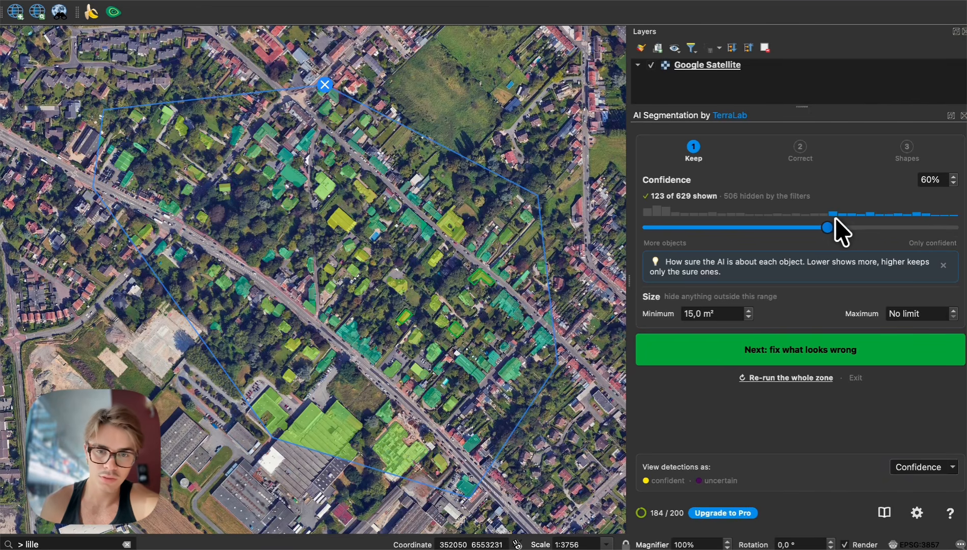
Display the detections as Outline and examine the building boundaries against the imagery along the diagonal street.
{"action": "left_click", "coordinate": [907, 465]}
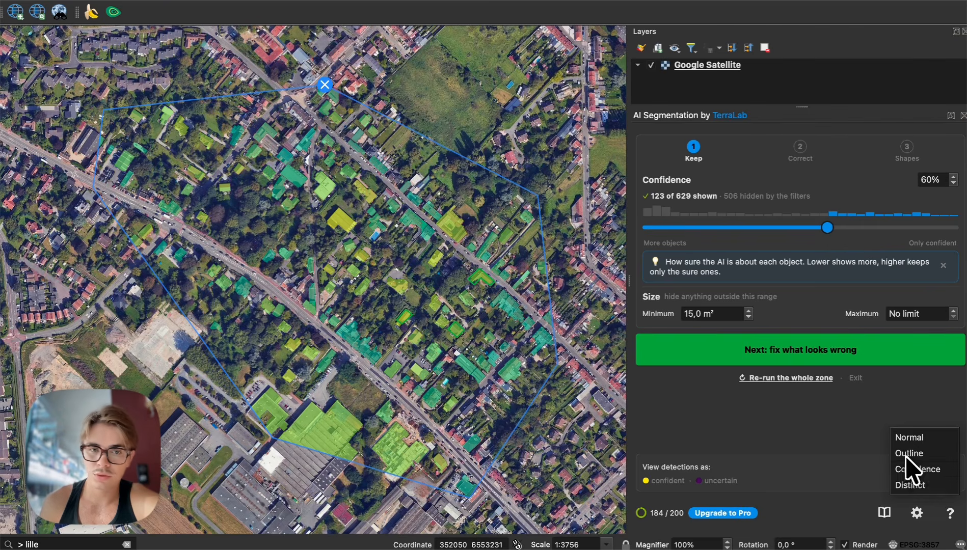
{"action": "left_click", "coordinate": [907, 453]}
{"action": "scroll", "coordinate": [360, 183], "scroll_direction": "up", "scroll_amount": 3}
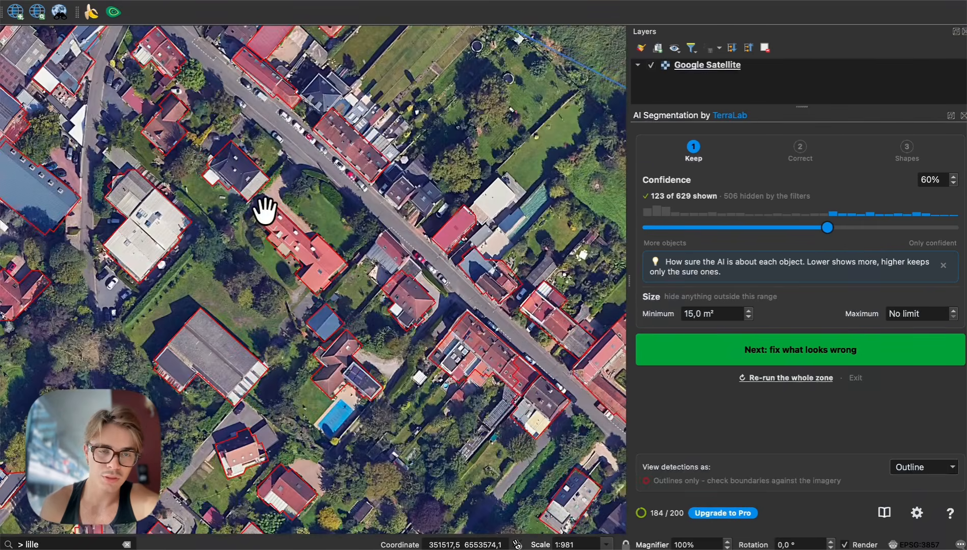
{"action": "scroll", "coordinate": [267, 211], "scroll_direction": "up", "scroll_amount": 2}
{"action": "scroll", "coordinate": [426, 267], "scroll_direction": "down", "scroll_amount": 2}
{"action": "left_click_drag", "start_coordinate": [337, 196], "coordinate": [358, 286]}
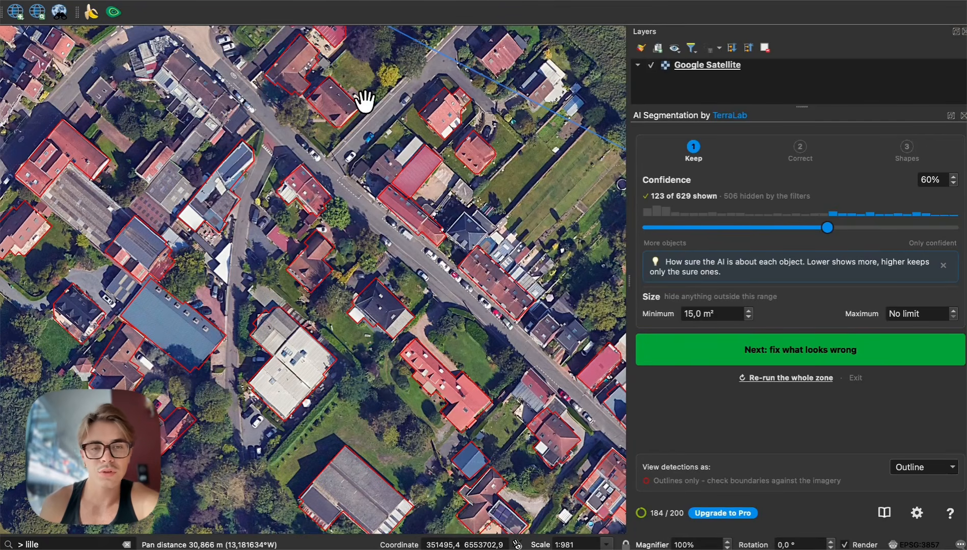
{"action": "left_click_drag", "start_coordinate": [364, 101], "coordinate": [145, 65]}
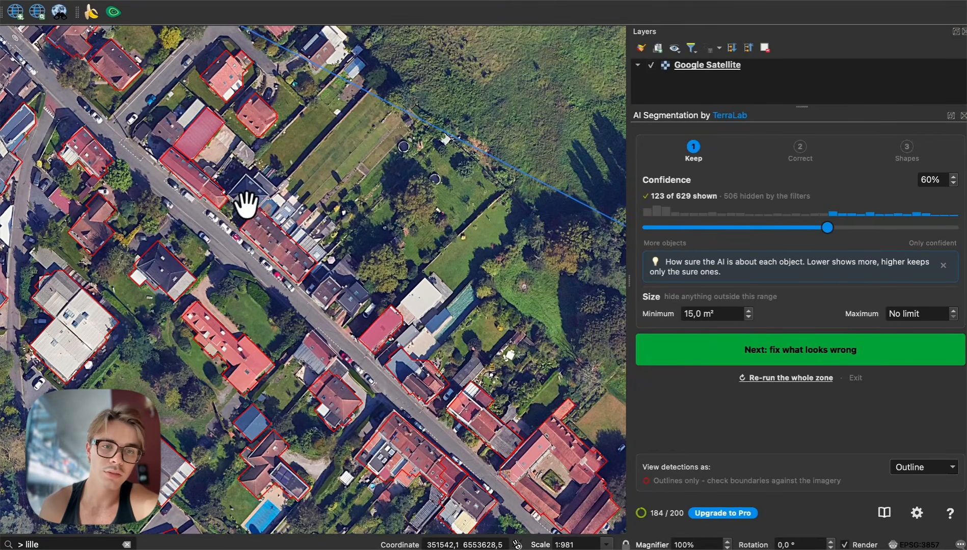
Try the Right angles option in the Shapes stage, then return to the Keep stage and inspect the large blue-gray roof's outline.
{"action": "left_click", "coordinate": [902, 148]}
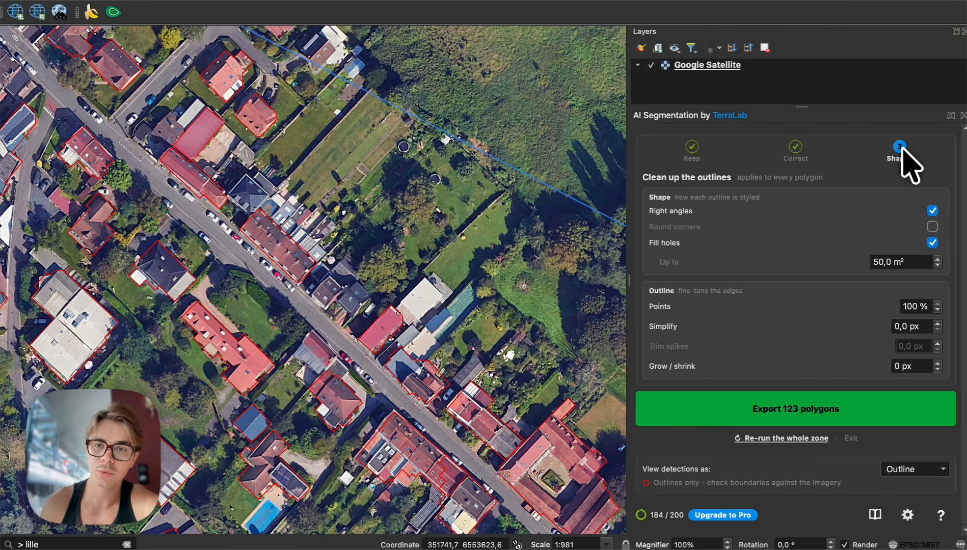
{"action": "left_click", "coordinate": [931, 211]}
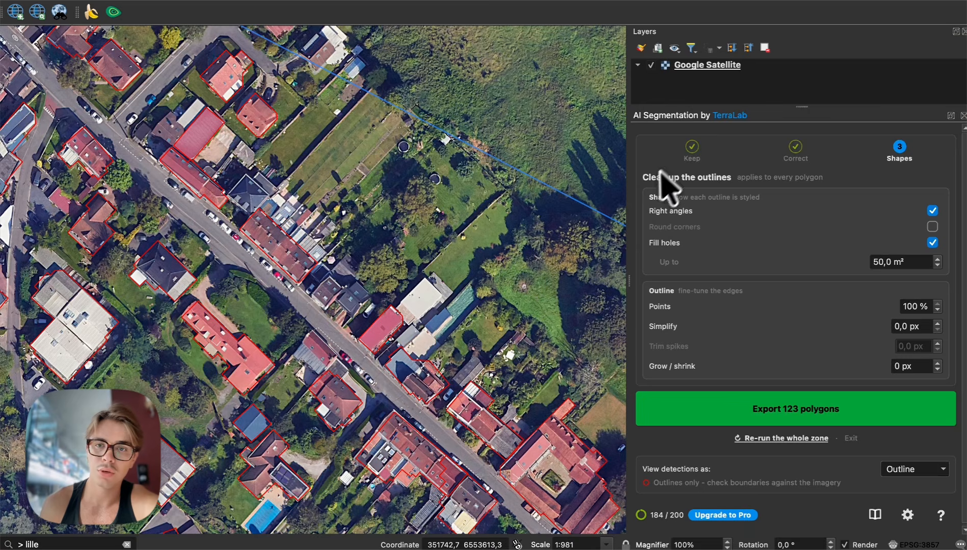
{"action": "left_click", "coordinate": [689, 153]}
{"action": "left_click_drag", "start_coordinate": [77, 308], "coordinate": [306, 287]}
{"action": "scroll", "coordinate": [158, 268], "scroll_direction": "up", "scroll_amount": 2}
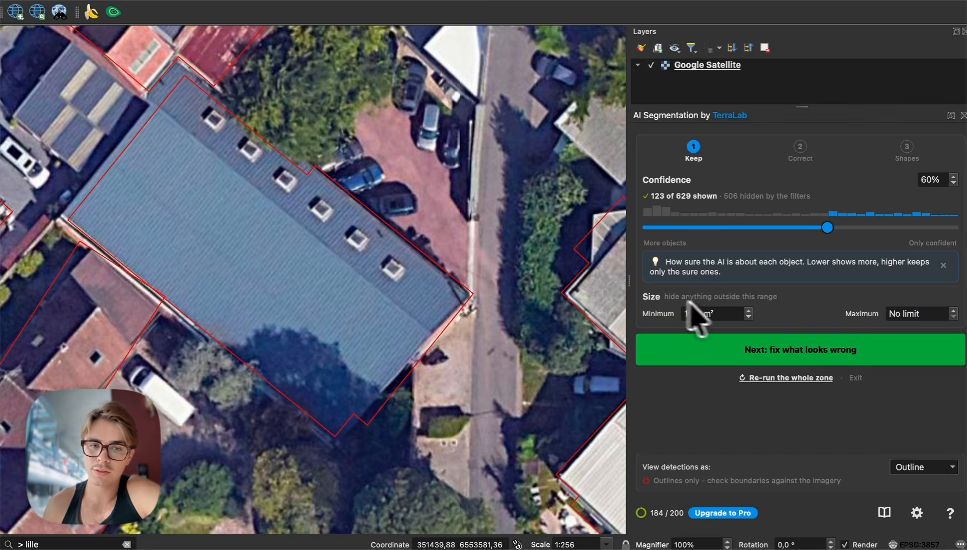
Restrict the shown detections to sizes between 400 m² and 450 m².
{"action": "scroll", "coordinate": [317, 247], "scroll_direction": "down", "scroll_amount": 1}
{"action": "scroll", "coordinate": [318, 247], "scroll_direction": "down", "scroll_amount": 3}
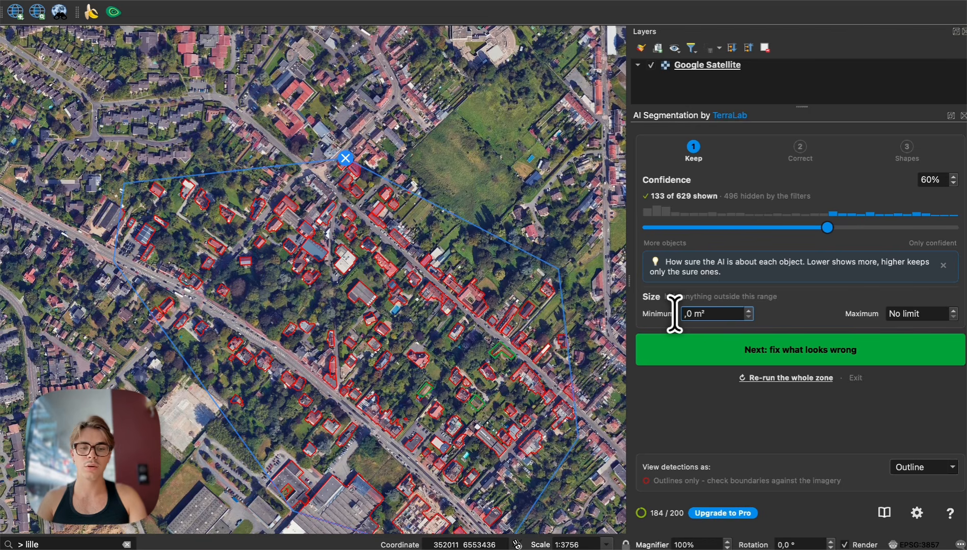
{"action": "type", "text": "00"}
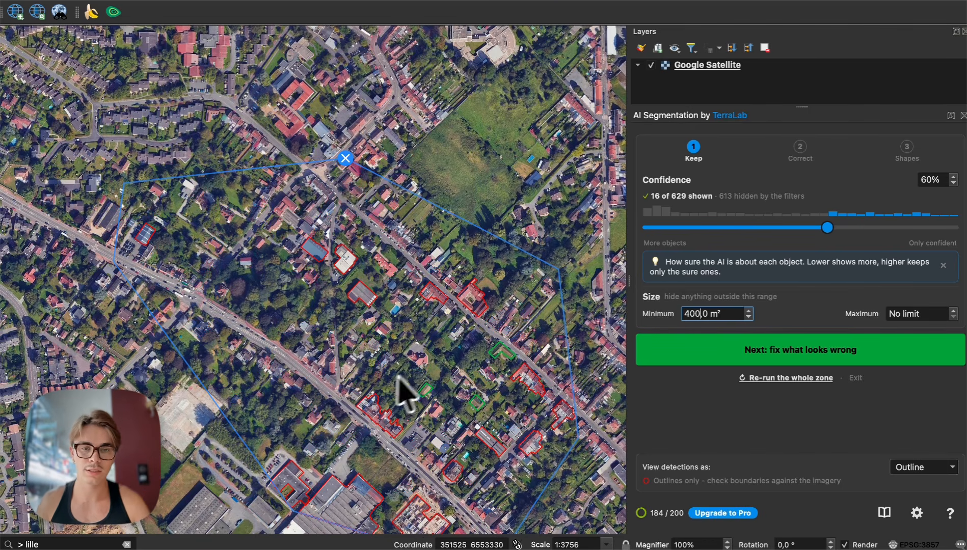
{"action": "left_click_drag", "start_coordinate": [328, 417], "coordinate": [263, 302]}
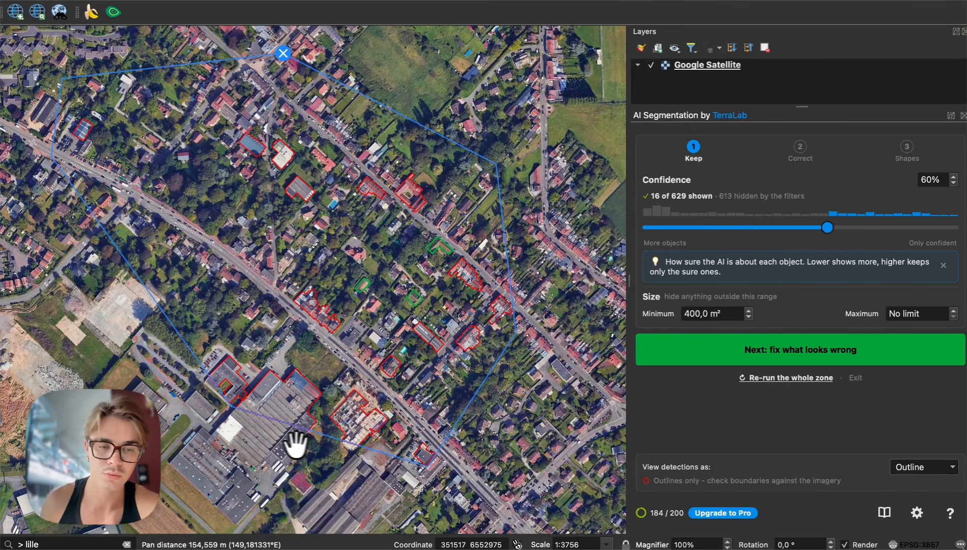
{"action": "left_click", "coordinate": [922, 315]}
{"action": "type", "text": "450 m²"}
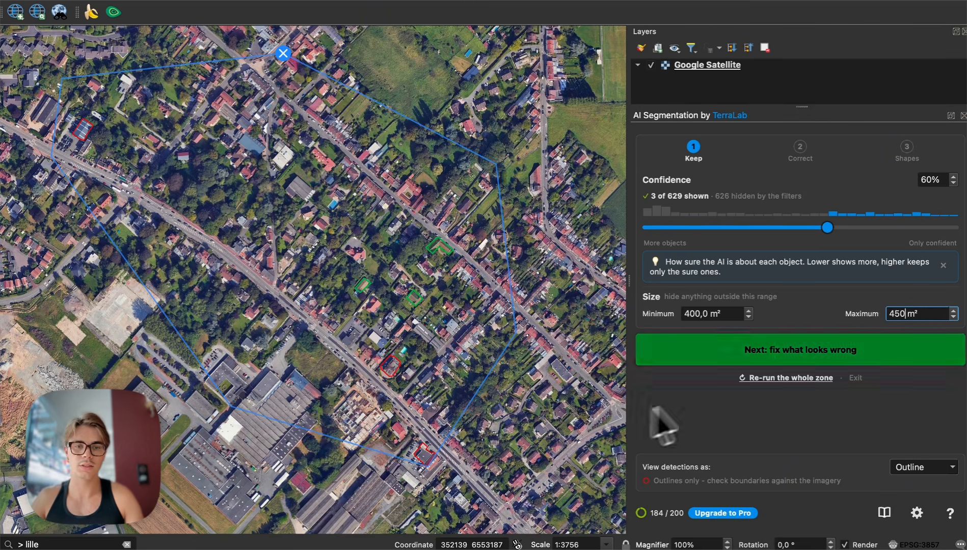
Inspect a remaining detection, then set the minimum size to 50 m² and reset the maximum to No limit.
{"action": "scroll", "coordinate": [438, 358], "scroll_direction": "up", "scroll_amount": 5}
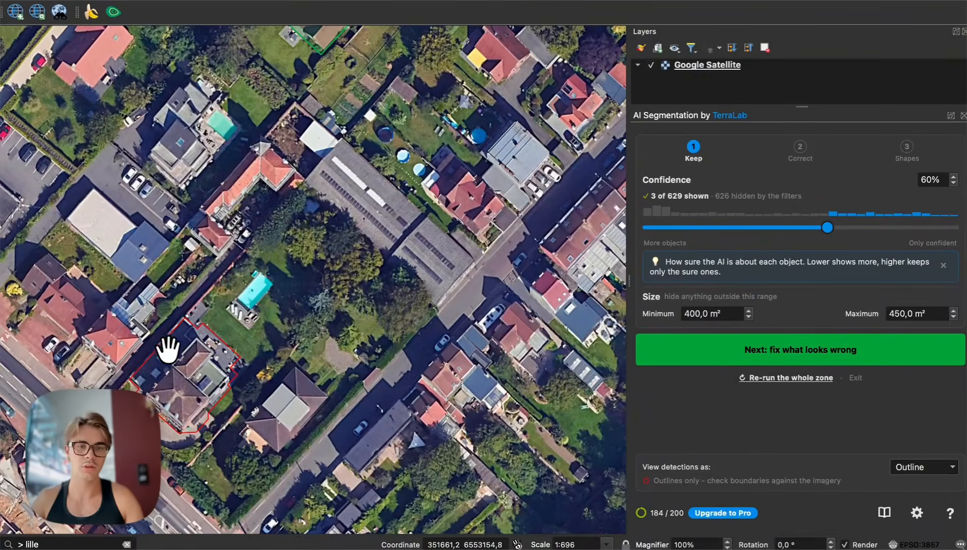
{"action": "scroll", "coordinate": [168, 345], "scroll_direction": "down", "scroll_amount": 4}
{"action": "left_click", "coordinate": [693, 314]}
{"action": "type", "text": "5"}
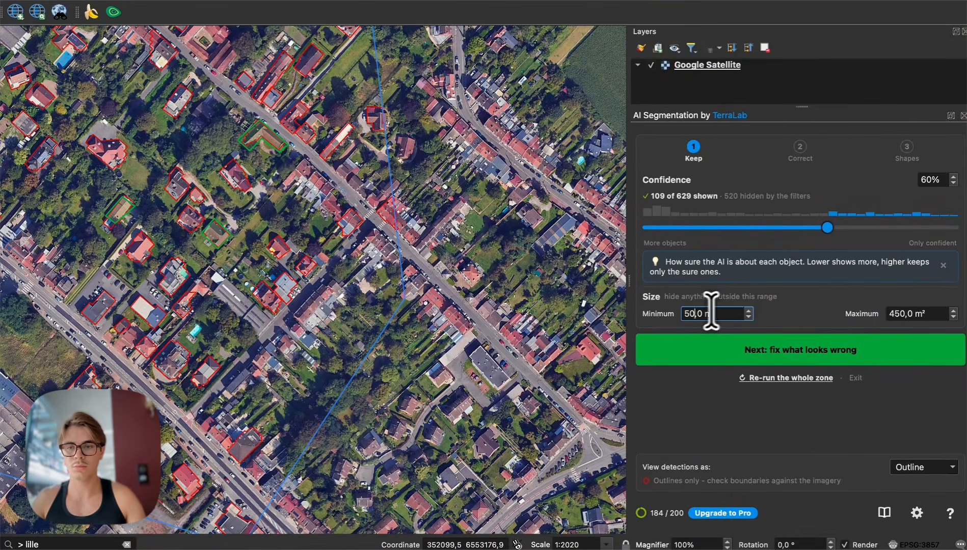
{"action": "left_click", "coordinate": [917, 313]}
{"action": "key", "text": "BackSpace"}
{"action": "key", "text": "BackSpace"}
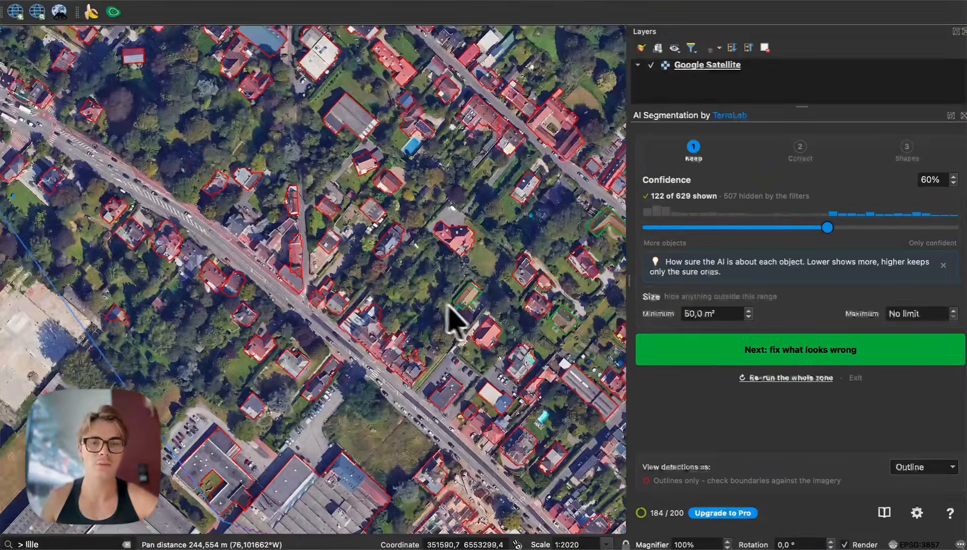
{"action": "left_click_drag", "start_coordinate": [416, 290], "coordinate": [392, 291]}
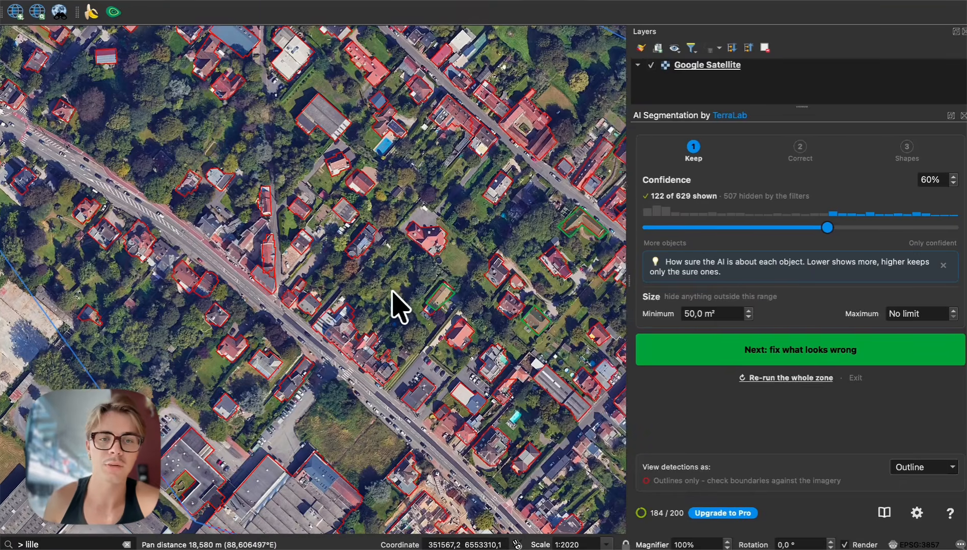
Proceed to the Correct stage and display the detections in Distinct colors.
{"action": "left_click", "coordinate": [816, 365]}
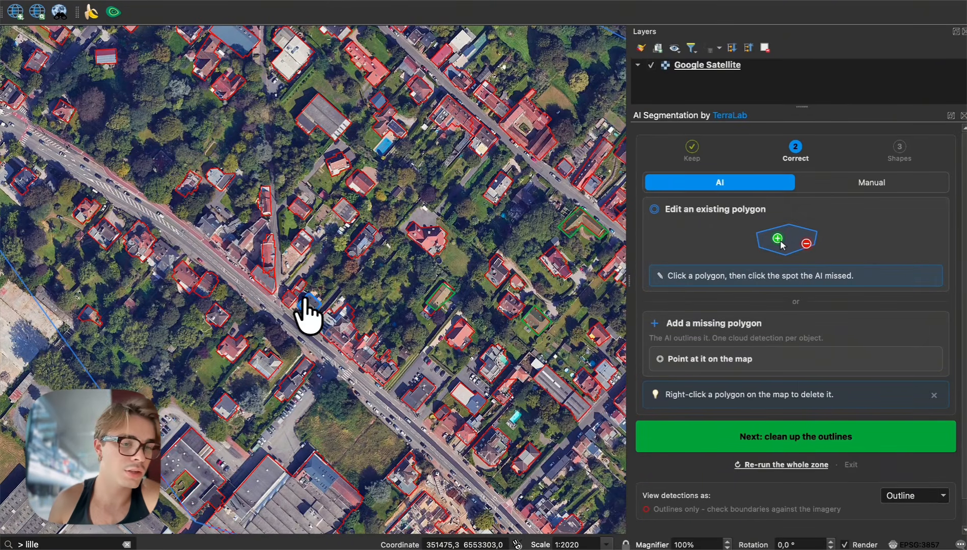
{"action": "scroll", "coordinate": [290, 305], "scroll_direction": "down", "scroll_amount": 2}
{"action": "left_click", "coordinate": [906, 495]}
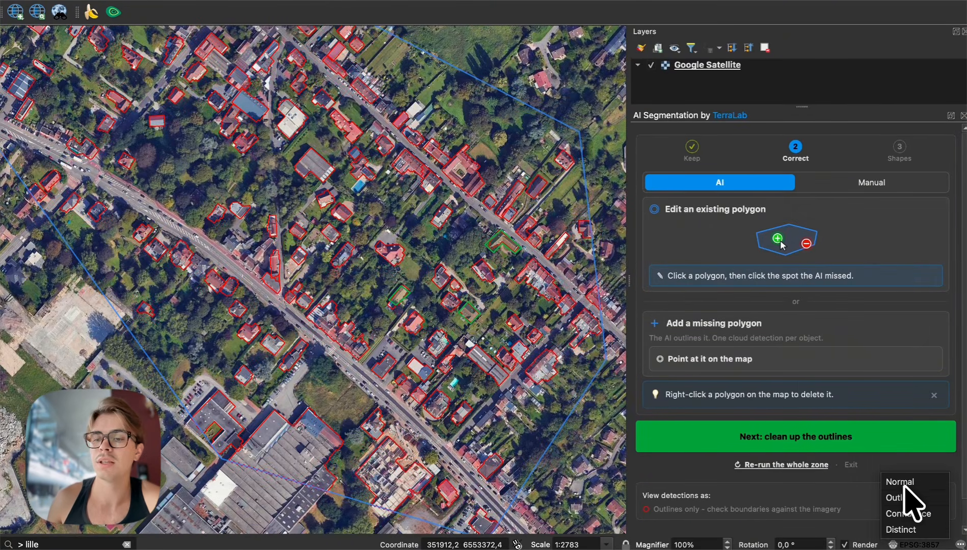
{"action": "left_click", "coordinate": [901, 529]}
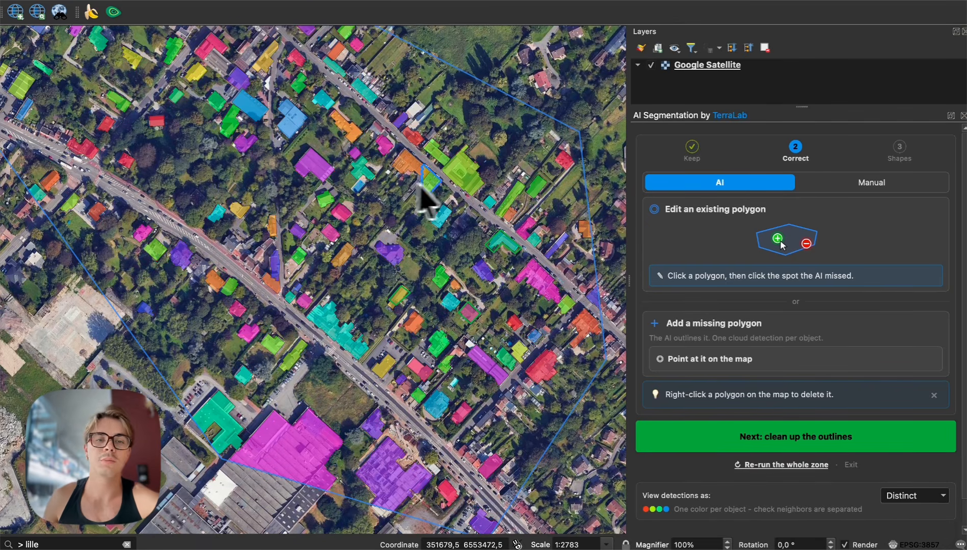
{"action": "left_click_drag", "start_coordinate": [358, 191], "coordinate": [434, 233]}
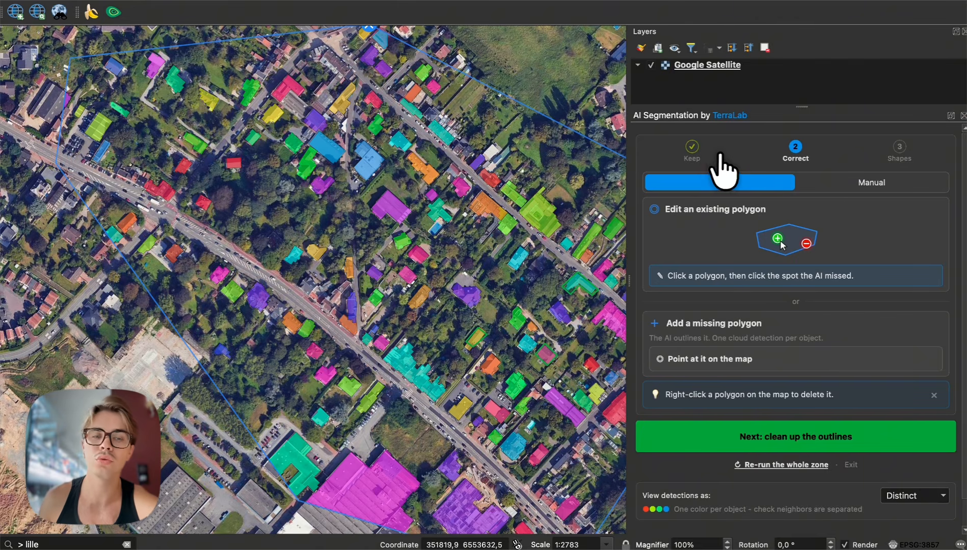
Return to the Keep stage, lower the confidence filter to 25%, and reopen the Correct stage.
{"action": "left_click", "coordinate": [692, 150]}
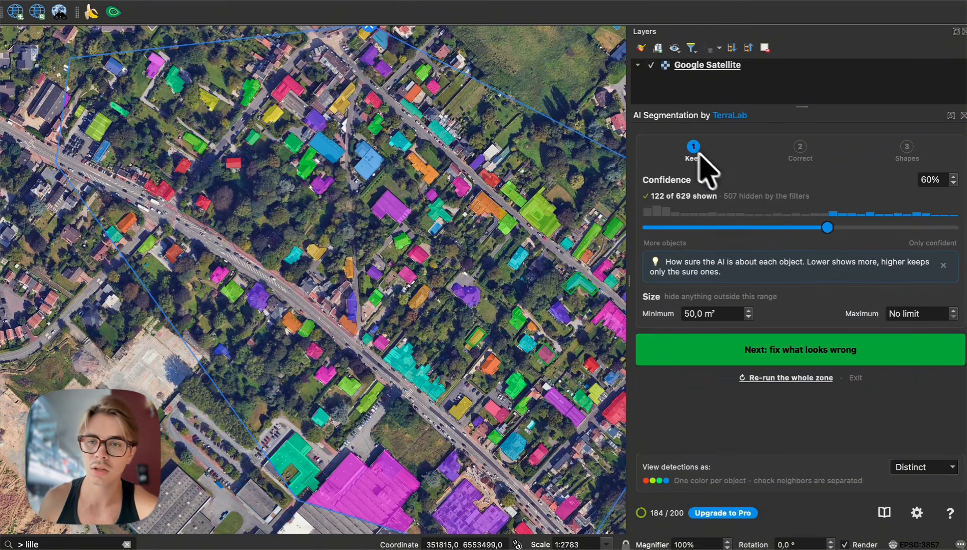
{"action": "left_click_drag", "start_coordinate": [755, 228], "coordinate": [703, 227]}
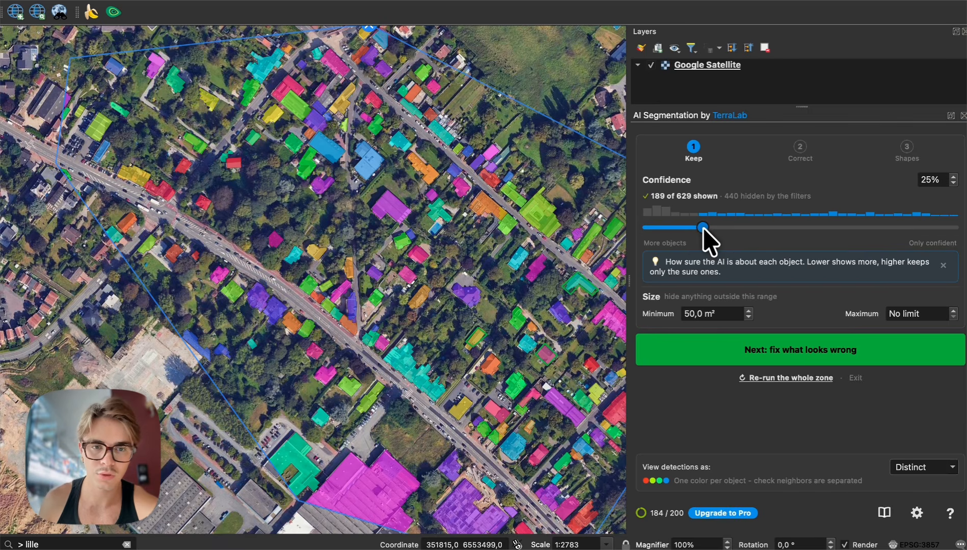
{"action": "left_click", "coordinate": [797, 148]}
Locate the unmarked shed among the trees, try a smaller minimum size to include it, and restore the minimum to 50 m².
{"action": "scroll", "coordinate": [353, 304], "scroll_direction": "up", "scroll_amount": 1}
{"action": "scroll", "coordinate": [356, 301], "scroll_direction": "up", "scroll_amount": 1}
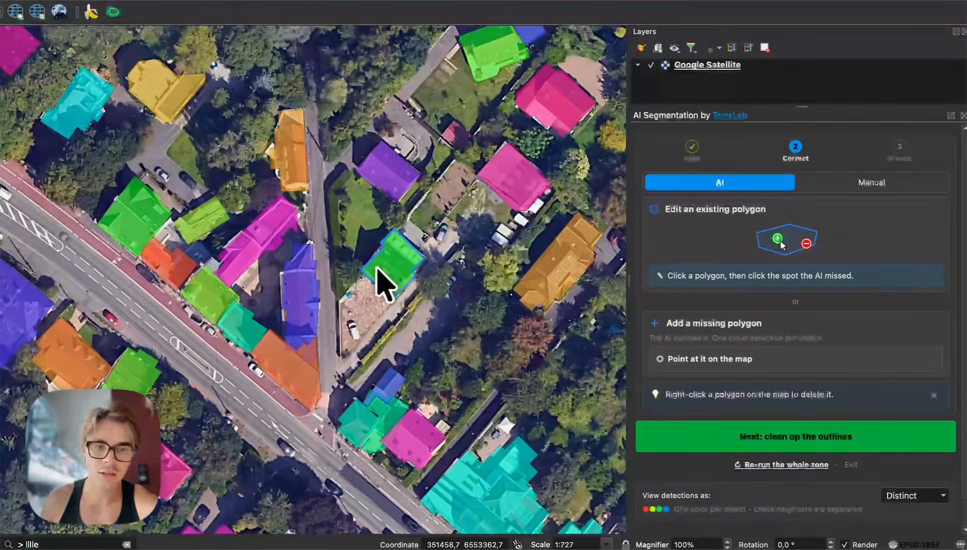
{"action": "left_click_drag", "start_coordinate": [572, 183], "coordinate": [319, 194]}
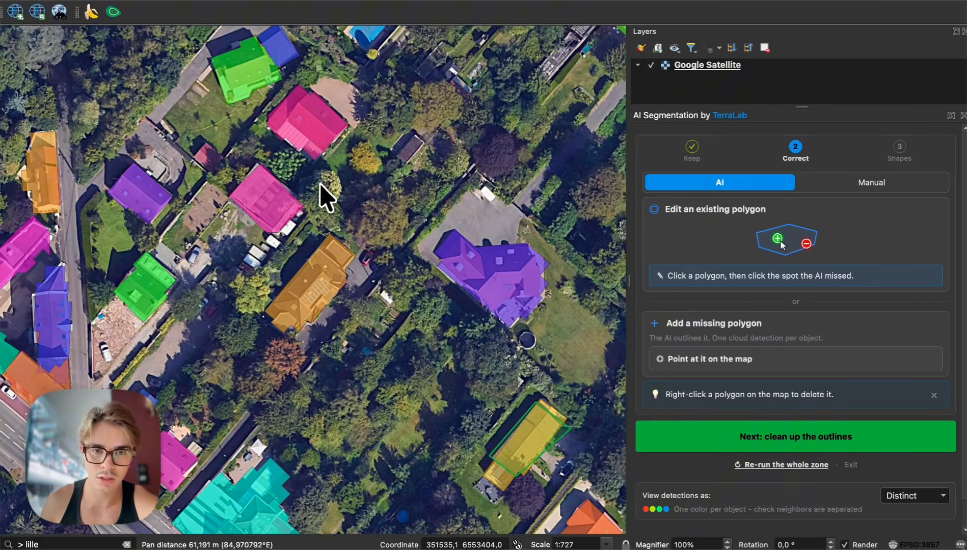
{"action": "scroll", "coordinate": [281, 324], "scroll_direction": "up", "scroll_amount": 1}
{"action": "scroll", "coordinate": [277, 299], "scroll_direction": "up", "scroll_amount": 1}
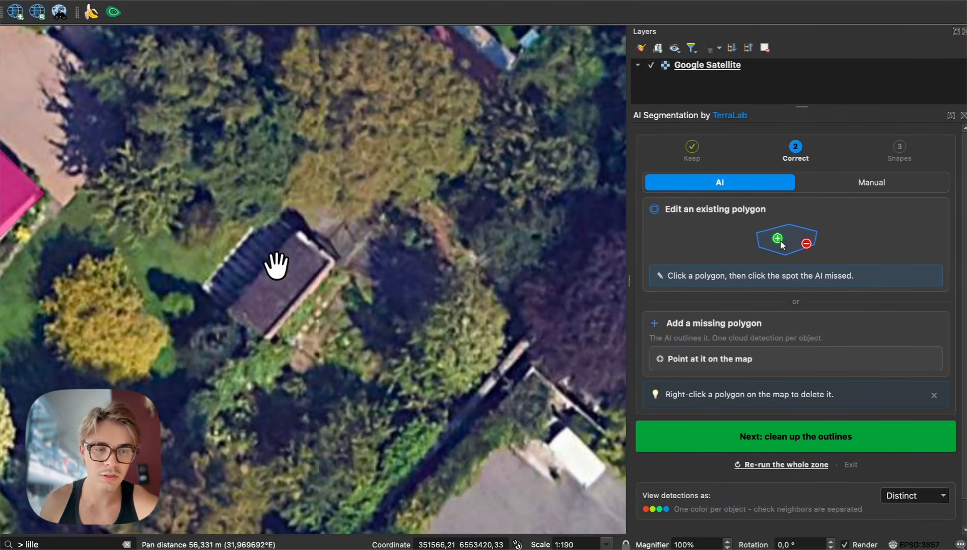
{"action": "left_click", "coordinate": [691, 154]}
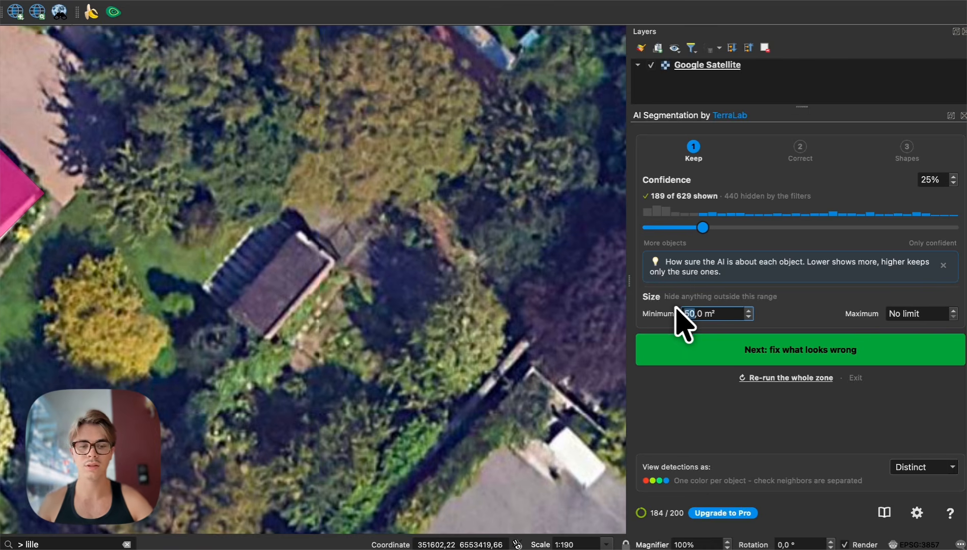
{"action": "key", "text": "Return"}
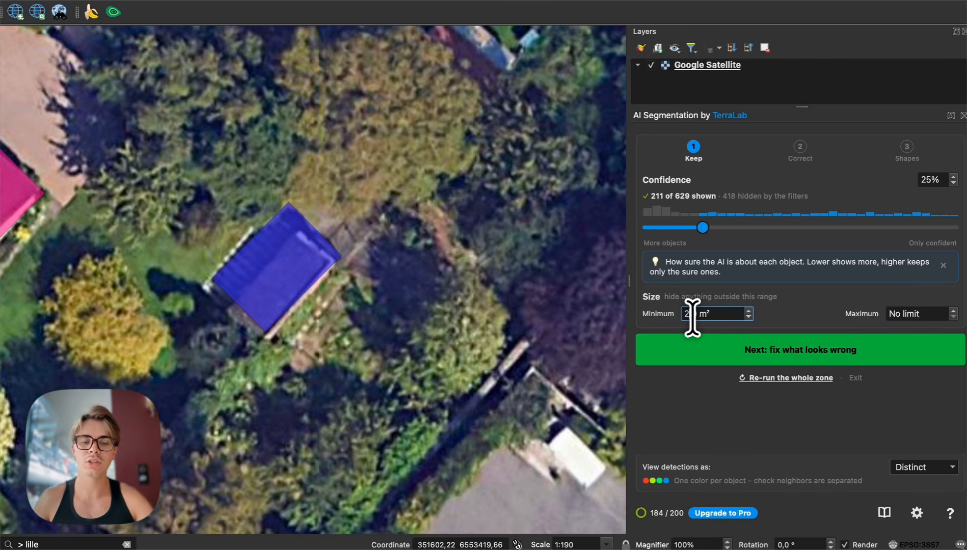
{"action": "key", "text": "Return"}
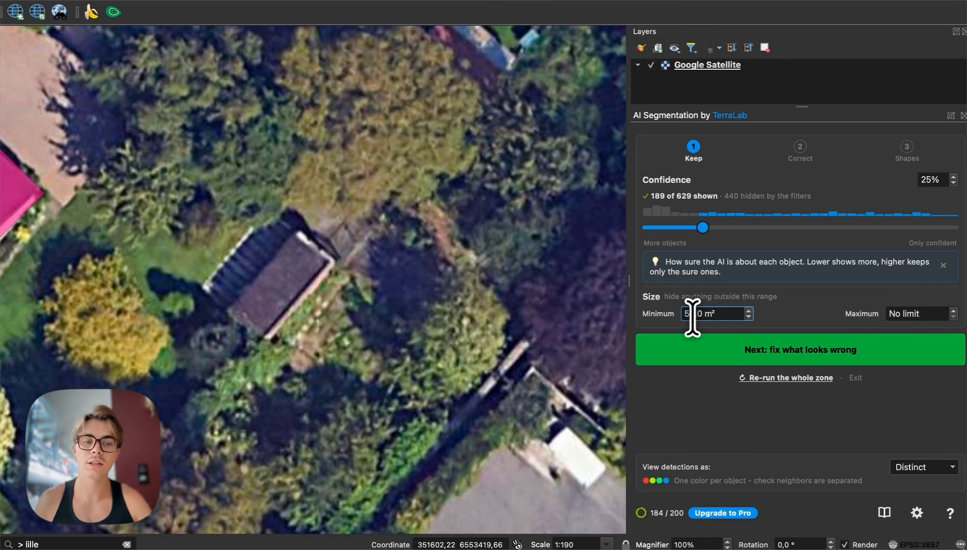
Add the missing shed among the trees as a polygon with AI correction, using two points on its roof, and finish adding.
{"action": "left_click", "coordinate": [792, 154]}
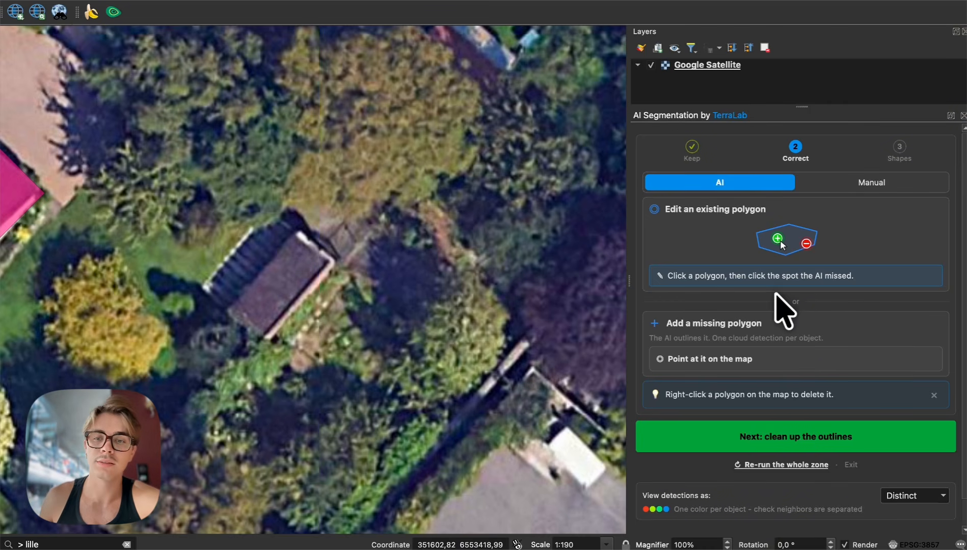
{"action": "left_click", "coordinate": [702, 359]}
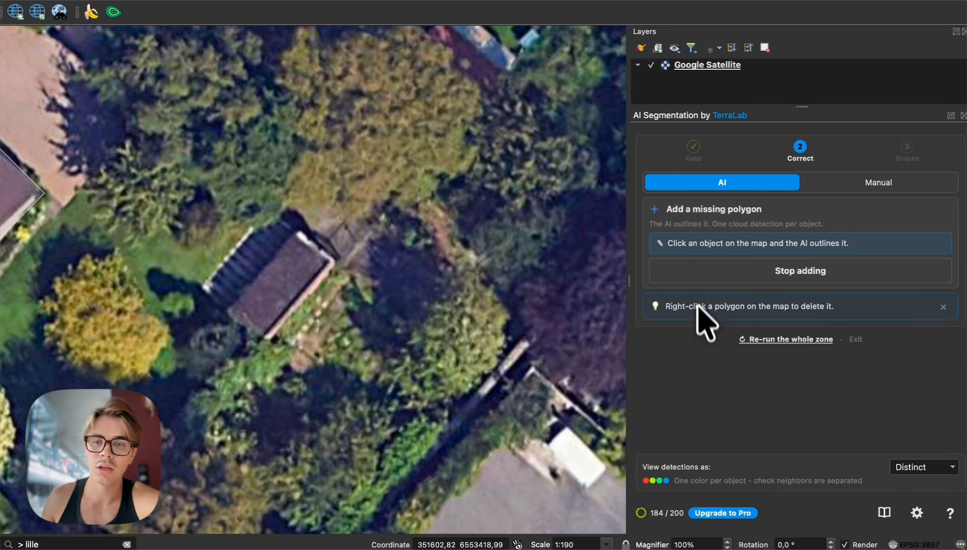
{"action": "left_click", "coordinate": [270, 270]}
{"action": "left_click", "coordinate": [245, 266]}
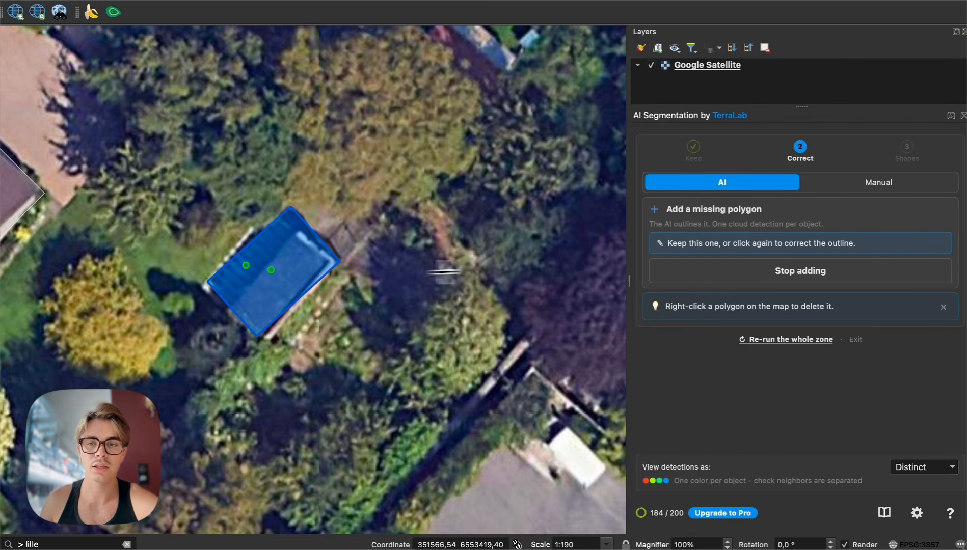
{"action": "left_click", "coordinate": [669, 288]}
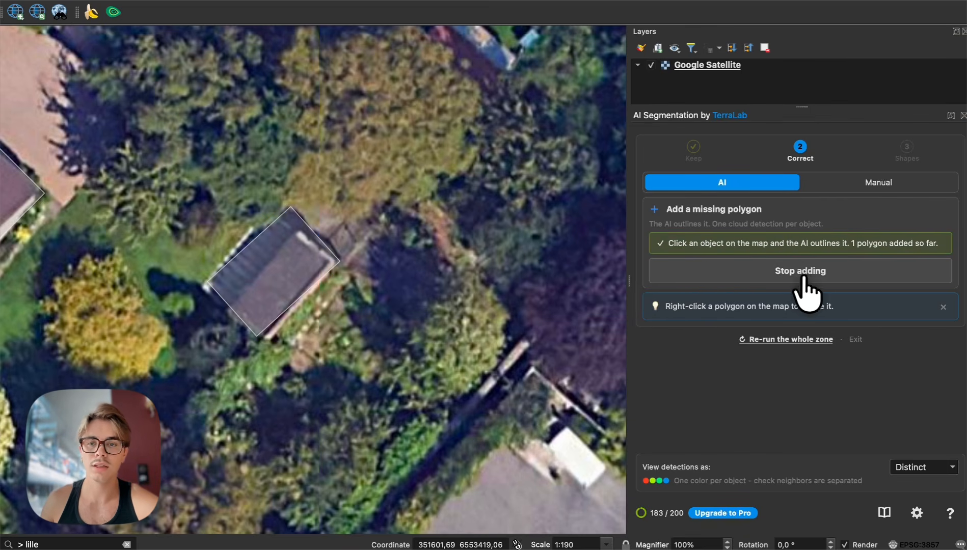
{"action": "left_click", "coordinate": [796, 276]}
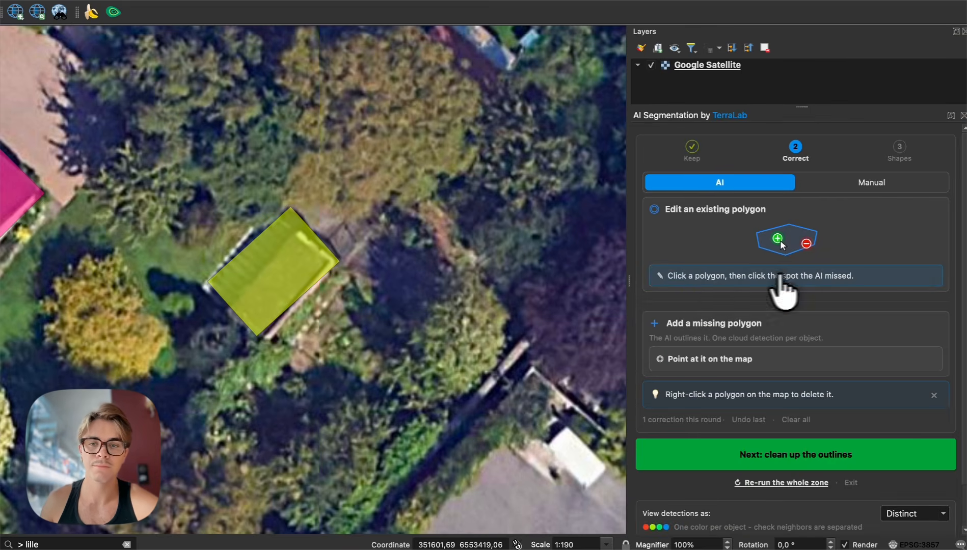
Review the detections across the zone and delete the polygon over the cluster of grey sheds beside the long green building.
{"action": "scroll", "coordinate": [344, 277], "scroll_direction": "down", "scroll_amount": 2}
{"action": "scroll", "coordinate": [343, 275], "scroll_direction": "down", "scroll_amount": 2}
{"action": "scroll", "coordinate": [509, 285], "scroll_direction": "down", "scroll_amount": 2}
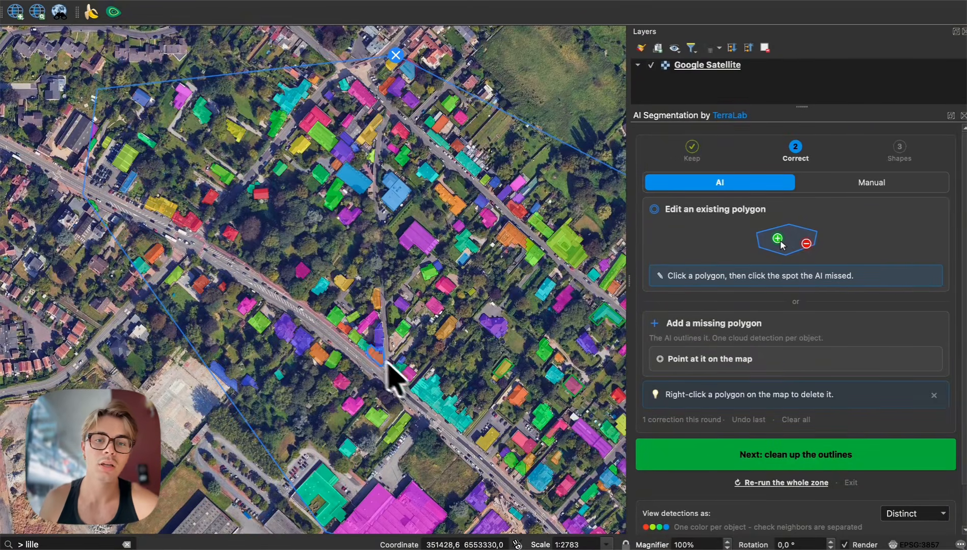
{"action": "scroll", "coordinate": [430, 389], "scroll_direction": "up", "scroll_amount": 3}
{"action": "left_click_drag", "start_coordinate": [533, 324], "coordinate": [190, 281]}
{"action": "scroll", "coordinate": [270, 271], "scroll_direction": "down", "scroll_amount": 3}
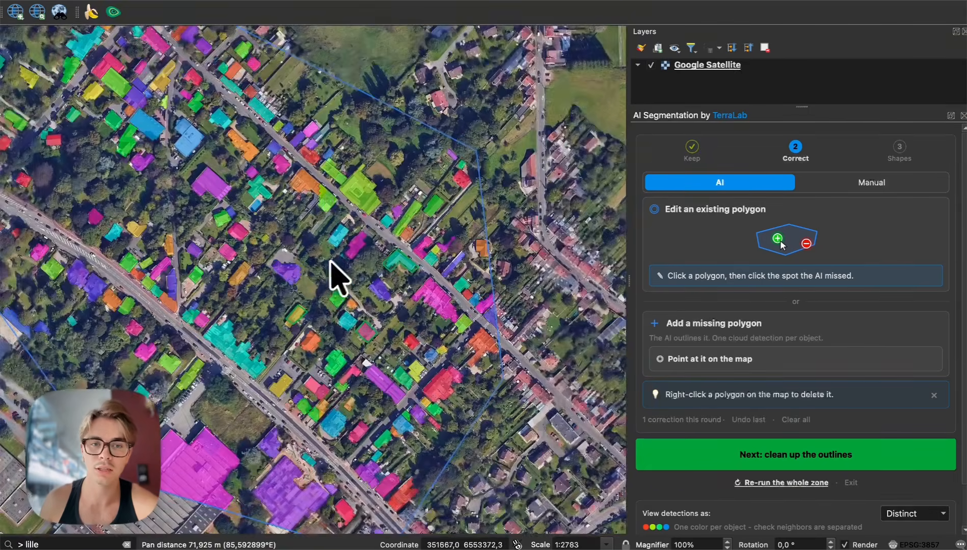
{"action": "scroll", "coordinate": [364, 245], "scroll_direction": "up", "scroll_amount": 2}
{"action": "scroll", "coordinate": [375, 245], "scroll_direction": "up", "scroll_amount": 1}
{"action": "left_click_drag", "start_coordinate": [482, 223], "coordinate": [371, 327]}
{"action": "right_click", "coordinate": [429, 181]}
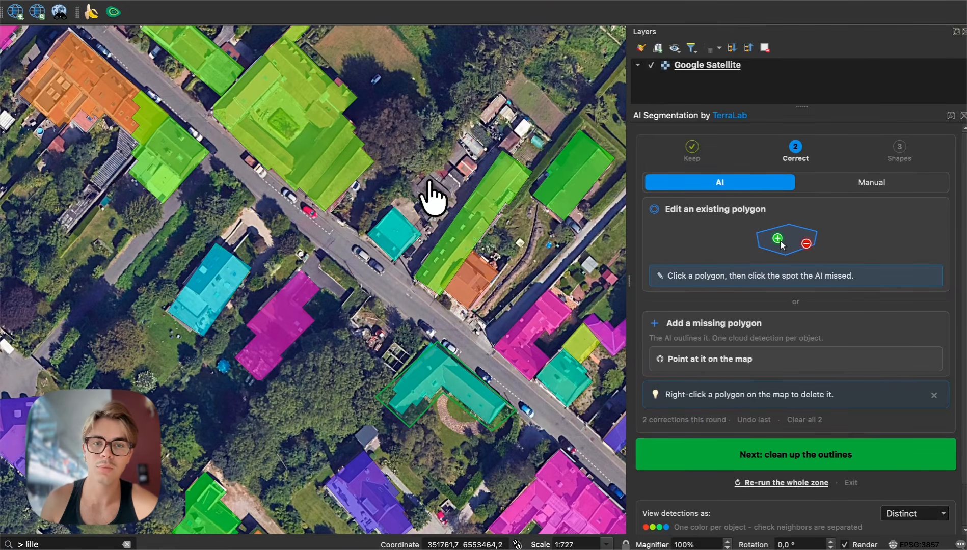
Open the L-shaped purple polygon beside the reddish tree for AI editing and save its outline.
{"action": "left_click_drag", "start_coordinate": [422, 127], "coordinate": [258, 98]}
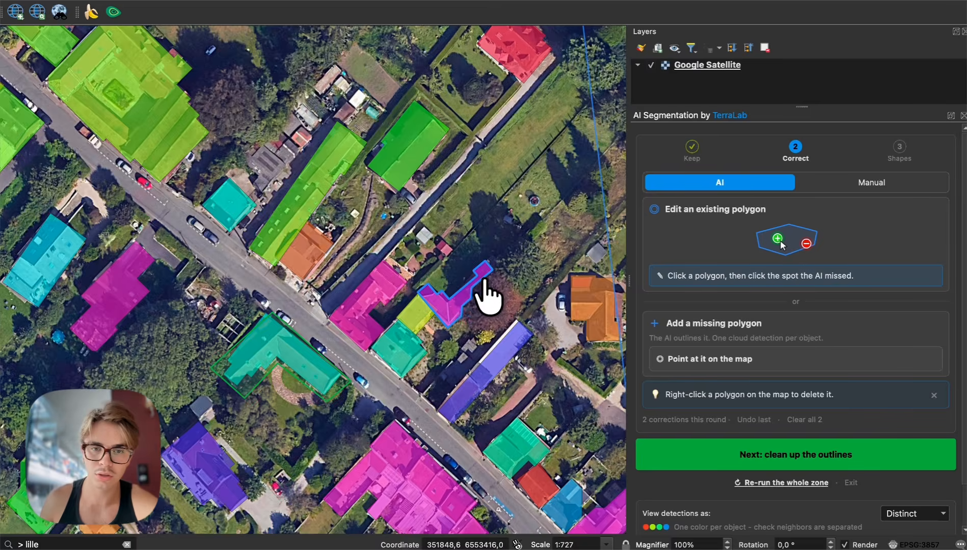
{"action": "scroll", "coordinate": [490, 296], "scroll_direction": "up", "scroll_amount": 2}
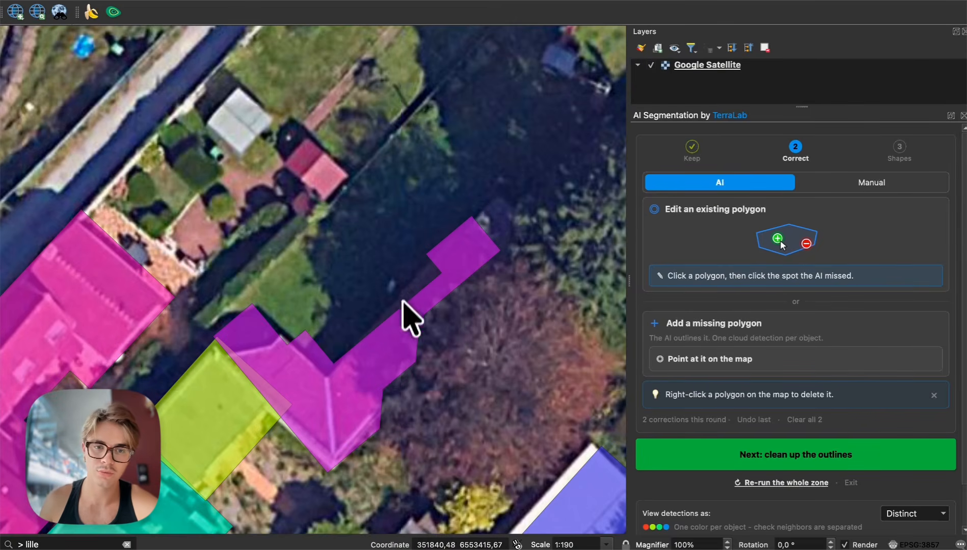
{"action": "left_click", "coordinate": [381, 348]}
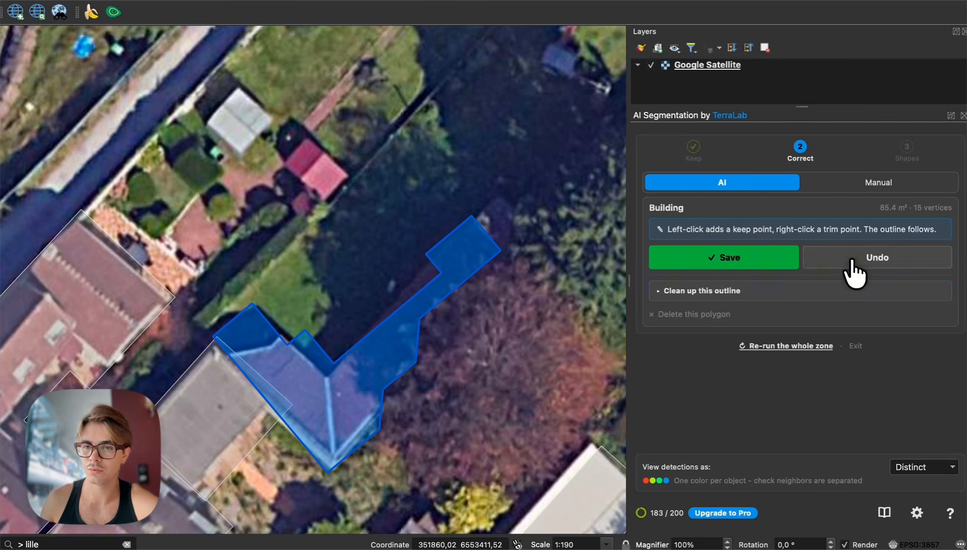
{"action": "left_click", "coordinate": [734, 257]}
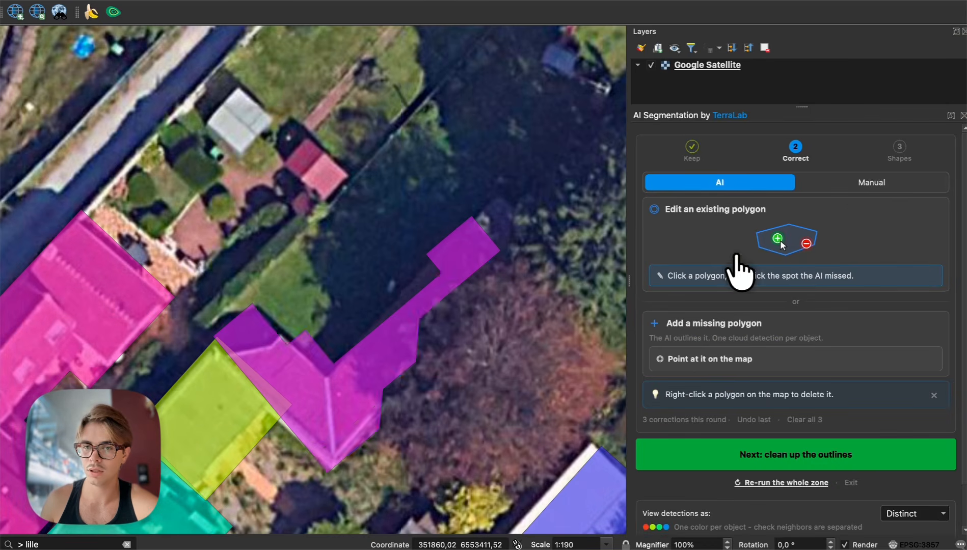
Edit the L-shaped polygon manually: delete the points of its northeastern wing and move its lower corner to the roof corner.
{"action": "left_click", "coordinate": [859, 186]}
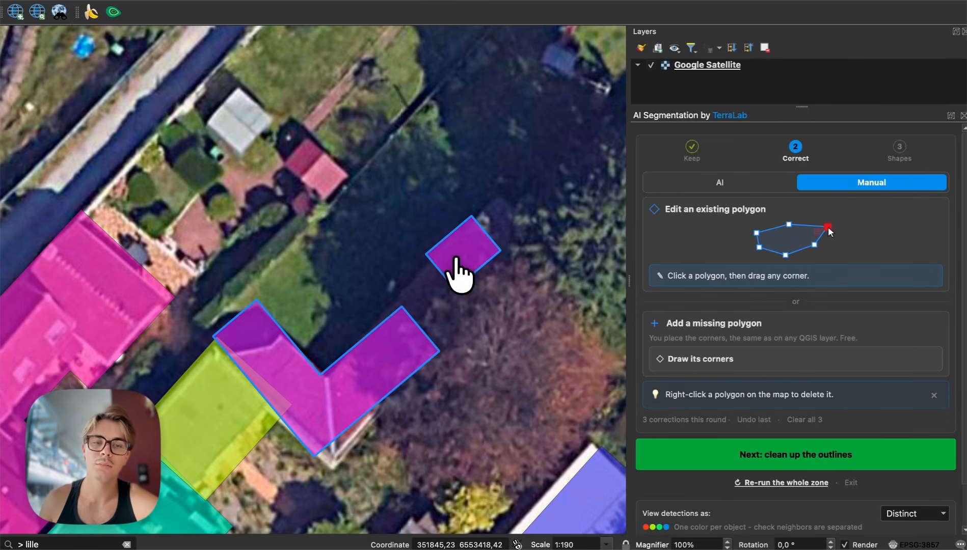
{"action": "left_click", "coordinate": [397, 360]}
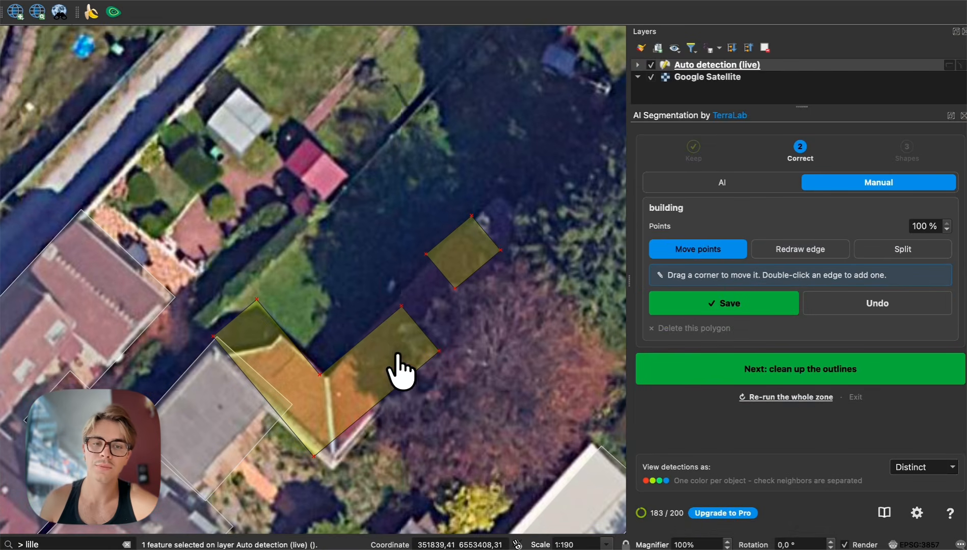
{"action": "left_click_drag", "start_coordinate": [360, 134], "coordinate": [543, 394]}
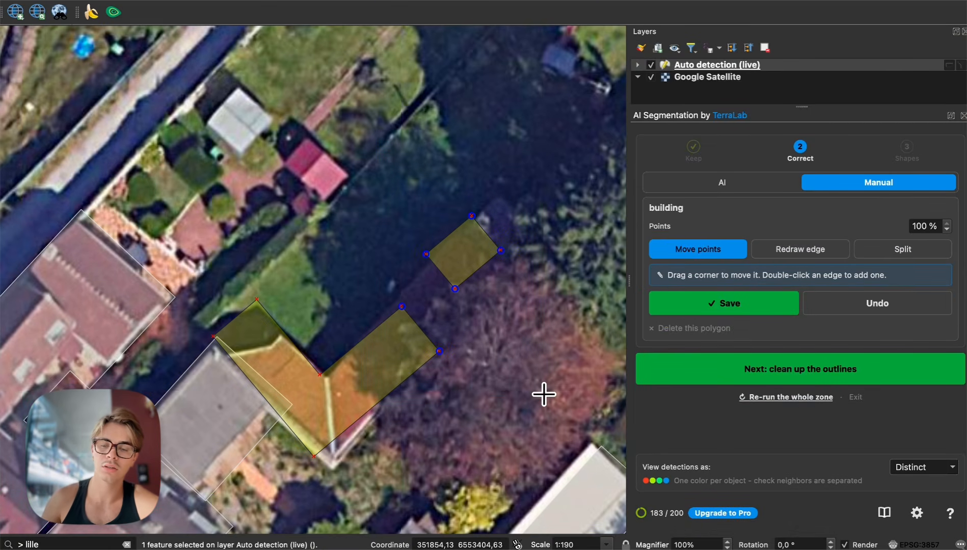
{"action": "key", "text": "Delete"}
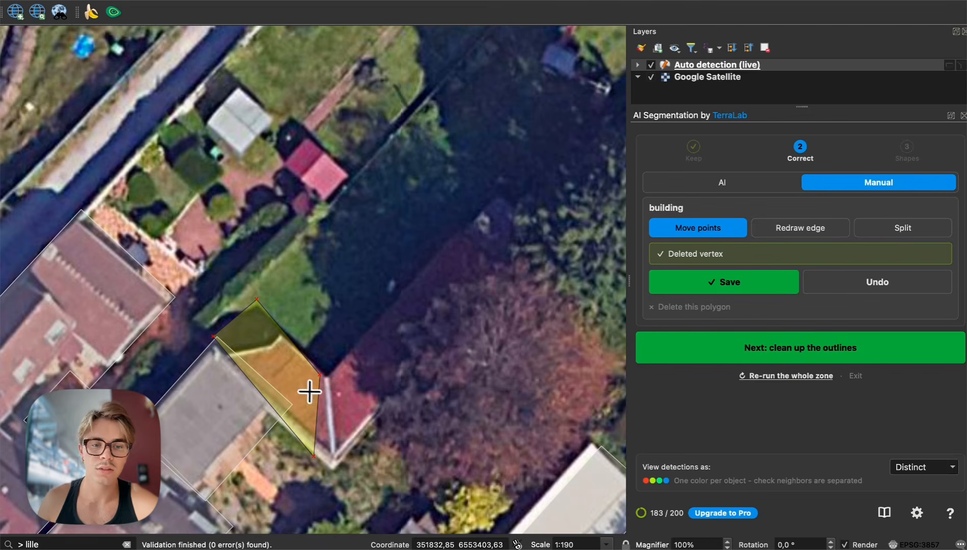
{"action": "left_click", "coordinate": [313, 457]}
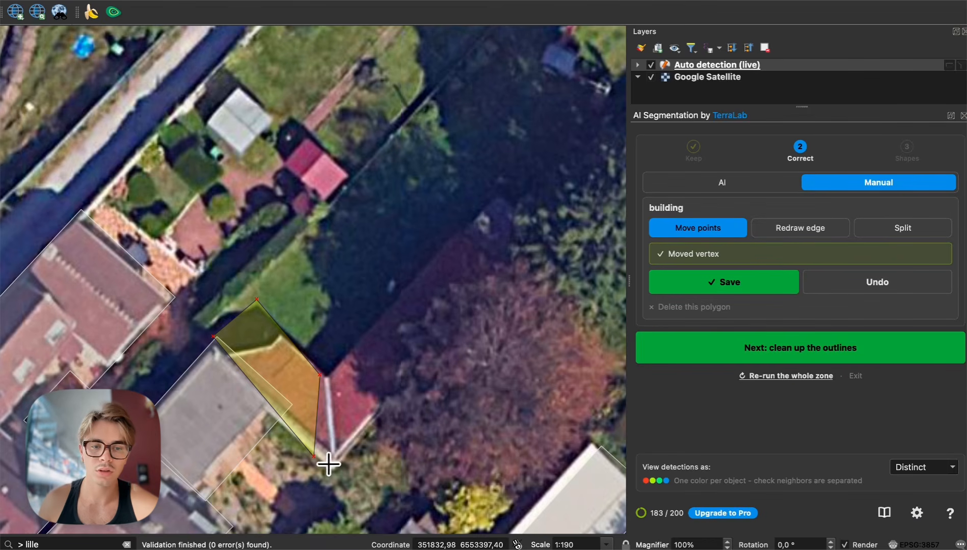
{"action": "left_click", "coordinate": [324, 460]}
{"action": "left_click", "coordinate": [332, 464]}
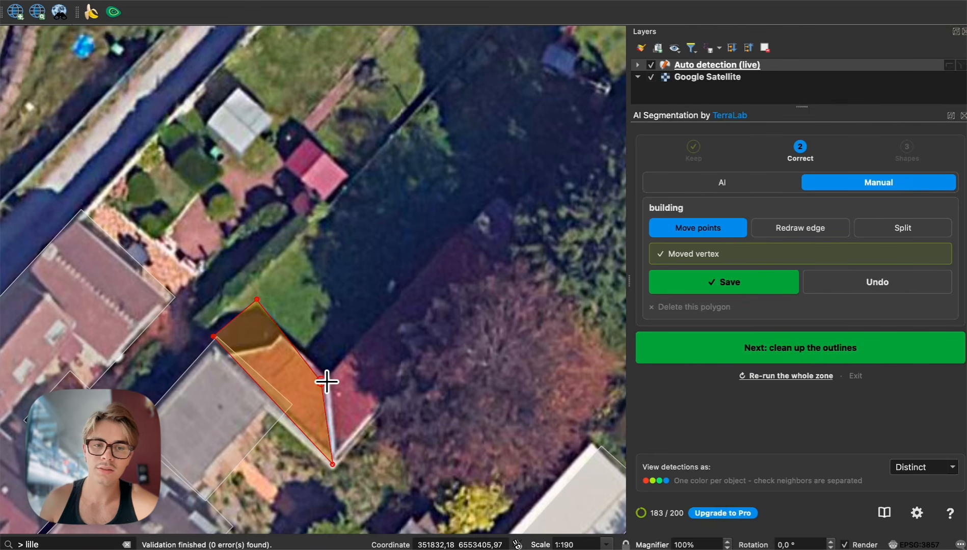
Split the remaining building polygon with a two-point line running diagonally across its roof.
{"action": "left_click", "coordinate": [810, 233]}
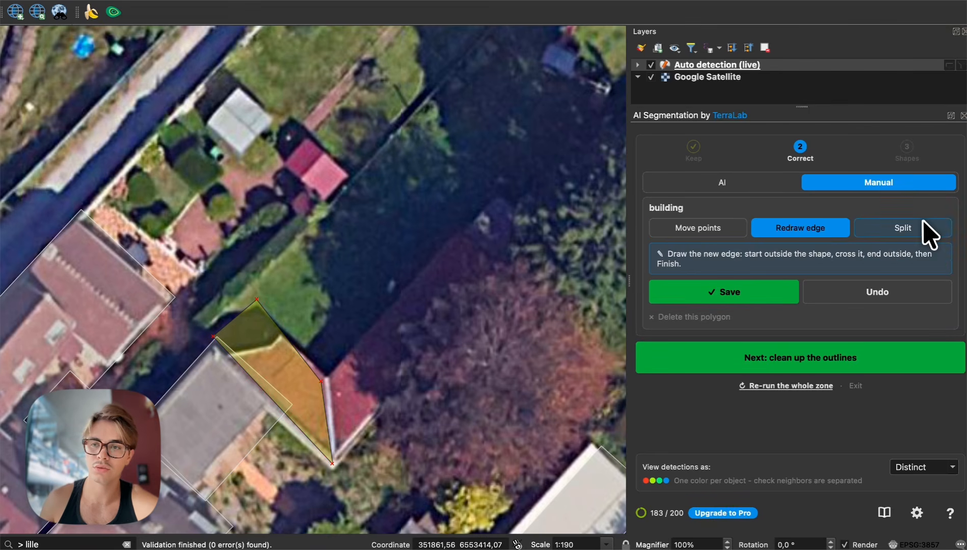
{"action": "left_click", "coordinate": [925, 232]}
{"action": "left_click", "coordinate": [320, 338]}
{"action": "left_click", "coordinate": [259, 407]}
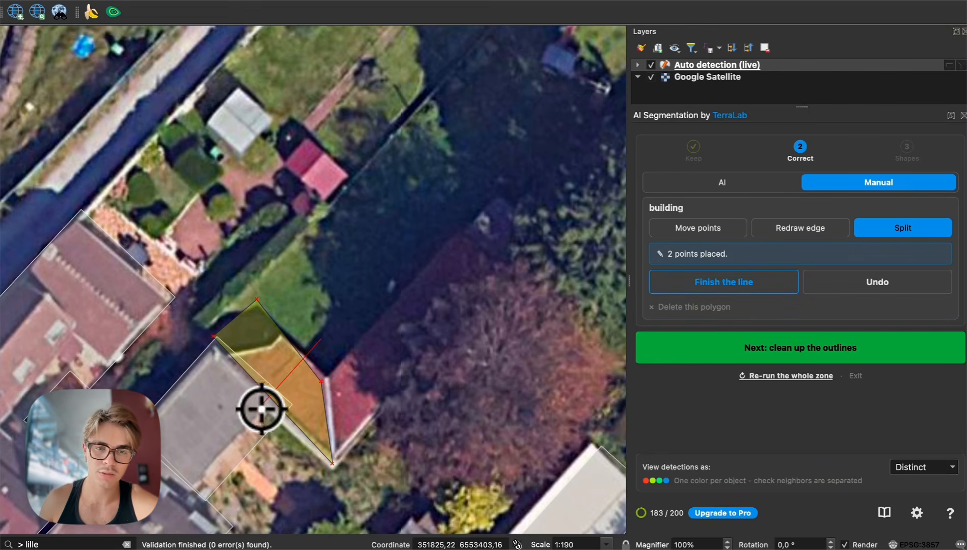
{"action": "left_click", "coordinate": [713, 286]}
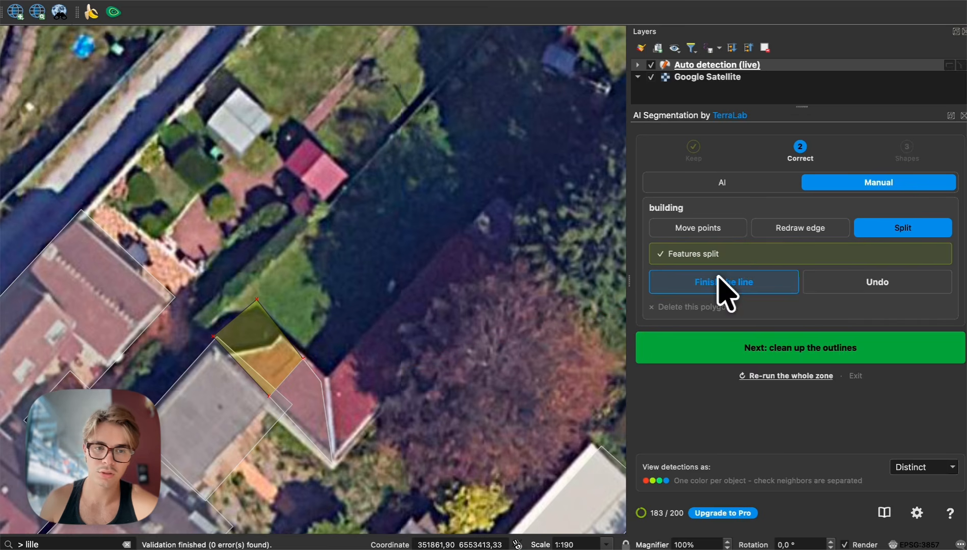
Redraw the northeastern edge of the upper split piece with an inward bend and save the manual edits.
{"action": "left_click", "coordinate": [785, 233]}
{"action": "left_click", "coordinate": [254, 299]}
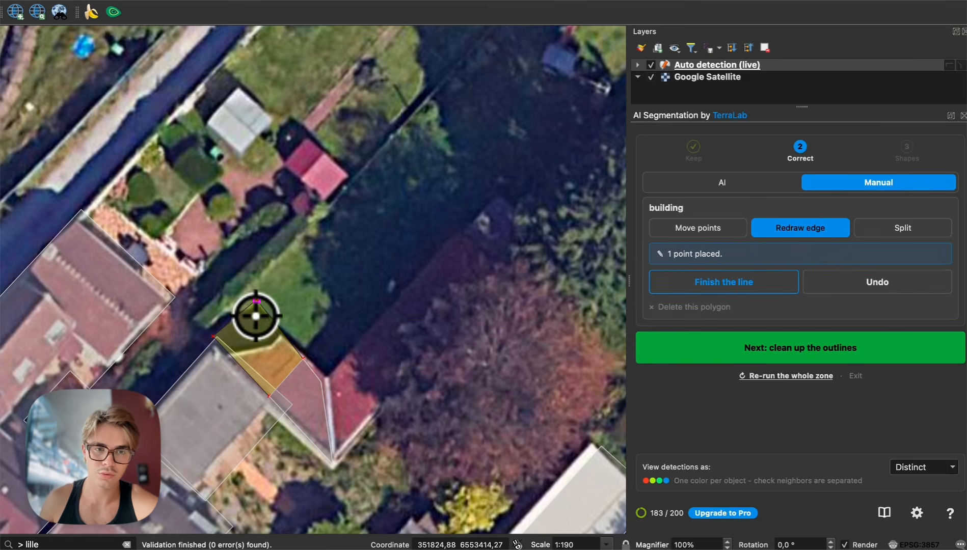
{"action": "left_click", "coordinate": [258, 339]}
{"action": "left_click", "coordinate": [302, 358]}
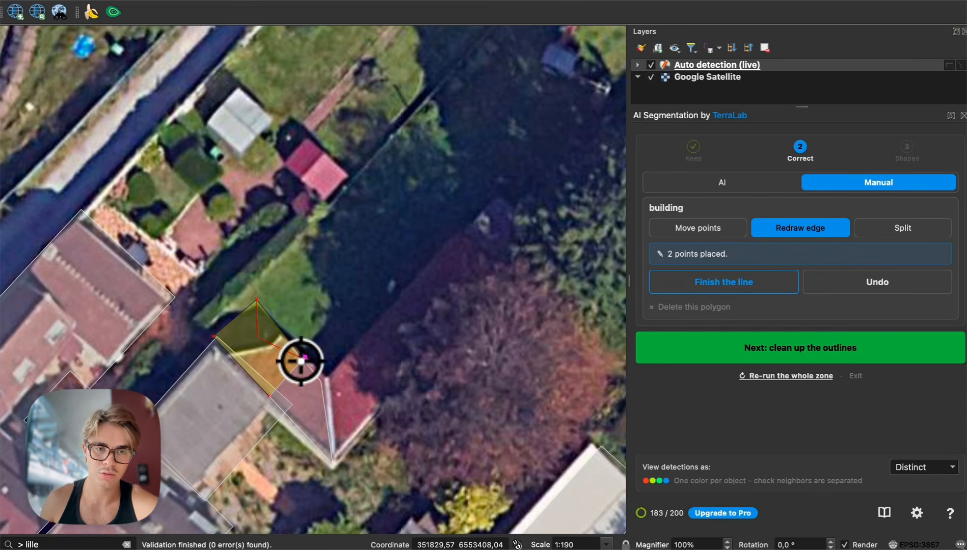
{"action": "left_click", "coordinate": [713, 285]}
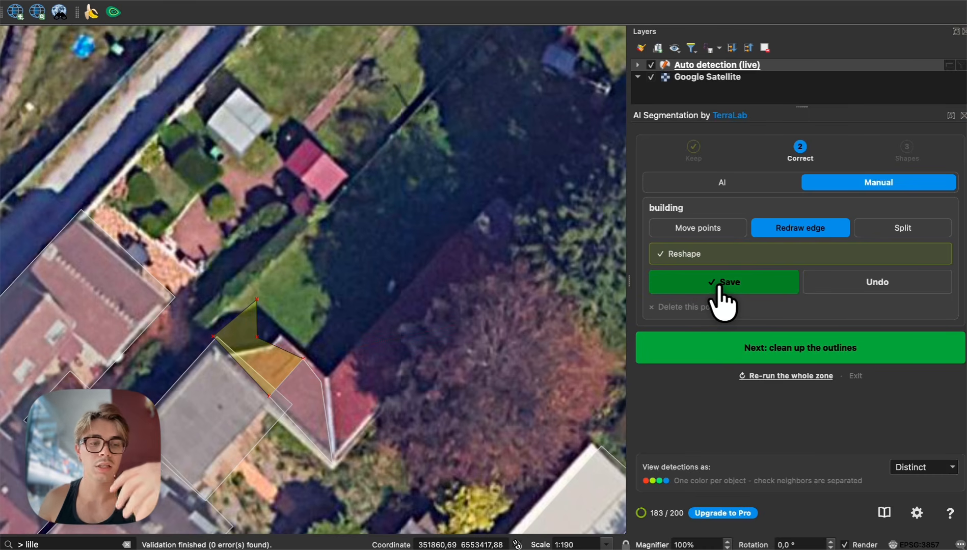
{"action": "left_click", "coordinate": [723, 283]}
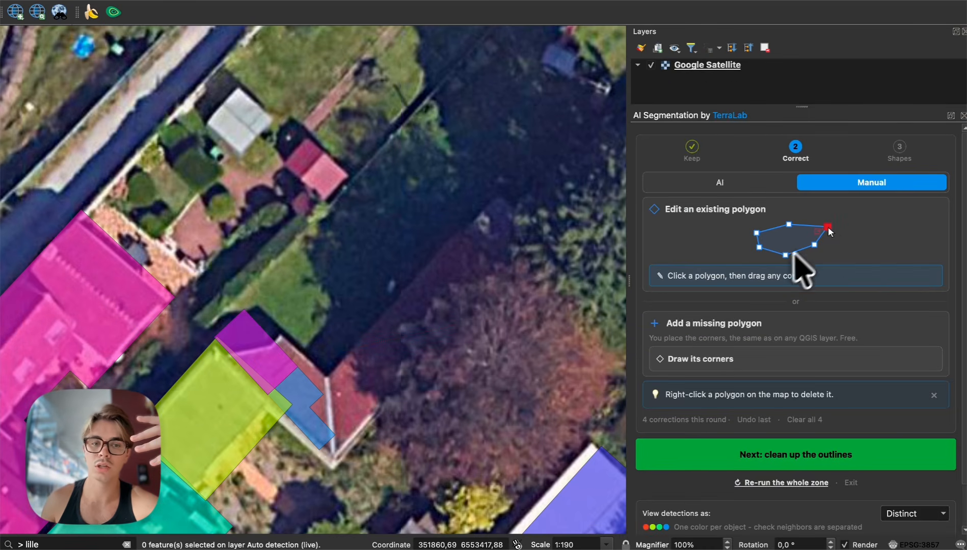
Switch the correction mode back to AI and proceed to the Shapes stage for outline cleanup.
{"action": "scroll", "coordinate": [411, 258], "scroll_direction": "down", "scroll_amount": 2}
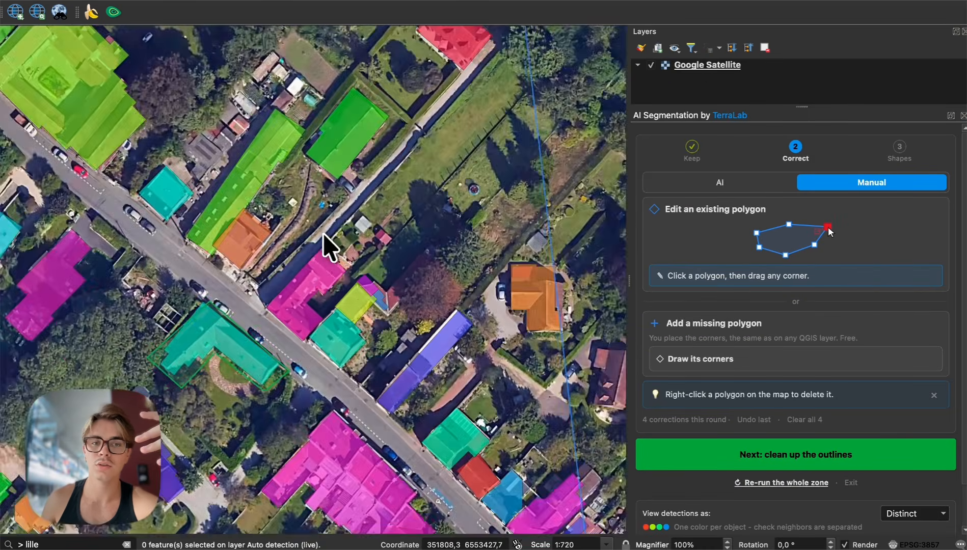
{"action": "left_click_drag", "start_coordinate": [323, 235], "coordinate": [547, 240]}
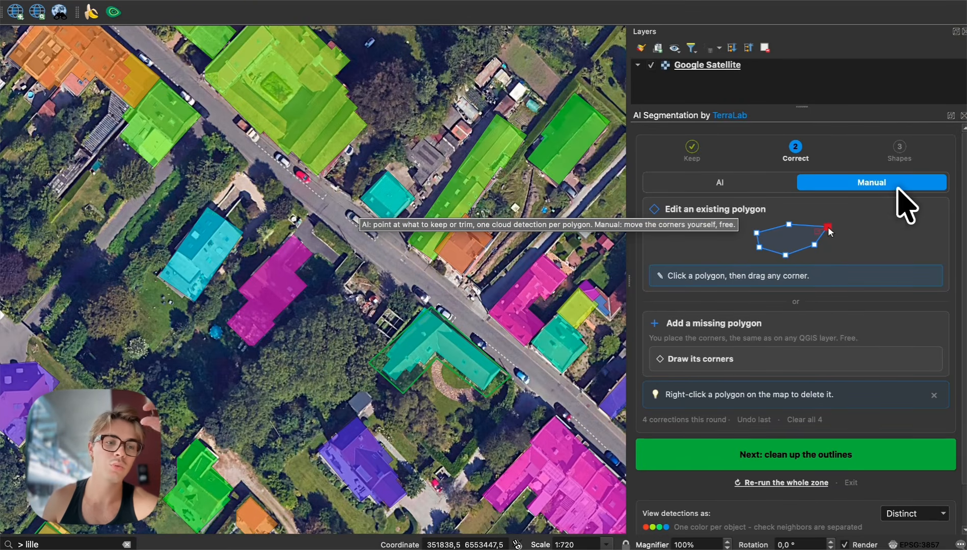
{"action": "left_click", "coordinate": [729, 184]}
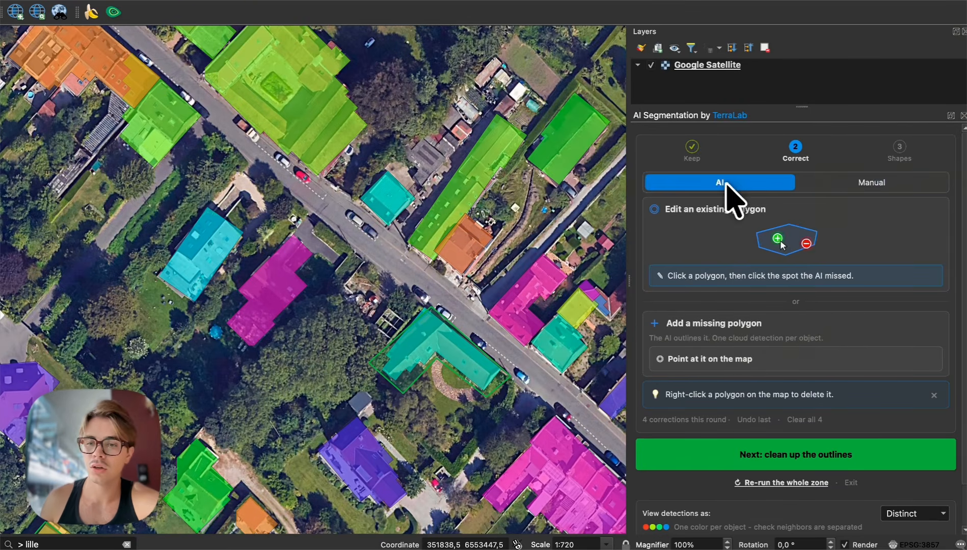
{"action": "scroll", "coordinate": [771, 295], "scroll_direction": "down", "scroll_amount": 2}
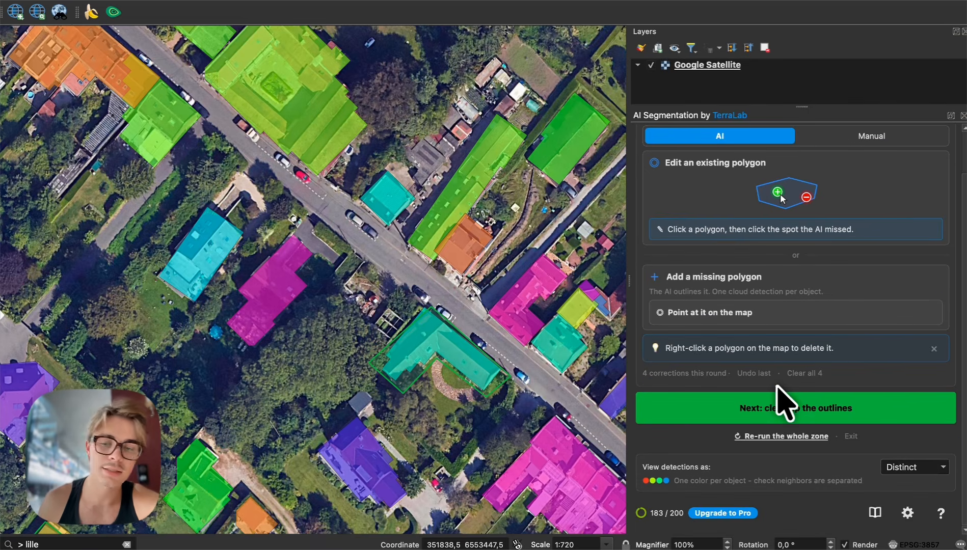
{"action": "left_click", "coordinate": [756, 409]}
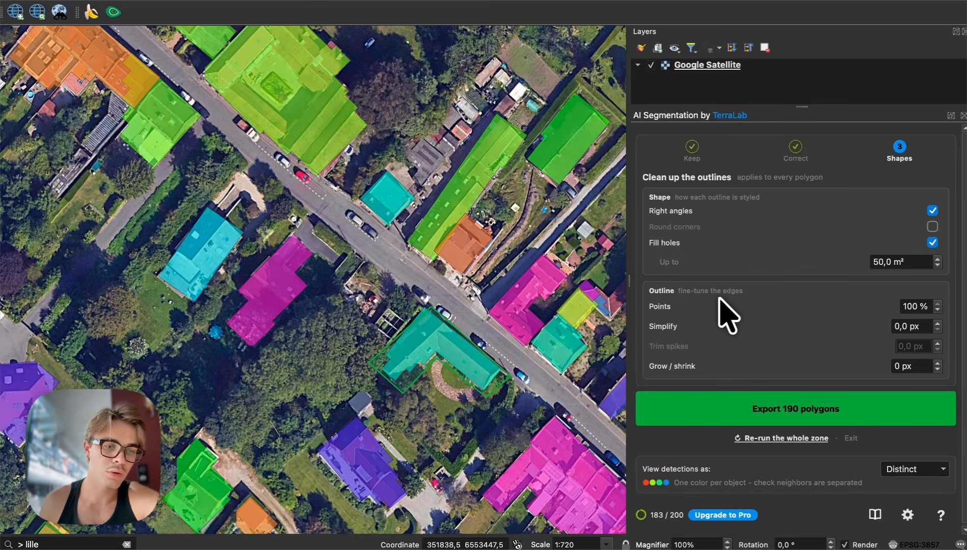
Turn off Right angles for all outlines, then try Round corners and turn it off again.
{"action": "scroll", "coordinate": [415, 280], "scroll_direction": "down", "scroll_amount": 2}
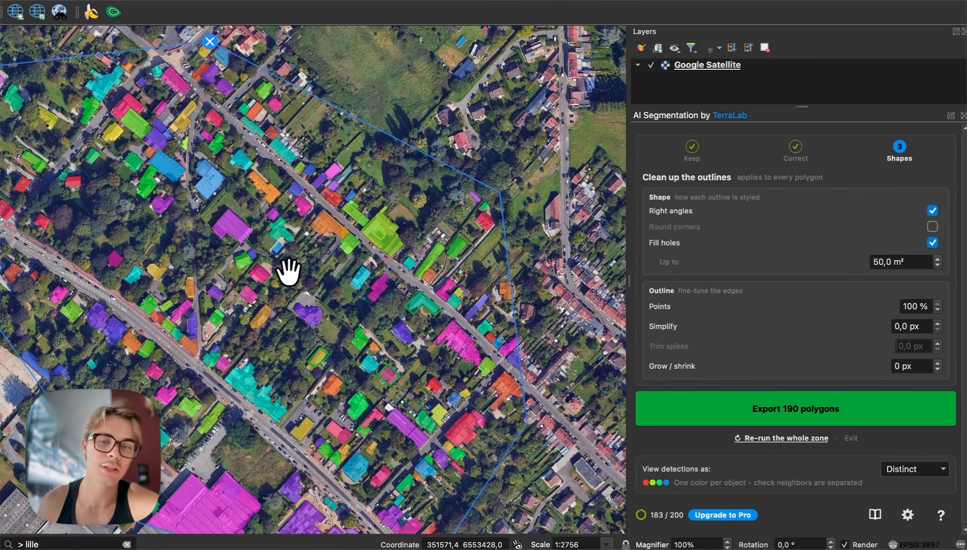
{"action": "left_click_drag", "start_coordinate": [288, 270], "coordinate": [393, 278]}
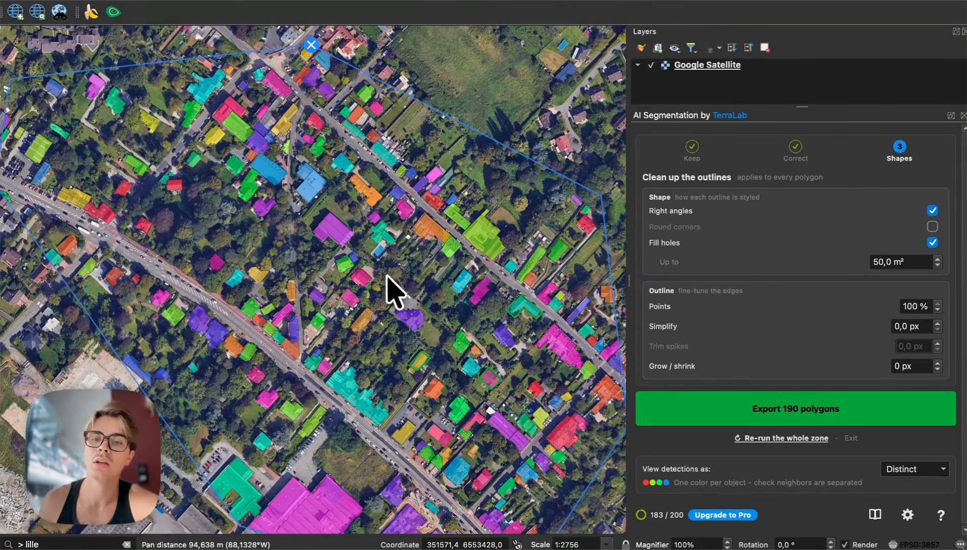
{"action": "left_click", "coordinate": [931, 211]}
{"action": "scroll", "coordinate": [319, 259], "scroll_direction": "up", "scroll_amount": 2}
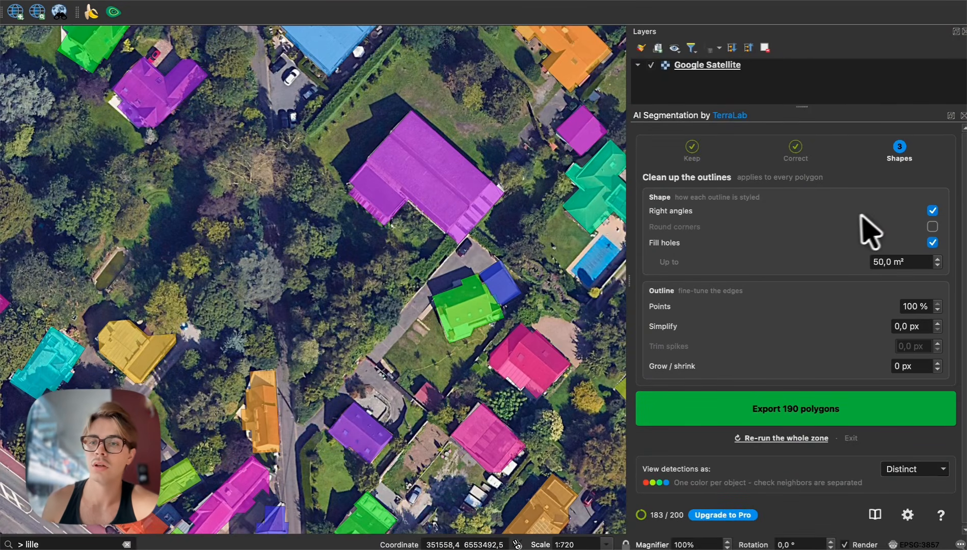
{"action": "left_click", "coordinate": [932, 211]}
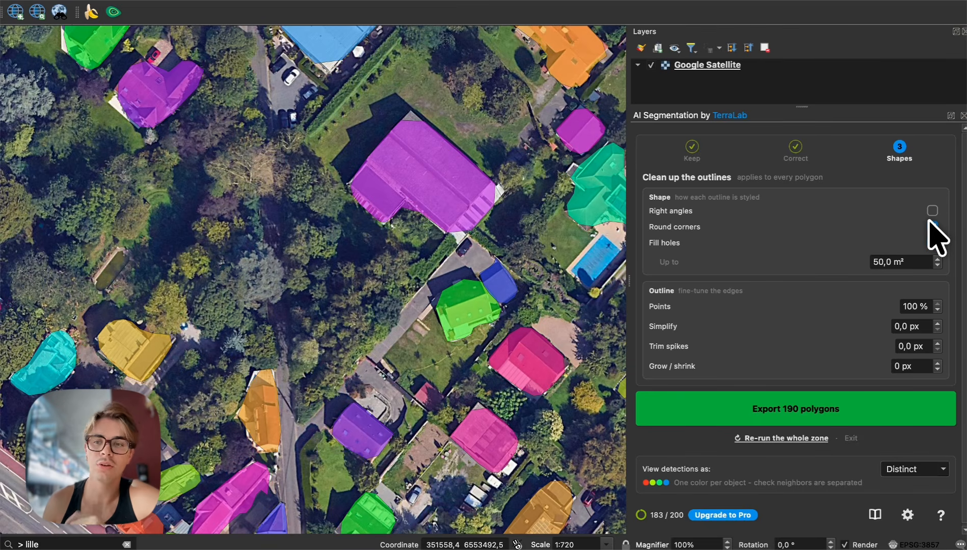
{"action": "left_click", "coordinate": [930, 223]}
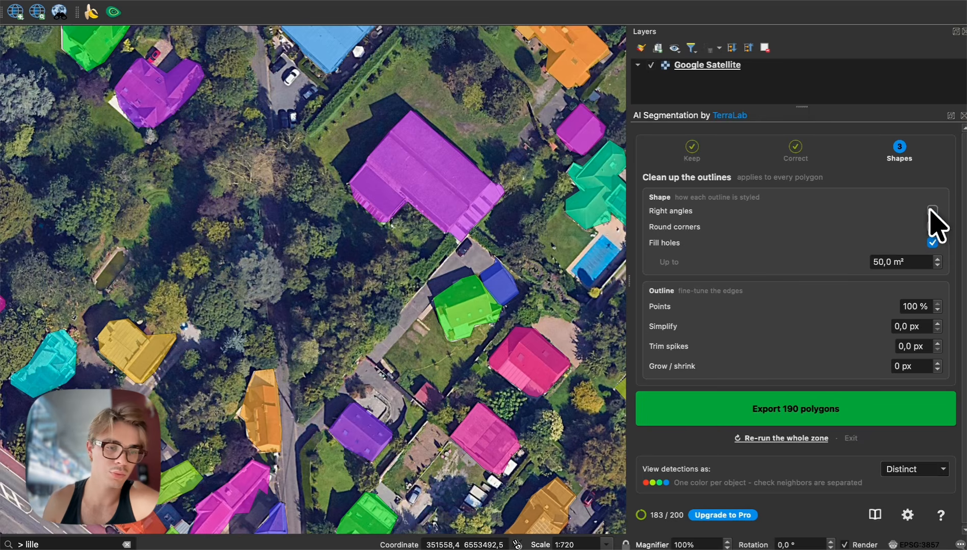
Turn Right angles back on for every polygon outline.
{"action": "left_click", "coordinate": [932, 211]}
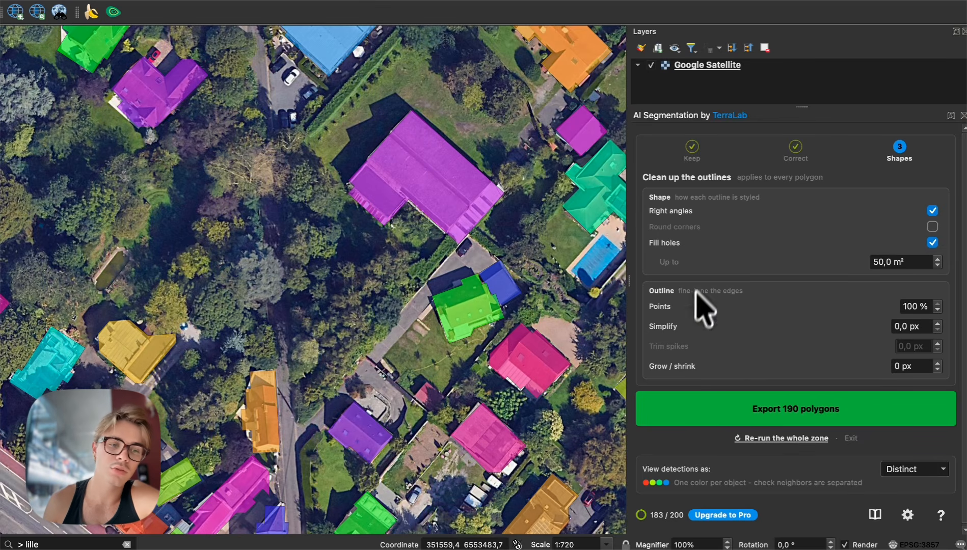
{"action": "scroll", "coordinate": [255, 250], "scroll_direction": "down", "scroll_amount": 3}
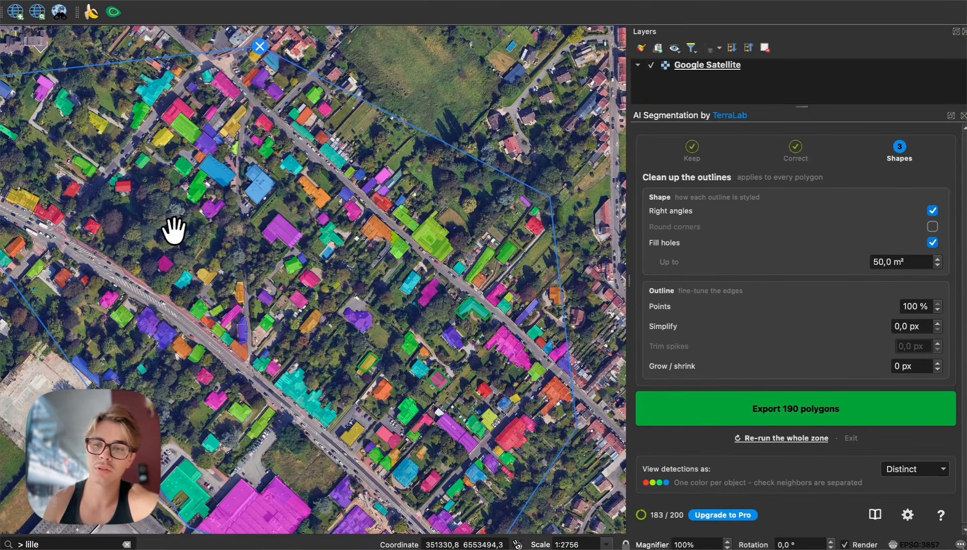
Try reducing the outline Points to 1 %, check the shapes on the map, and restore Points to 100 %.
{"action": "left_click", "coordinate": [937, 309]}
{"action": "left_click", "coordinate": [936, 310]}
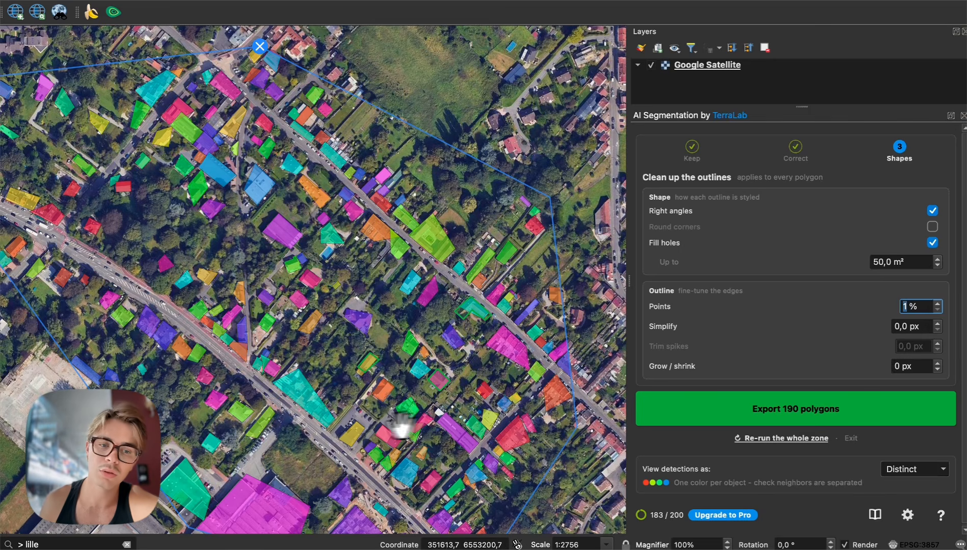
{"action": "scroll", "coordinate": [298, 390], "scroll_direction": "up", "scroll_amount": 3}
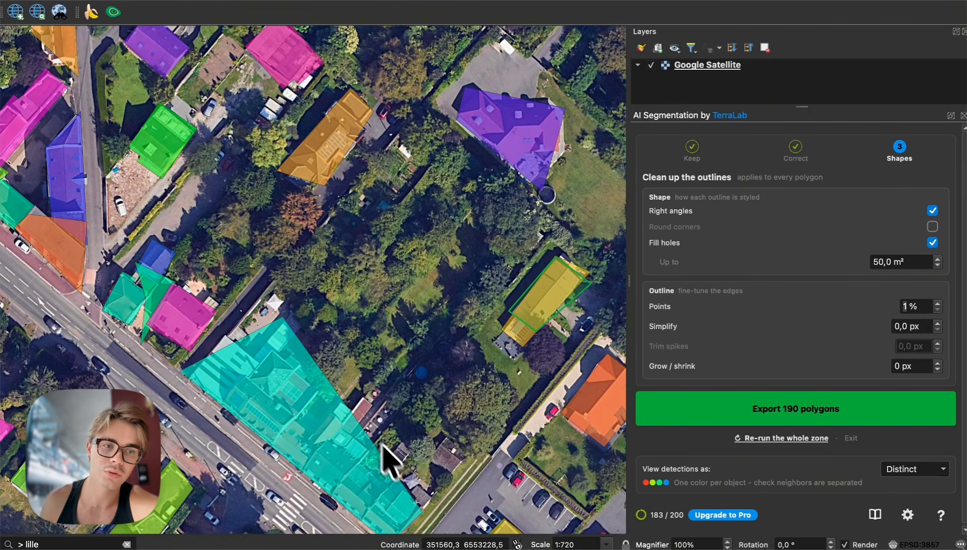
{"action": "left_click", "coordinate": [934, 303]}
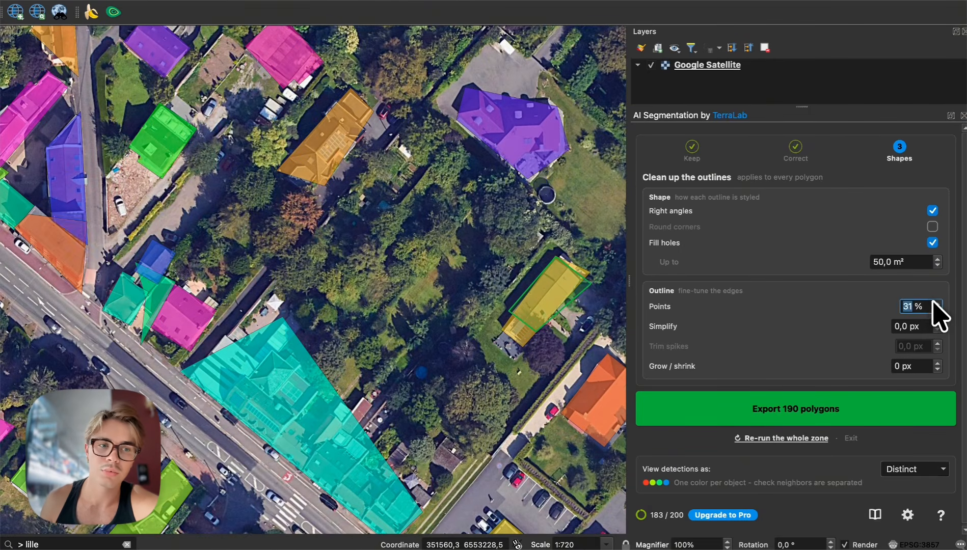
{"action": "left_click", "coordinate": [934, 303]}
{"action": "left_click", "coordinate": [934, 303]}
{"action": "left_click", "coordinate": [934, 303]}
{"action": "left_click", "coordinate": [936, 303]}
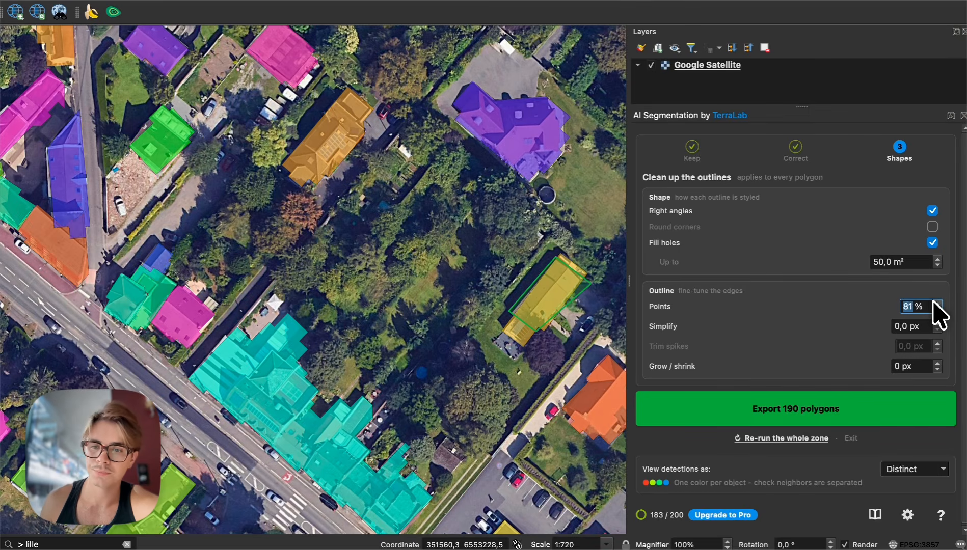
Try growing all building outlines by 6 px.
{"action": "left_click", "coordinate": [936, 362]}
{"action": "left_click", "coordinate": [937, 362]}
{"action": "left_click", "coordinate": [937, 363]}
{"action": "left_click", "coordinate": [936, 363]}
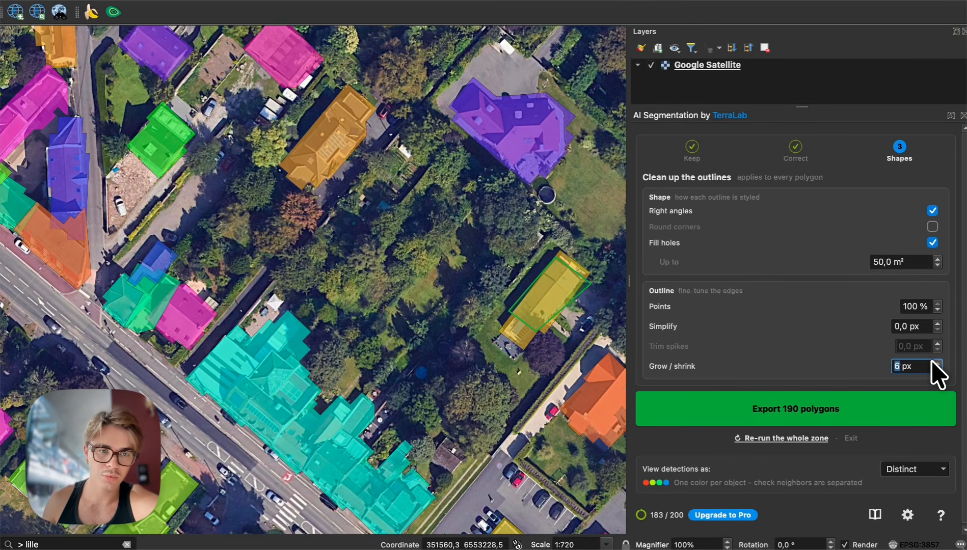
{"action": "left_click", "coordinate": [936, 363]}
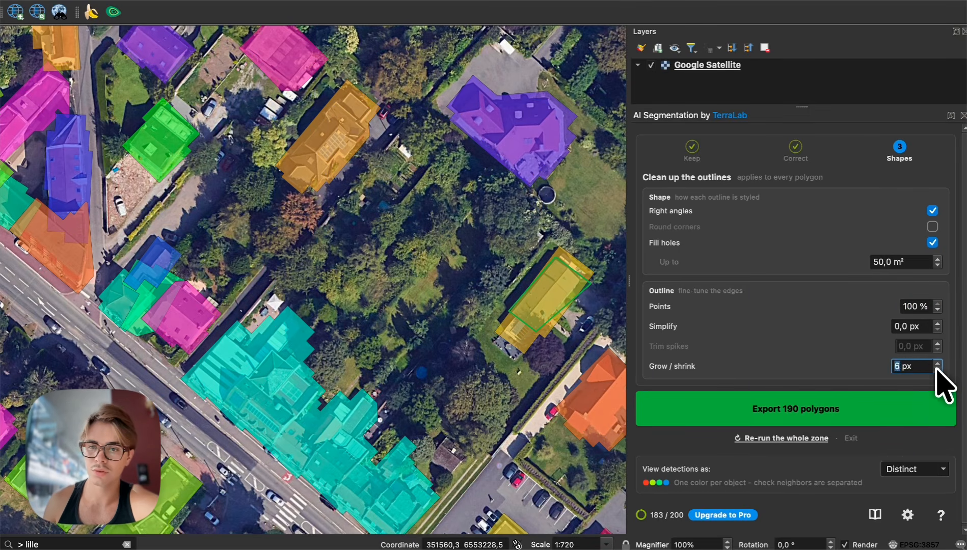
Set Grow / shrink to -2 px for all building outlines.
{"action": "left_click", "coordinate": [937, 369]}
{"action": "left_click", "coordinate": [937, 369]}
{"action": "left_click", "coordinate": [936, 369]}
{"action": "left_click", "coordinate": [936, 369]}
{"action": "left_click", "coordinate": [936, 369]}
{"action": "left_click", "coordinate": [937, 369]}
{"action": "left_click", "coordinate": [936, 369]}
{"action": "left_click", "coordinate": [936, 368]}
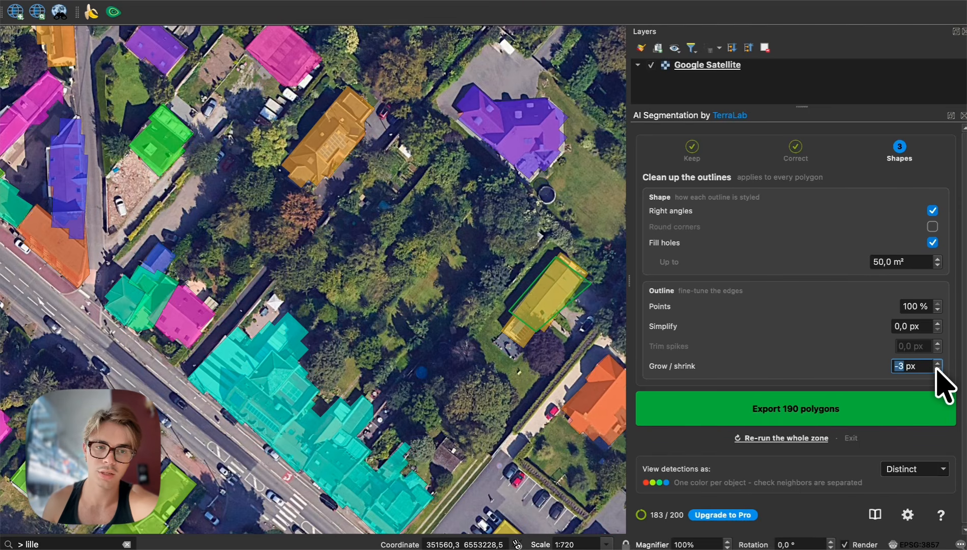
{"action": "left_click", "coordinate": [936, 363]}
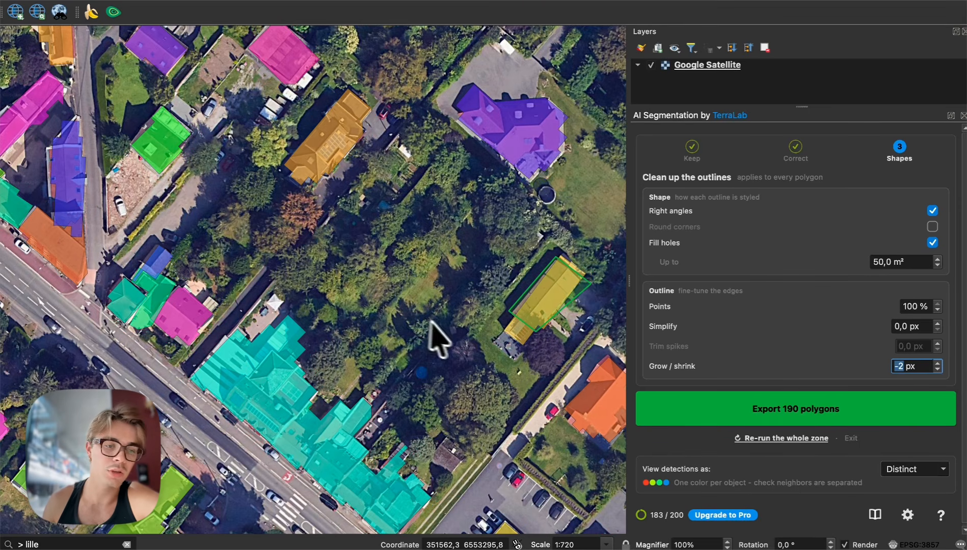
Export the cleaned-up building polygons to a layer and enlarge the layer list area.
{"action": "scroll", "coordinate": [406, 330], "scroll_direction": "down", "scroll_amount": 2}
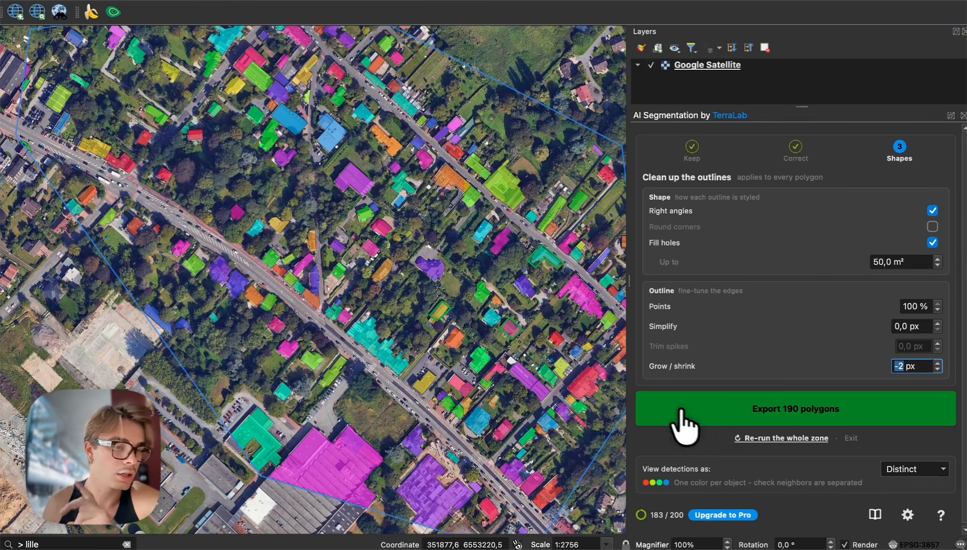
{"action": "left_click", "coordinate": [797, 414]}
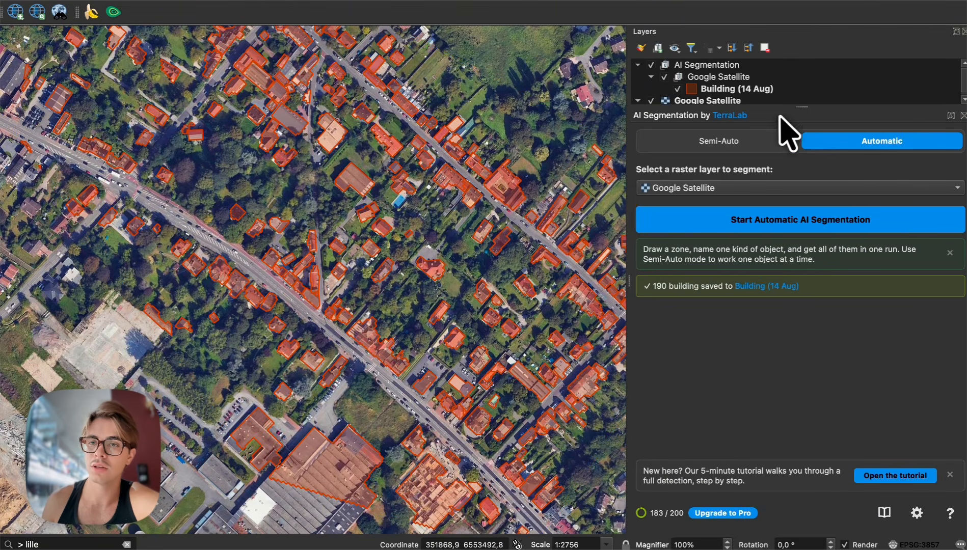
{"action": "left_click_drag", "start_coordinate": [797, 106], "coordinate": [793, 248]}
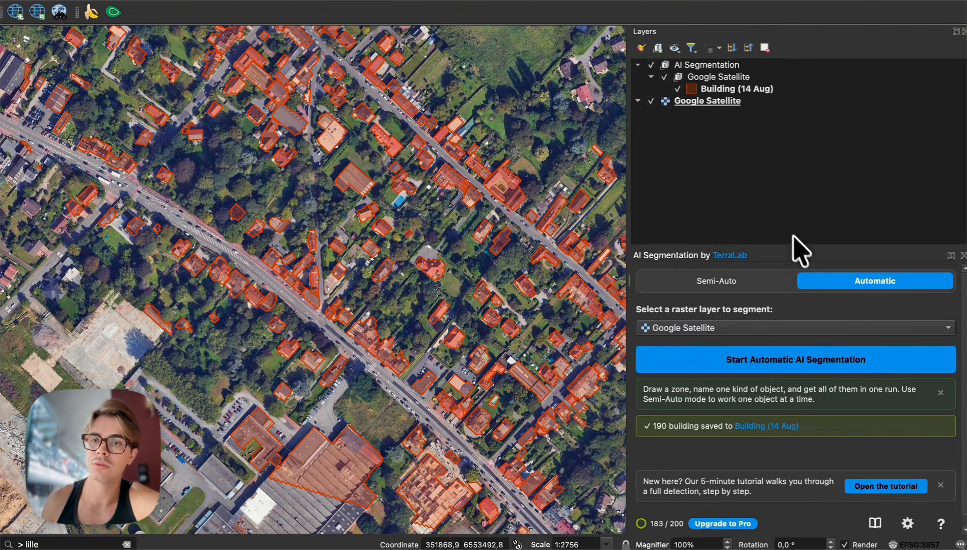
Open the attribute table of the exported Building (14 Aug) layer.
{"action": "left_click", "coordinate": [729, 89]}
{"action": "right_click", "coordinate": [732, 90]}
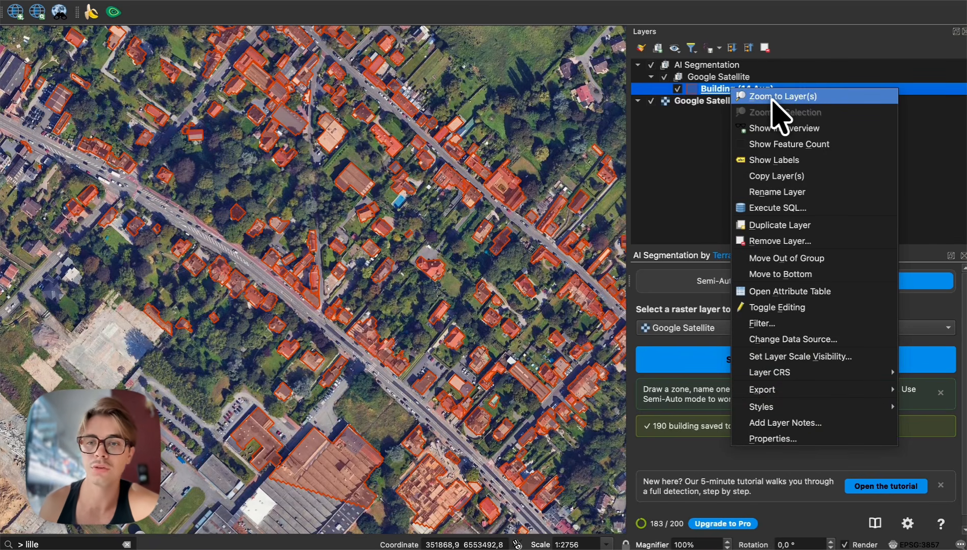
{"action": "left_click", "coordinate": [739, 90]}
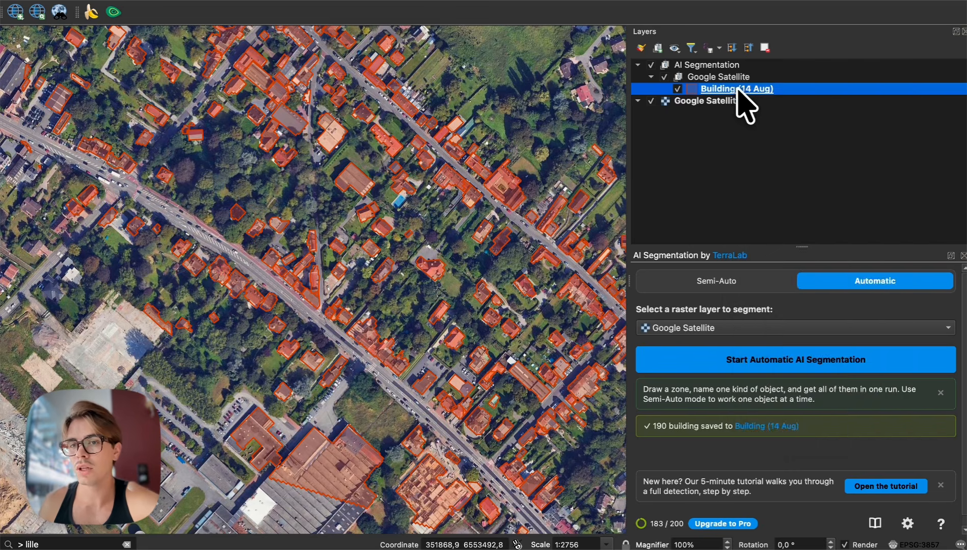
{"action": "right_click", "coordinate": [743, 90]}
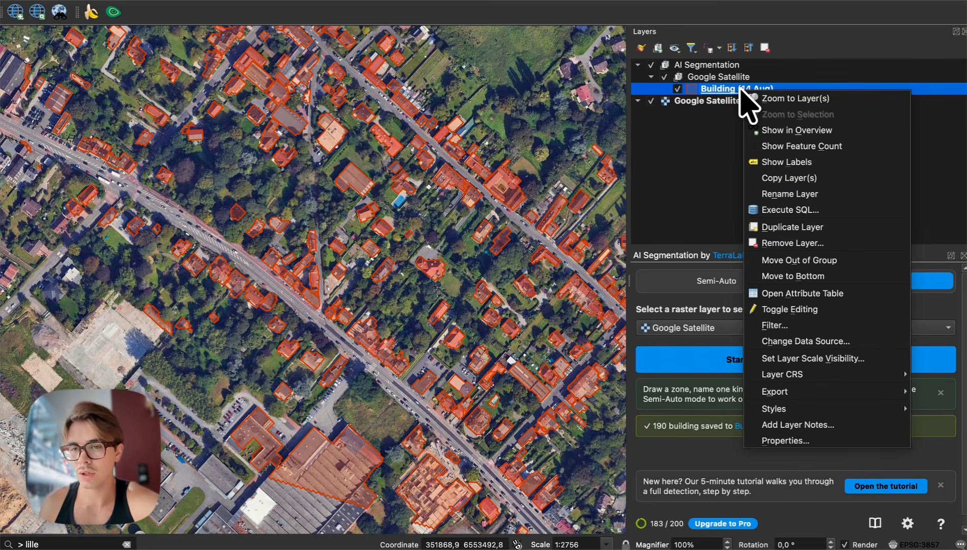
{"action": "left_click", "coordinate": [775, 301]}
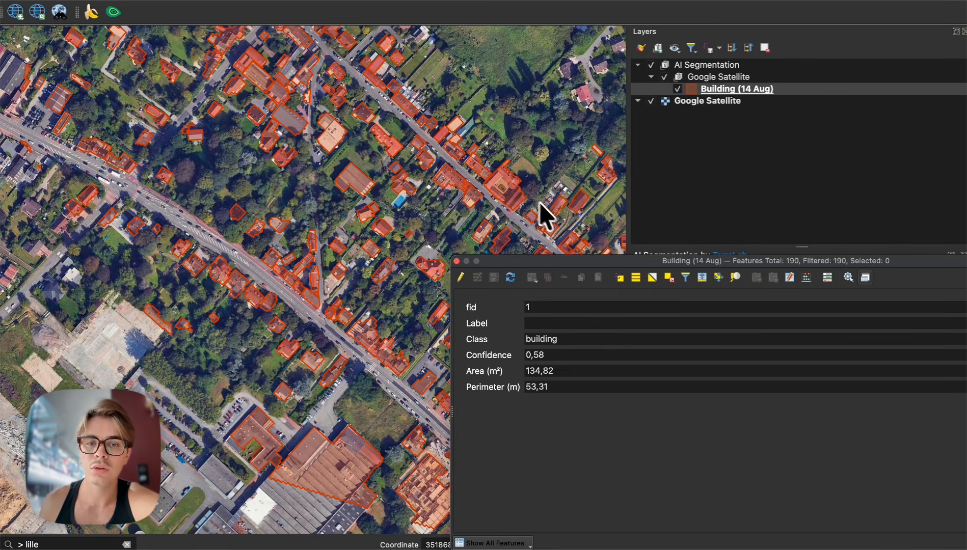
Examine the first building's class, confidence, area and perimeter beside the map, and close the attribute table.
{"action": "left_click_drag", "start_coordinate": [562, 258], "coordinate": [387, 145]}
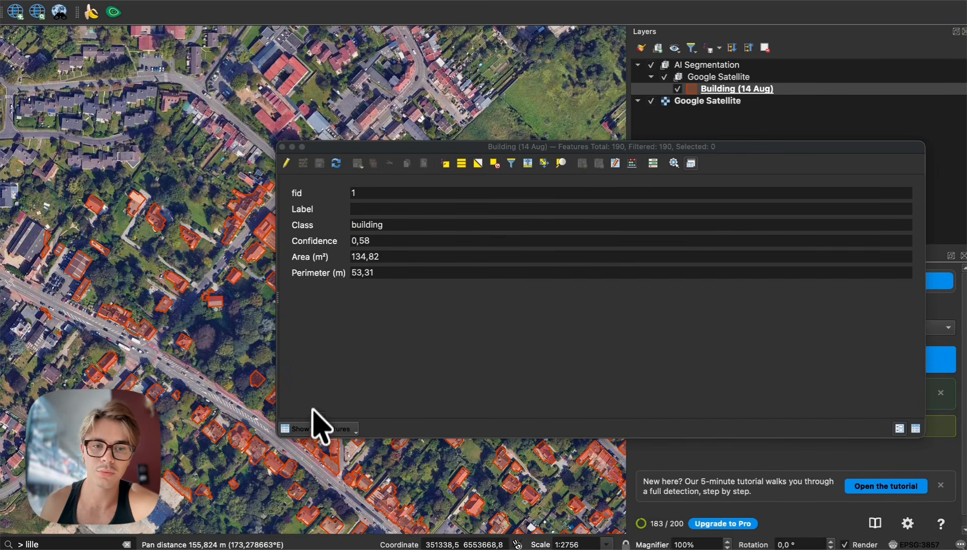
{"action": "left_click", "coordinate": [314, 428]}
{"action": "left_click", "coordinate": [322, 302]}
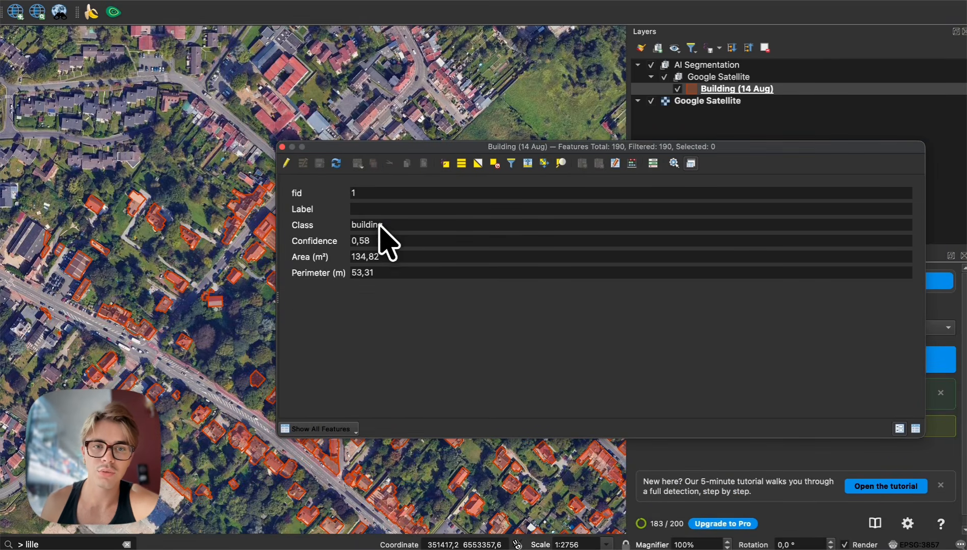
{"action": "left_click_drag", "start_coordinate": [156, 304], "coordinate": [134, 234]}
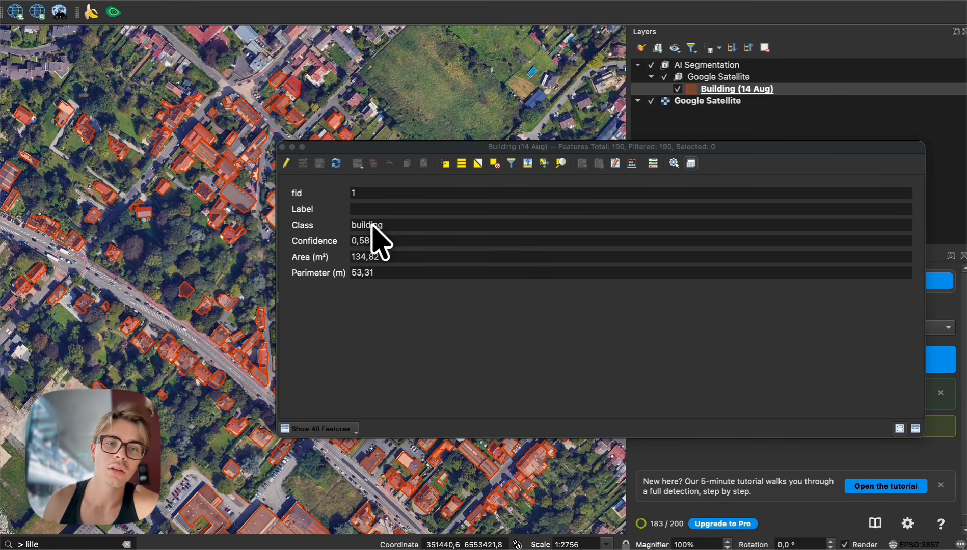
{"action": "left_click_drag", "start_coordinate": [321, 147], "coordinate": [479, 152]}
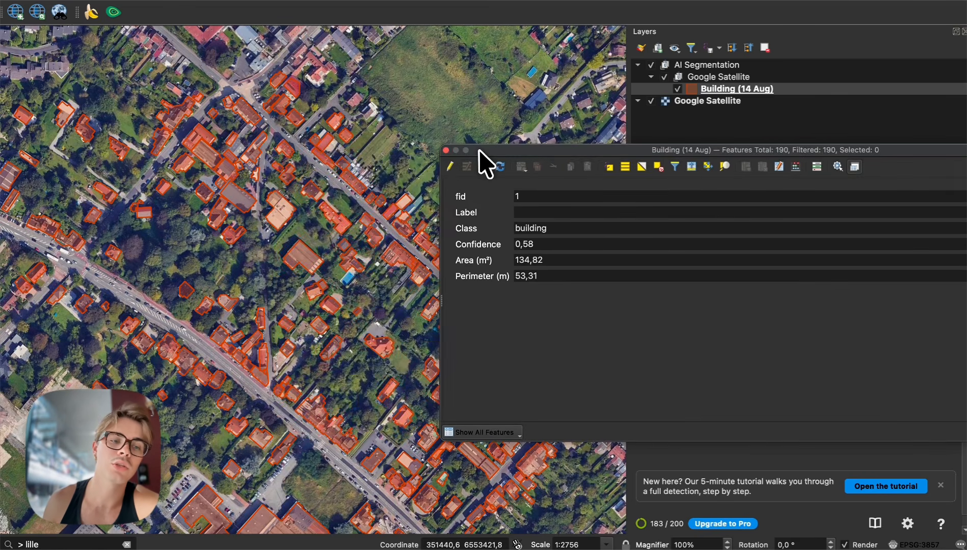
{"action": "left_click", "coordinate": [444, 151]}
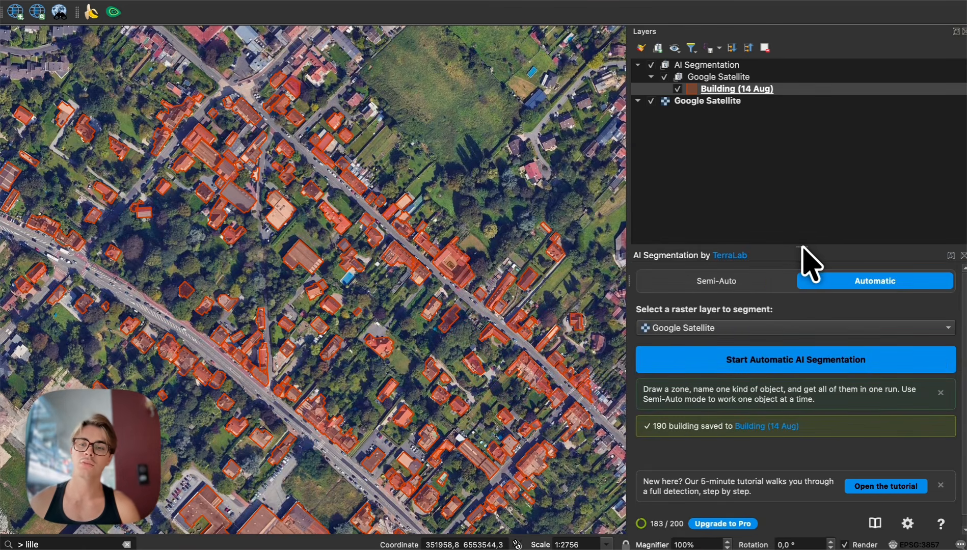
Open the online AI Segmentation tutorial and skim its sections on automatic runs and polygon correction.
{"action": "left_click_drag", "start_coordinate": [800, 247], "coordinate": [790, 133]}
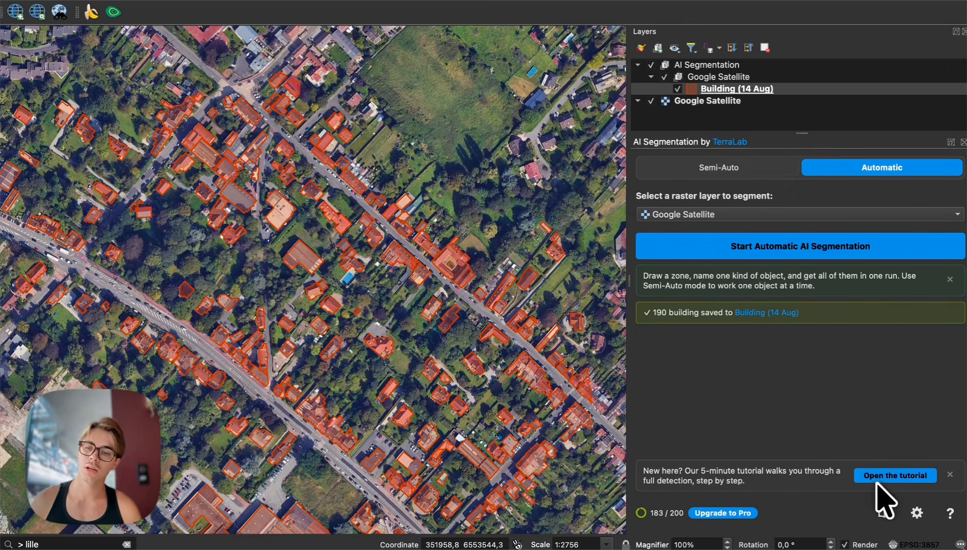
{"action": "left_click", "coordinate": [903, 479]}
{"action": "scroll", "coordinate": [529, 296], "scroll_direction": "down", "scroll_amount": 8}
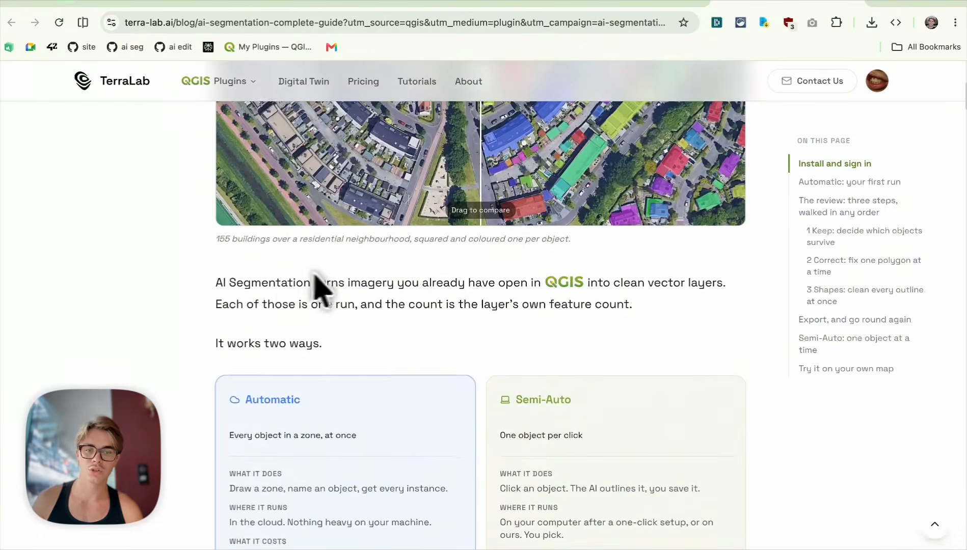
{"action": "scroll", "coordinate": [320, 288], "scroll_direction": "down", "scroll_amount": 15}
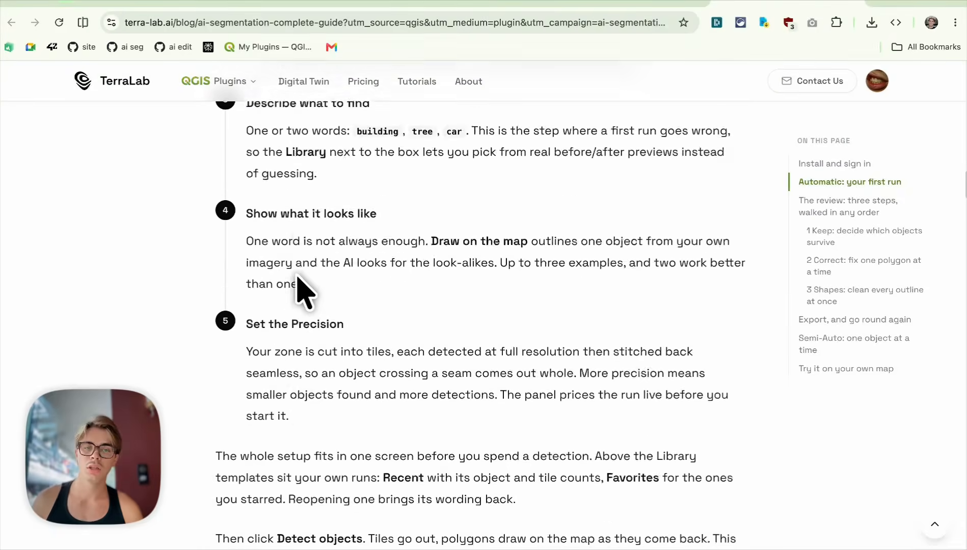
{"action": "scroll", "coordinate": [303, 290], "scroll_direction": "down", "scroll_amount": 20}
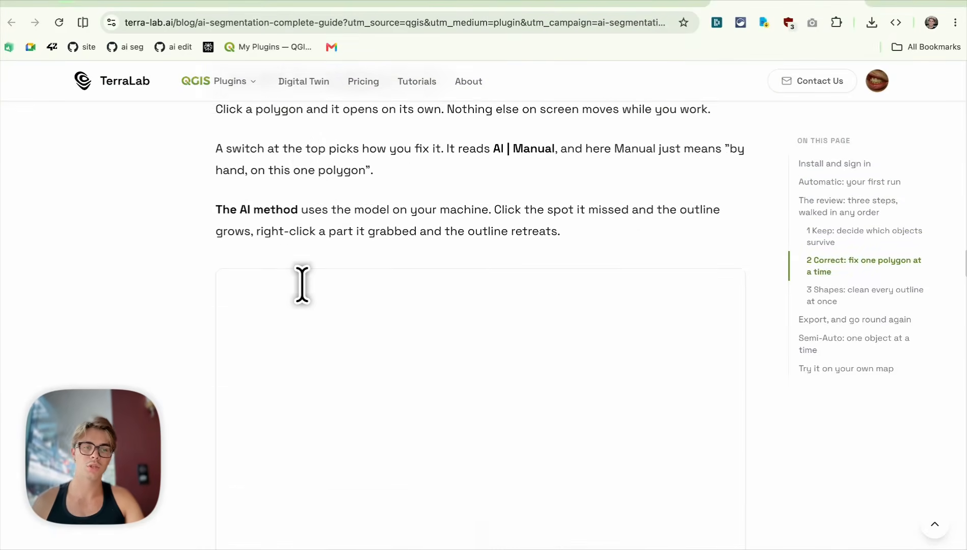
Switch back to QGIS and change the segmentation mode to Semi-Auto.
{"action": "key", "text": "super+Tab"}
{"action": "left_click", "coordinate": [706, 168]}
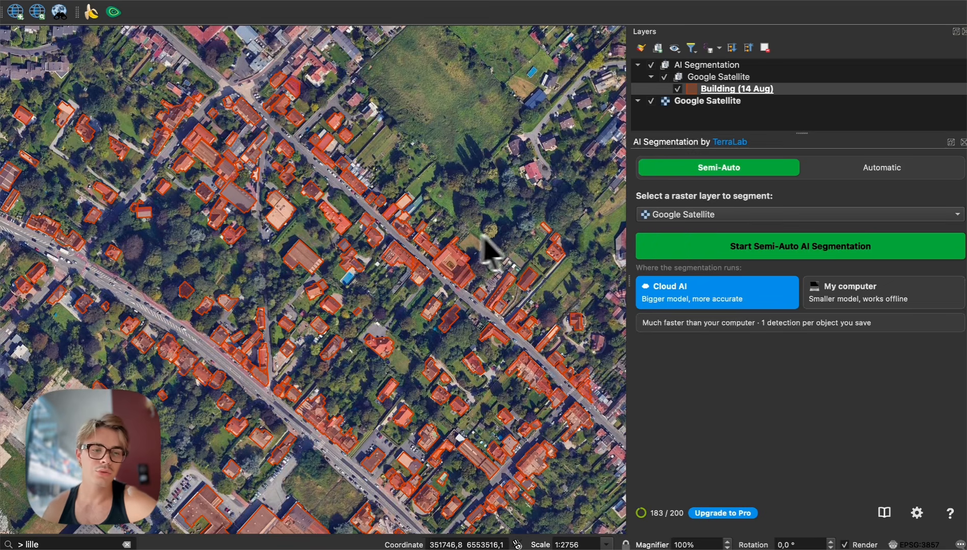
{"action": "scroll", "coordinate": [403, 252], "scroll_direction": "down", "scroll_amount": 2}
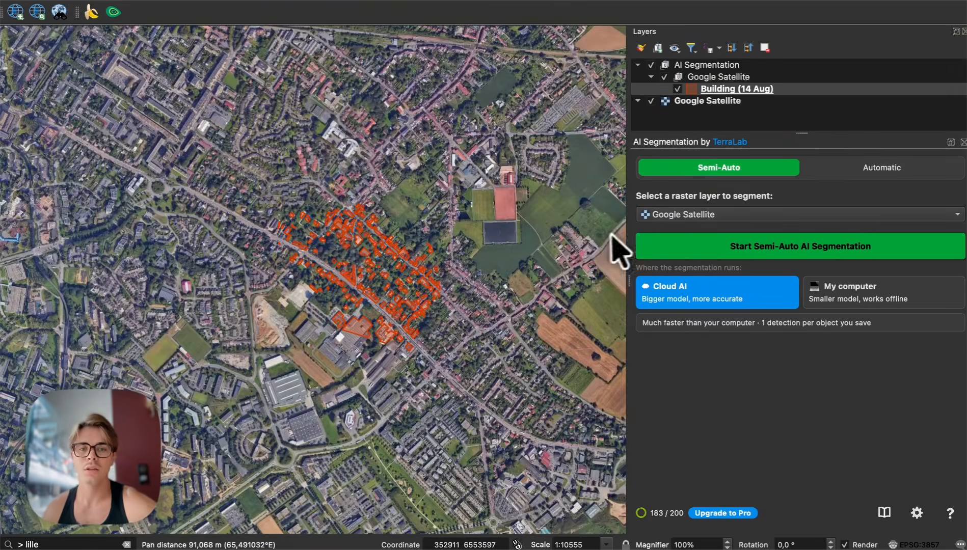
{"action": "scroll", "coordinate": [380, 260], "scroll_direction": "up", "scroll_amount": 2}
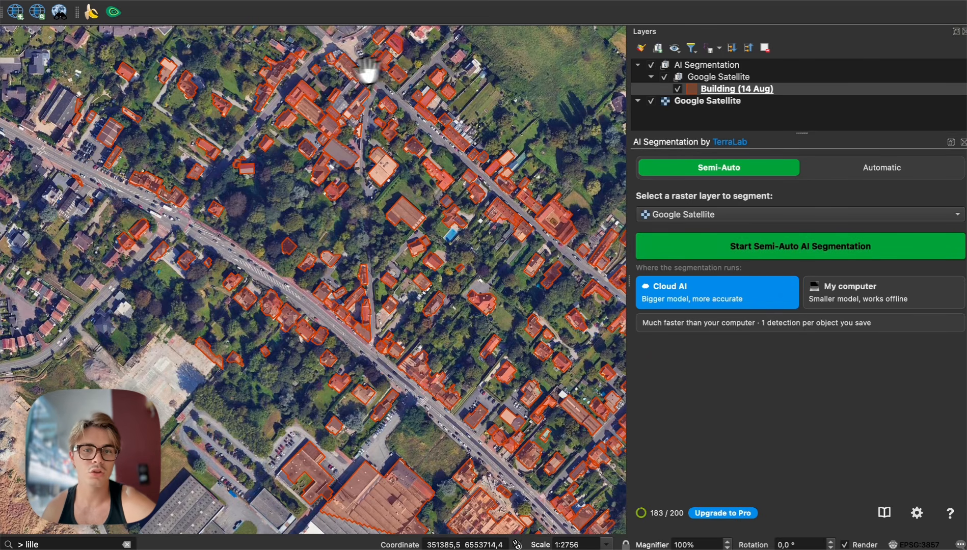
{"action": "scroll", "coordinate": [448, 199], "scroll_direction": "up", "scroll_amount": 2}
{"action": "left_click_drag", "start_coordinate": [448, 201], "coordinate": [186, 207]}
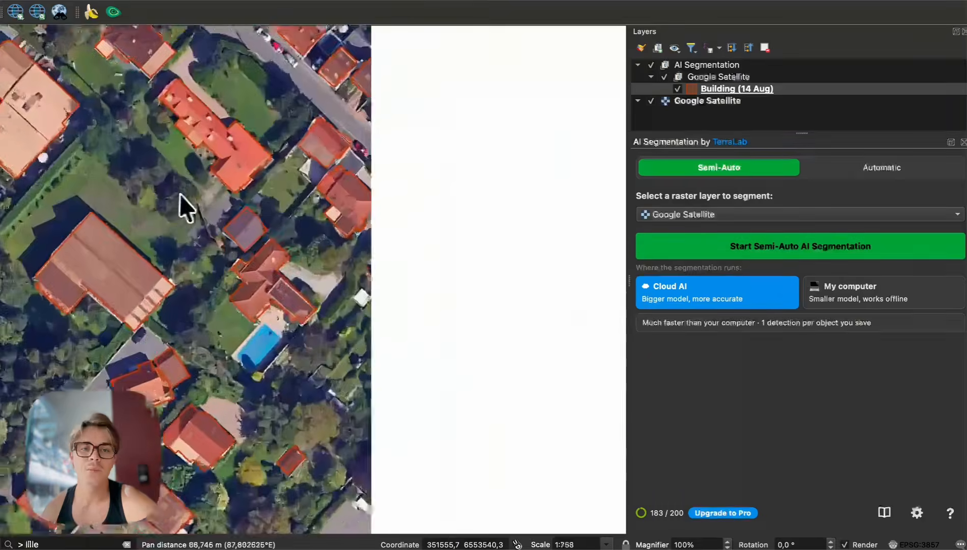
{"action": "scroll", "coordinate": [194, 201], "scroll_direction": "down", "scroll_amount": 2}
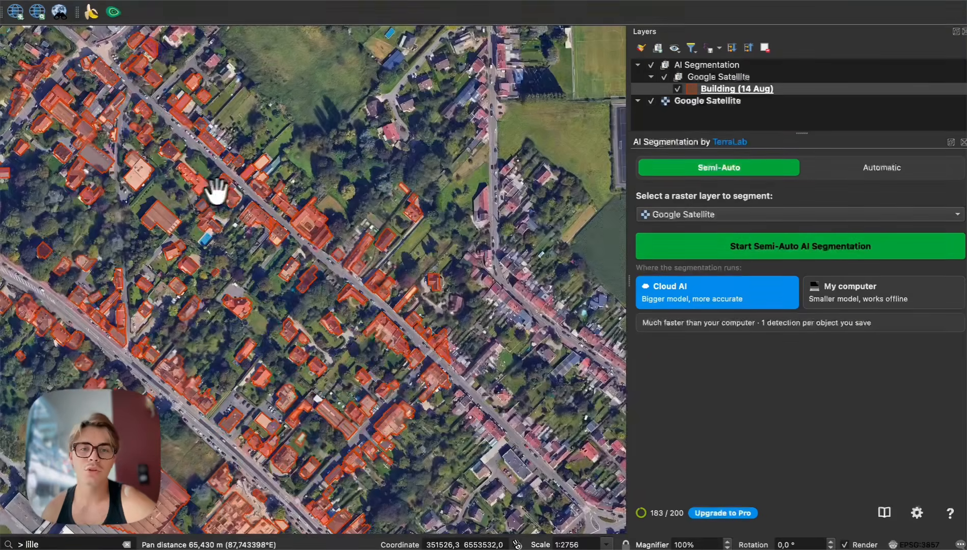
{"action": "left_click", "coordinate": [838, 245]}
{"action": "left_click_drag", "start_coordinate": [550, 162], "coordinate": [407, 224]}
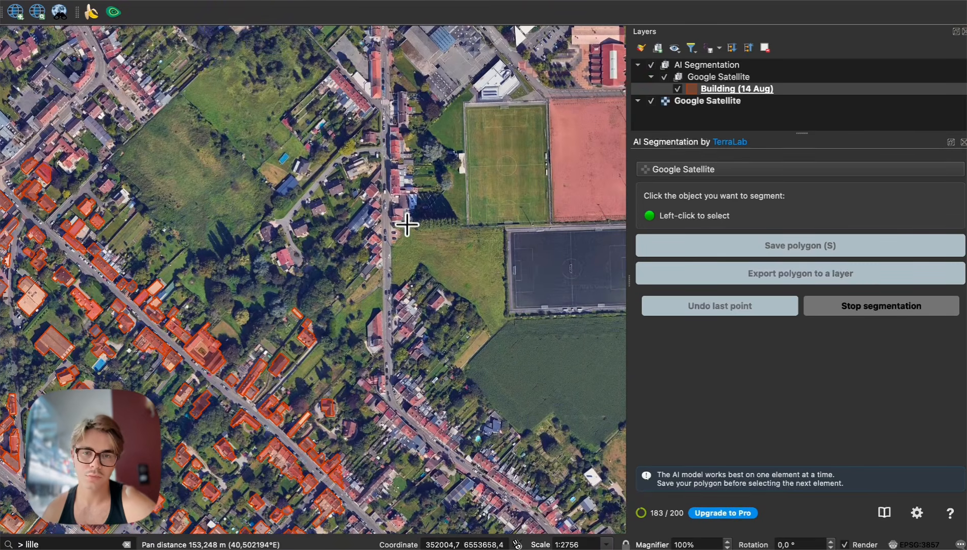
{"action": "left_click", "coordinate": [859, 306]}
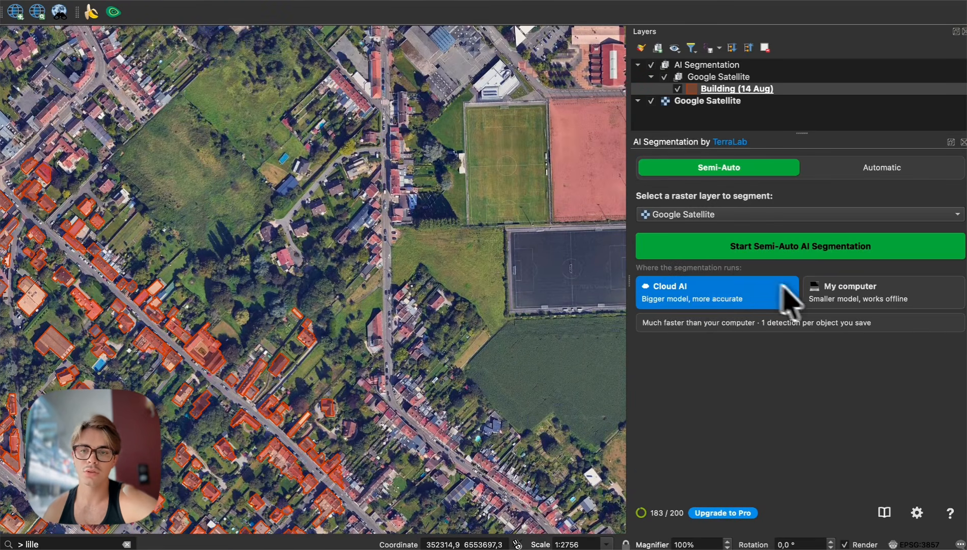
Start Semi-Auto AI Segmentation on Google Satellite with Cloud AI and segment the large tree between the row houses and the sports field.
{"action": "left_click", "coordinate": [748, 242]}
{"action": "scroll", "coordinate": [464, 201], "scroll_direction": "up", "scroll_amount": 2}
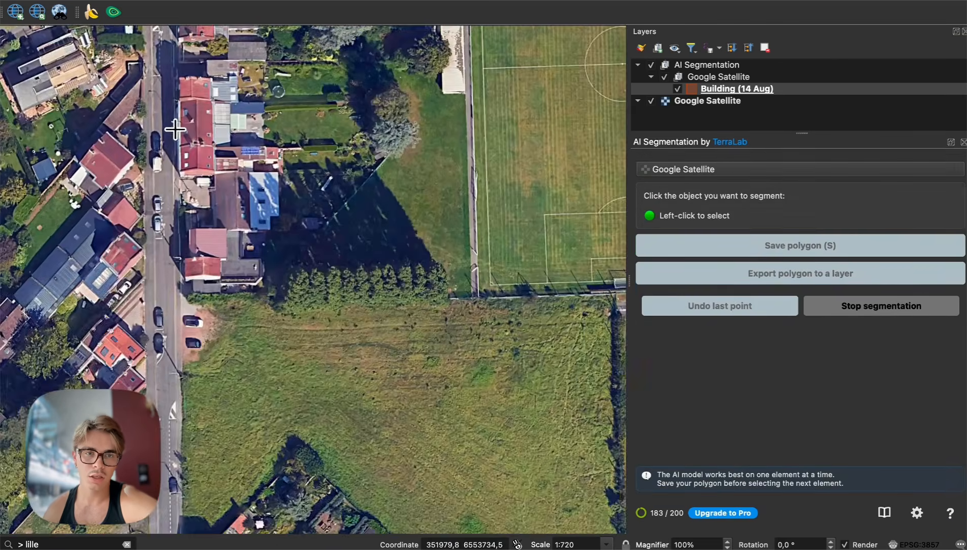
{"action": "left_click_drag", "start_coordinate": [176, 129], "coordinate": [220, 273]}
{"action": "left_click", "coordinate": [391, 152]}
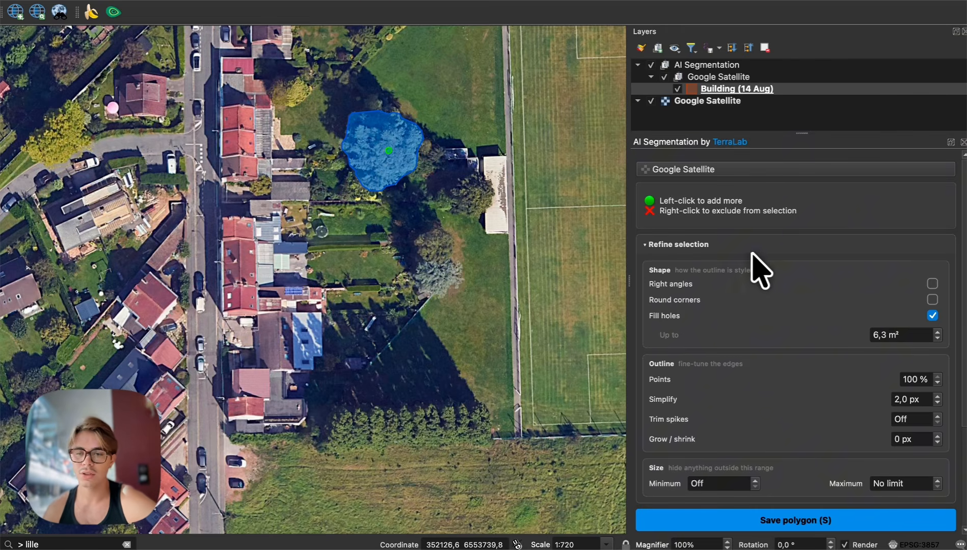
Save the large tree's polygon, and segment the round tree beside the white building as a separate saved polygon.
{"action": "scroll", "coordinate": [765, 306], "scroll_direction": "down", "scroll_amount": 2}
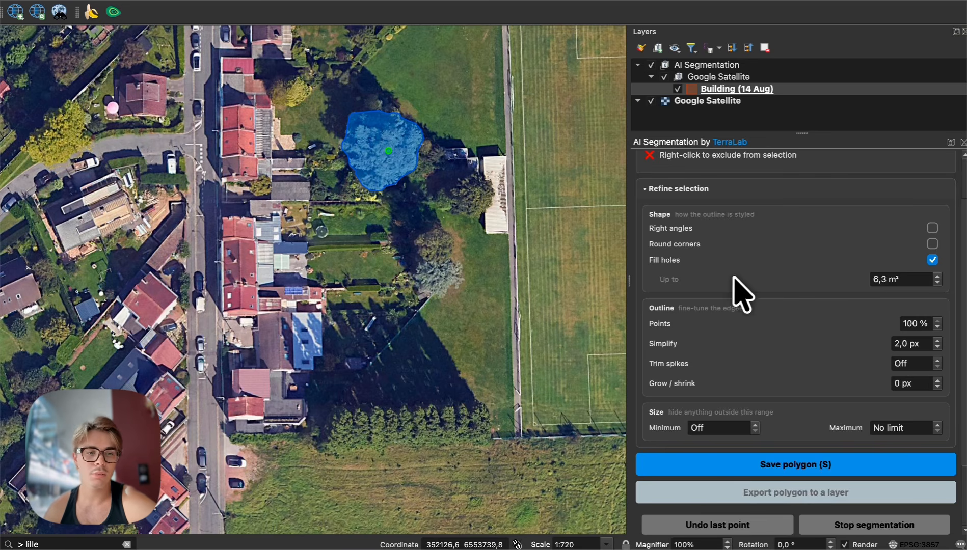
{"action": "key", "text": "s"}
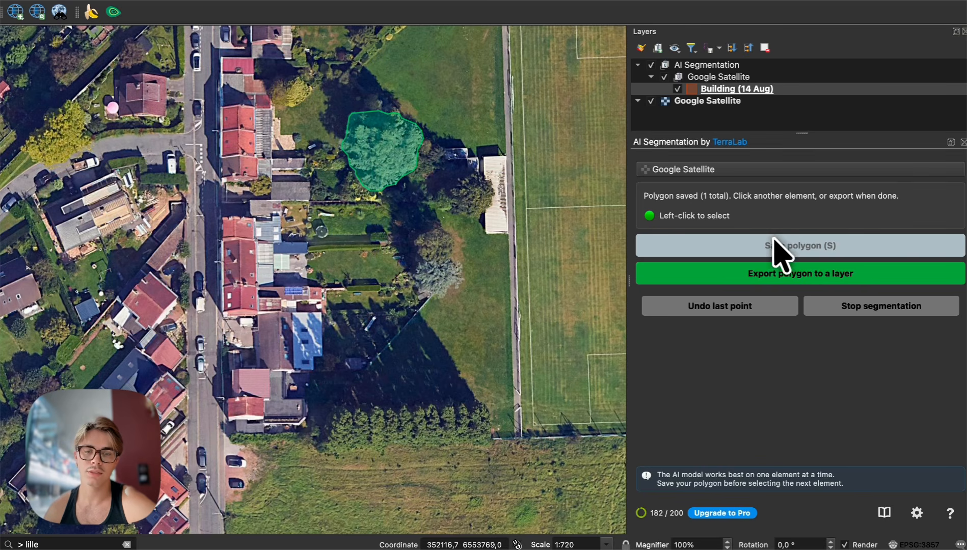
{"action": "scroll", "coordinate": [388, 252], "scroll_direction": "down", "scroll_amount": 2}
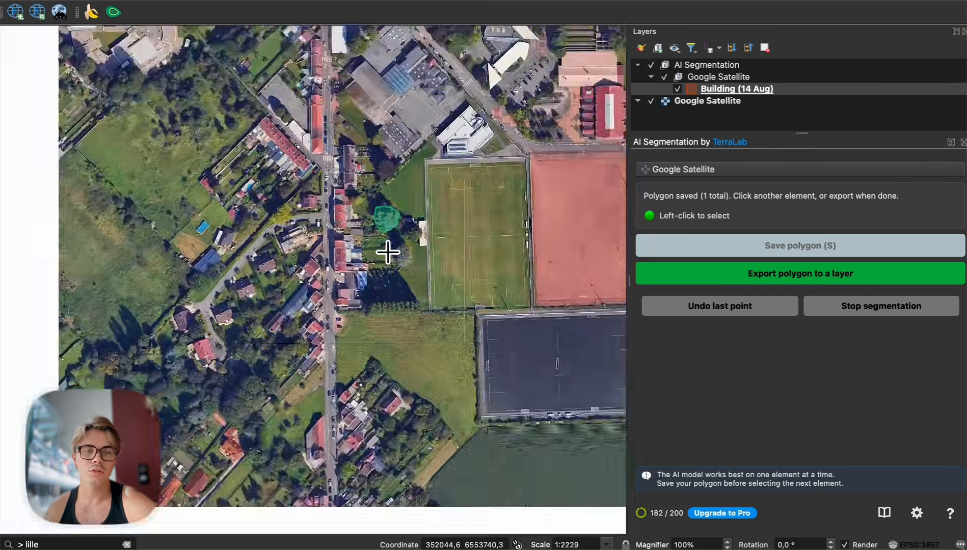
{"action": "scroll", "coordinate": [390, 244], "scroll_direction": "up", "scroll_amount": 2}
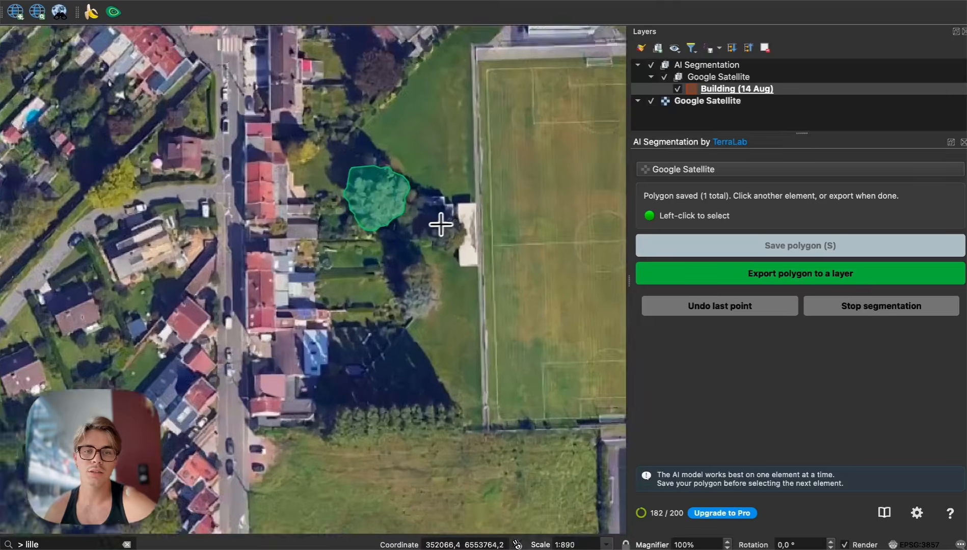
{"action": "left_click", "coordinate": [458, 220]}
{"action": "left_click", "coordinate": [420, 310]}
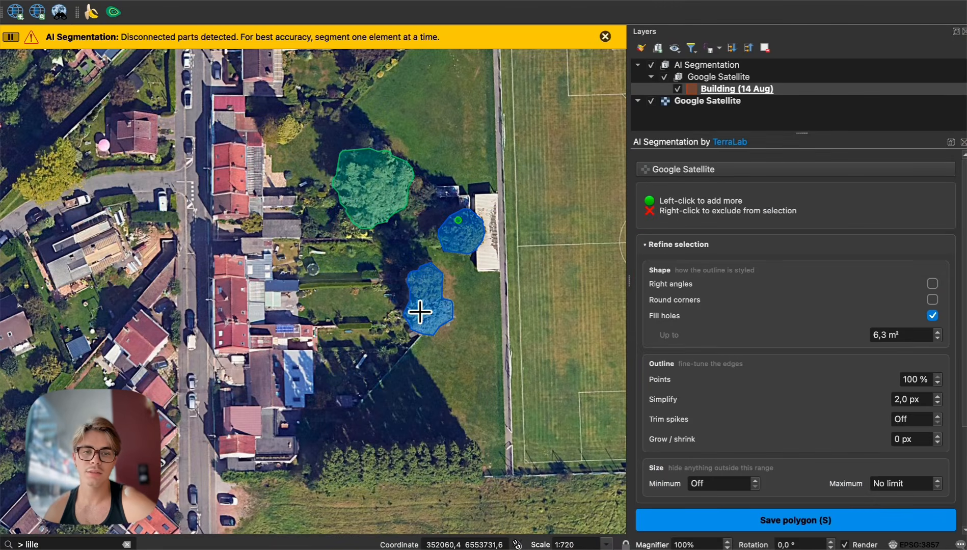
{"action": "key", "text": "ctrl+z"}
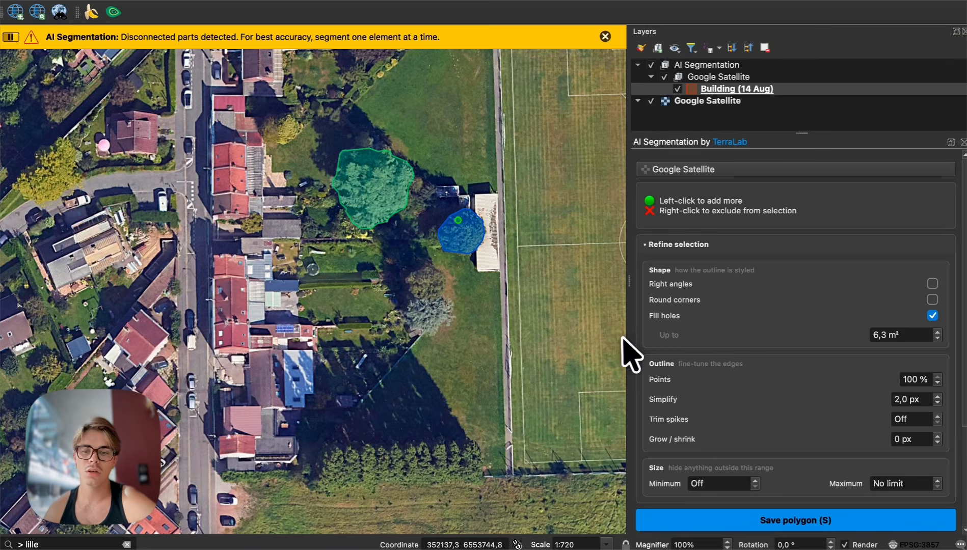
{"action": "left_click", "coordinate": [770, 524]}
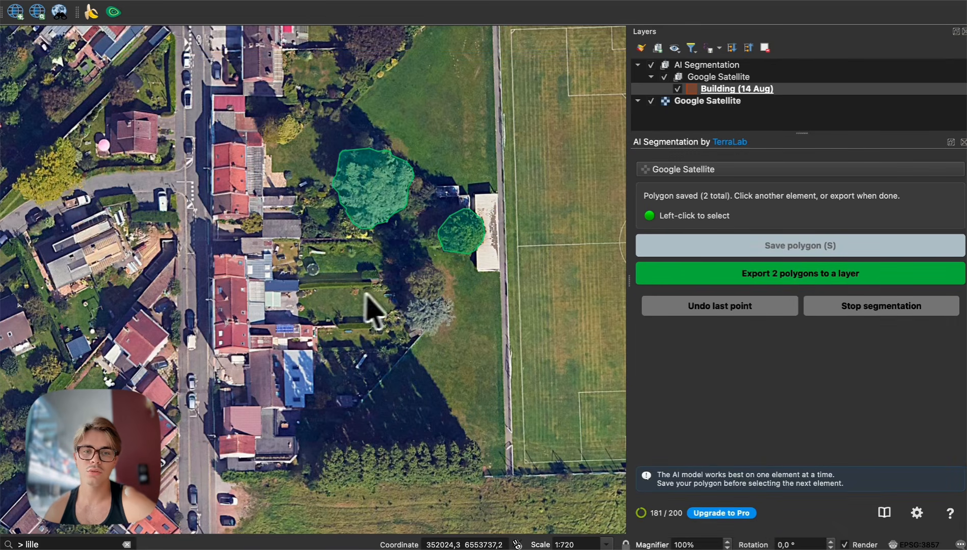
Segment the two adjoining trees south of the round tree and save each as its own polygon.
{"action": "left_click", "coordinate": [428, 315]}
{"action": "left_click", "coordinate": [718, 521]}
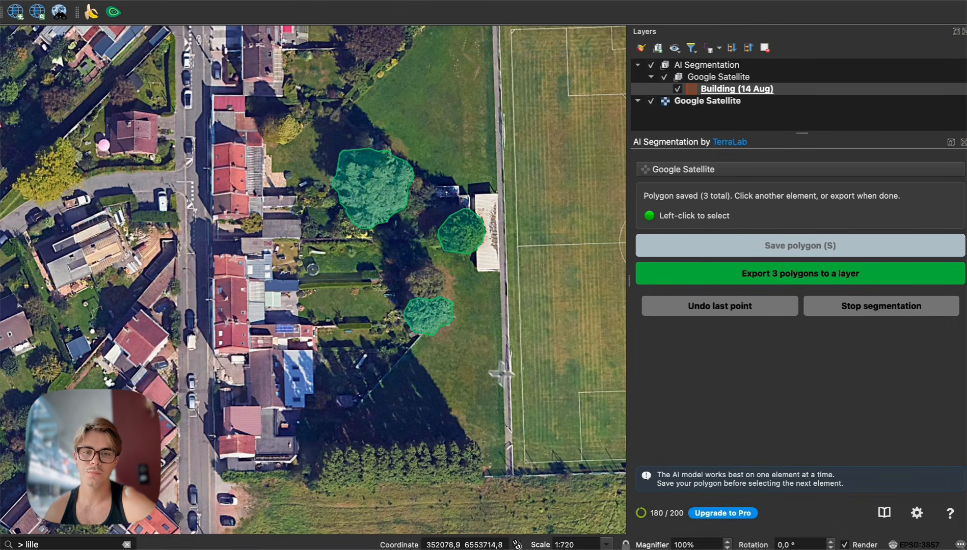
{"action": "left_click", "coordinate": [415, 276]}
{"action": "left_click", "coordinate": [739, 520]}
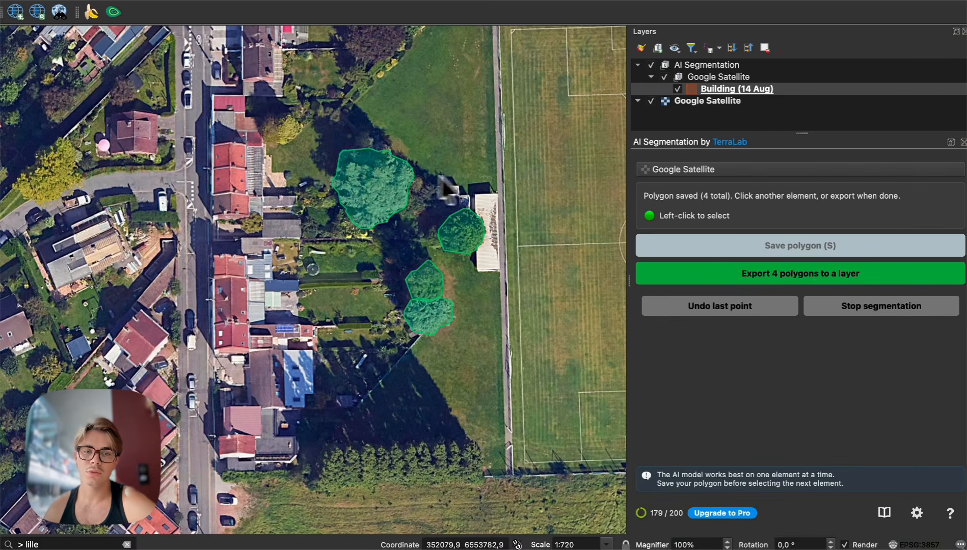
Segment the red sports field, excluding the strip at its east edge, apply right angles and save the polygon.
{"action": "left_click_drag", "start_coordinate": [495, 185], "coordinate": [189, 185]}
{"action": "scroll", "coordinate": [190, 185], "scroll_direction": "down", "scroll_amount": 2}
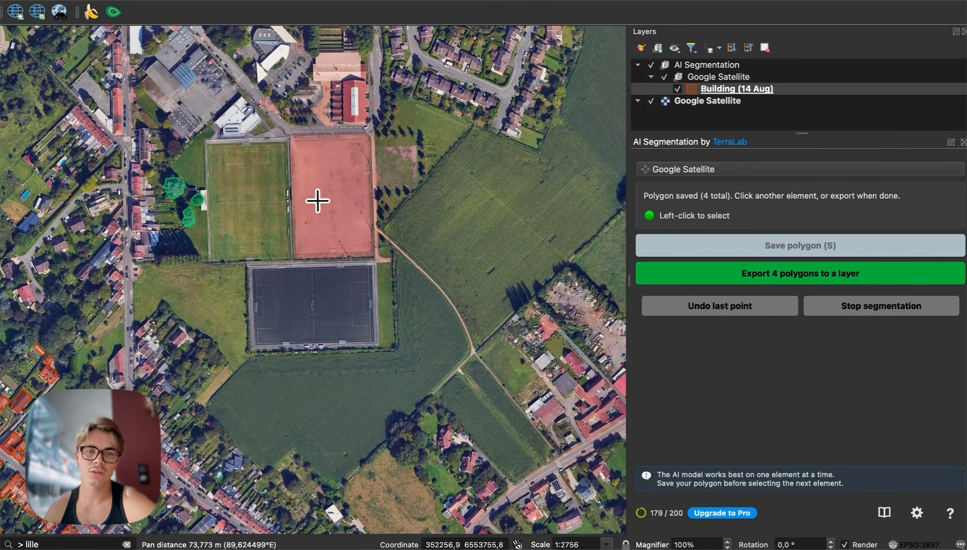
{"action": "left_click", "coordinate": [327, 172]}
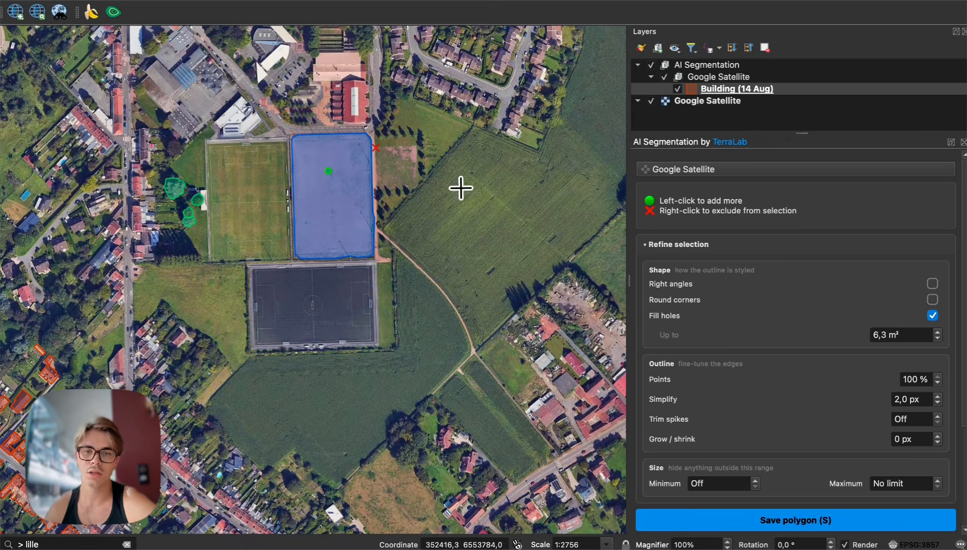
{"action": "scroll", "coordinate": [346, 191], "scroll_direction": "up", "scroll_amount": 2}
{"action": "left_click", "coordinate": [931, 283]}
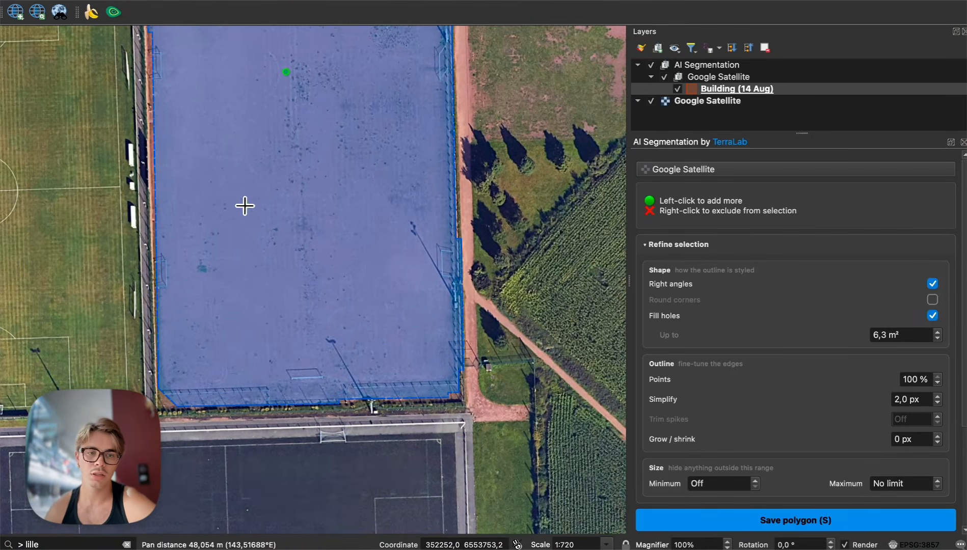
{"action": "key", "text": "s"}
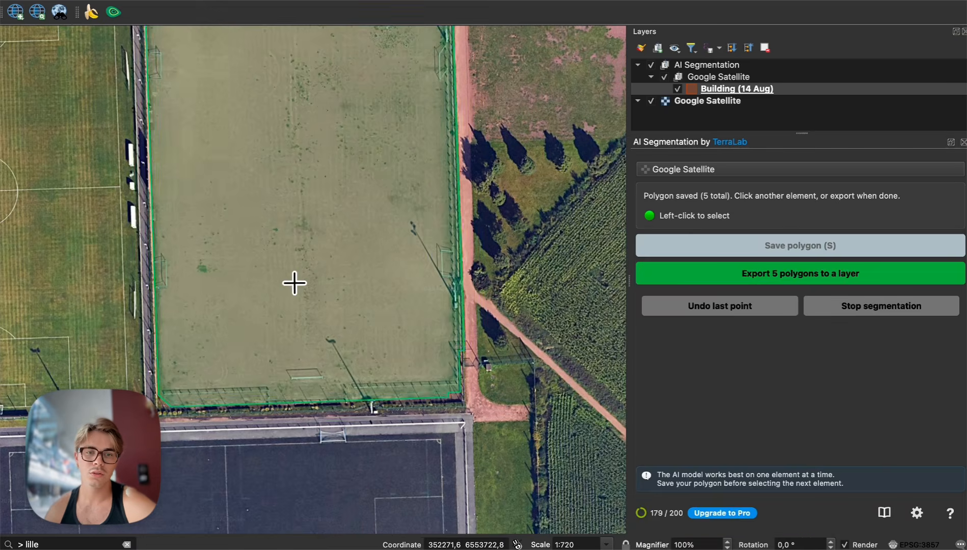
Segment the whole large green crop field east of the sports fields using three include points, and save the polygon.
{"action": "scroll", "coordinate": [292, 276], "scroll_direction": "down", "scroll_amount": 2}
{"action": "scroll", "coordinate": [292, 276], "scroll_direction": "down", "scroll_amount": 3}
{"action": "left_click_drag", "start_coordinate": [461, 251], "coordinate": [255, 336]}
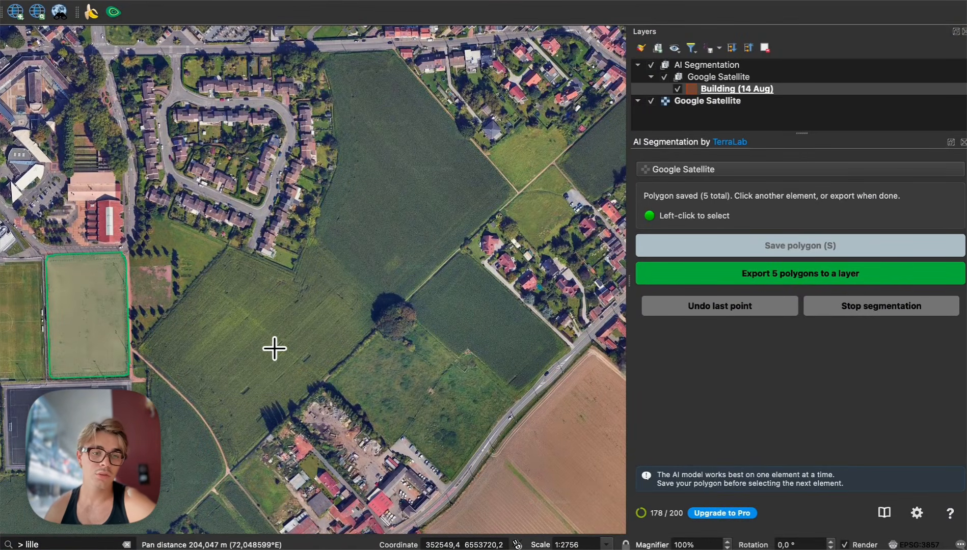
{"action": "left_click", "coordinate": [246, 306]}
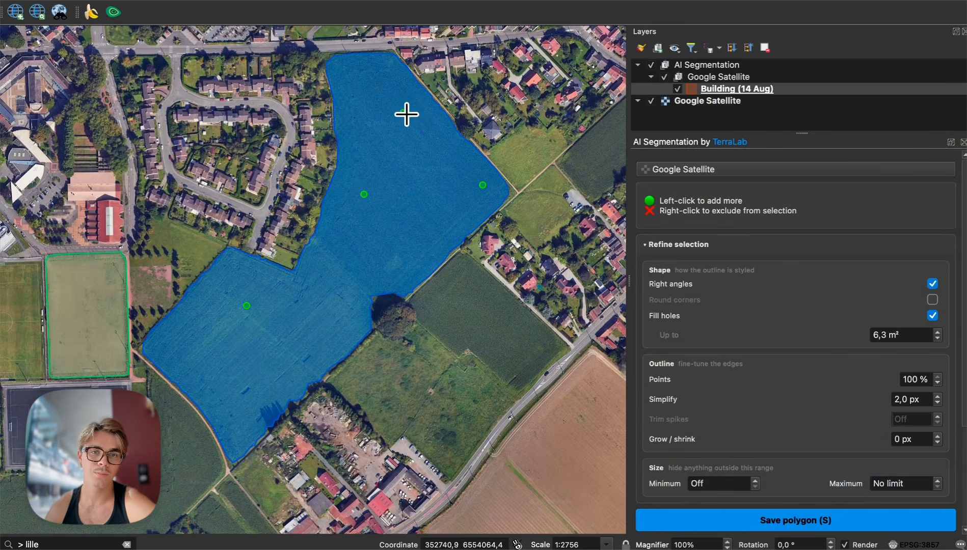
{"action": "key", "text": "s"}
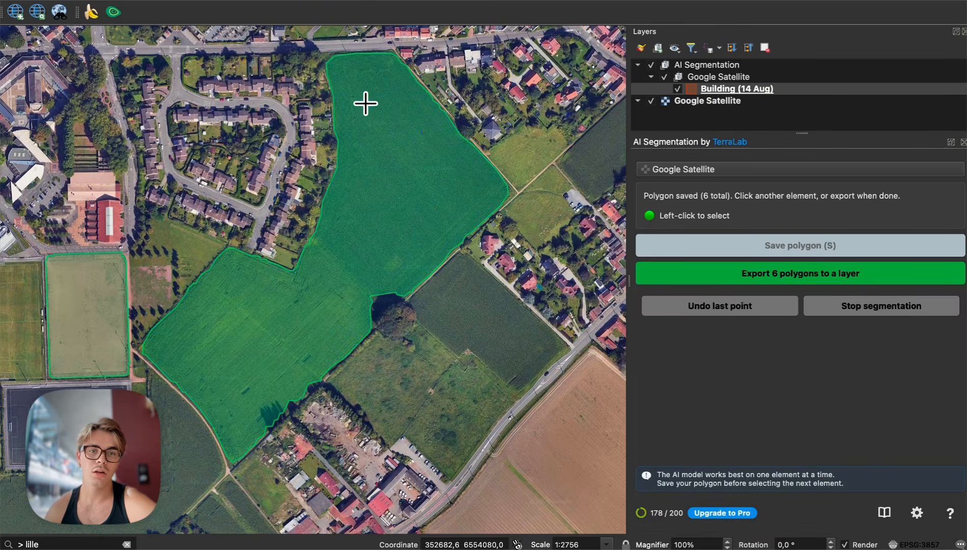
Segment the brown field directly south of the farm with the pool, and save it as a polygon.
{"action": "left_click_drag", "start_coordinate": [429, 201], "coordinate": [75, 177]}
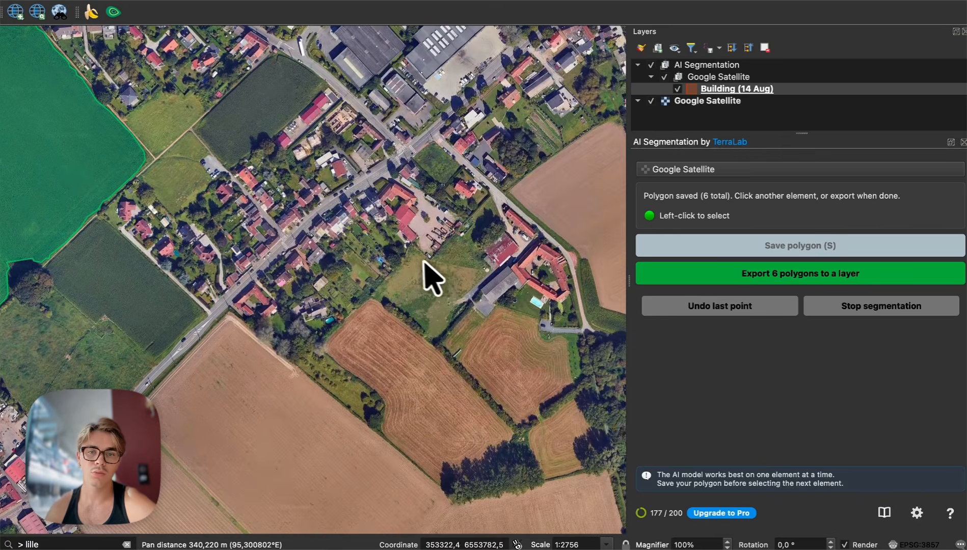
{"action": "left_click_drag", "start_coordinate": [431, 276], "coordinate": [302, 173]}
{"action": "left_click", "coordinate": [349, 237]}
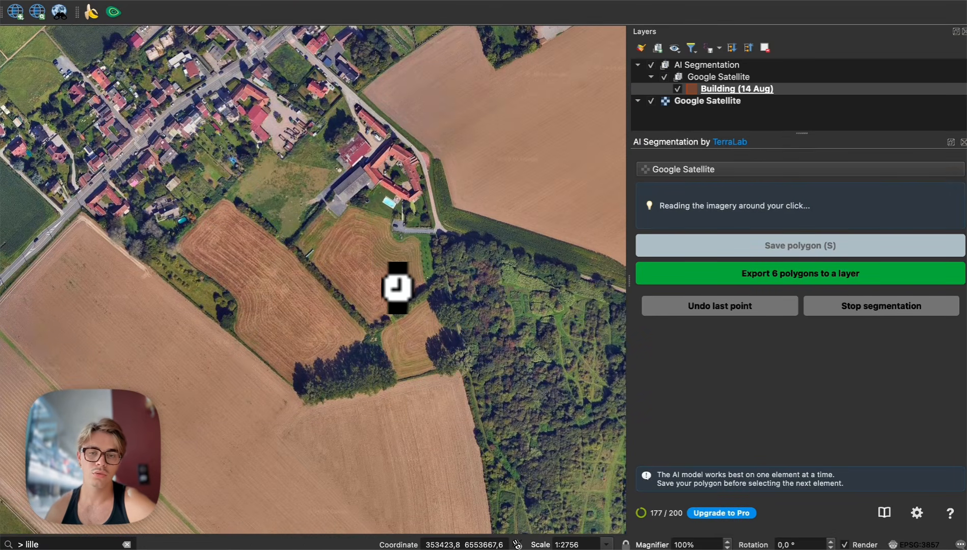
{"action": "key", "text": "s"}
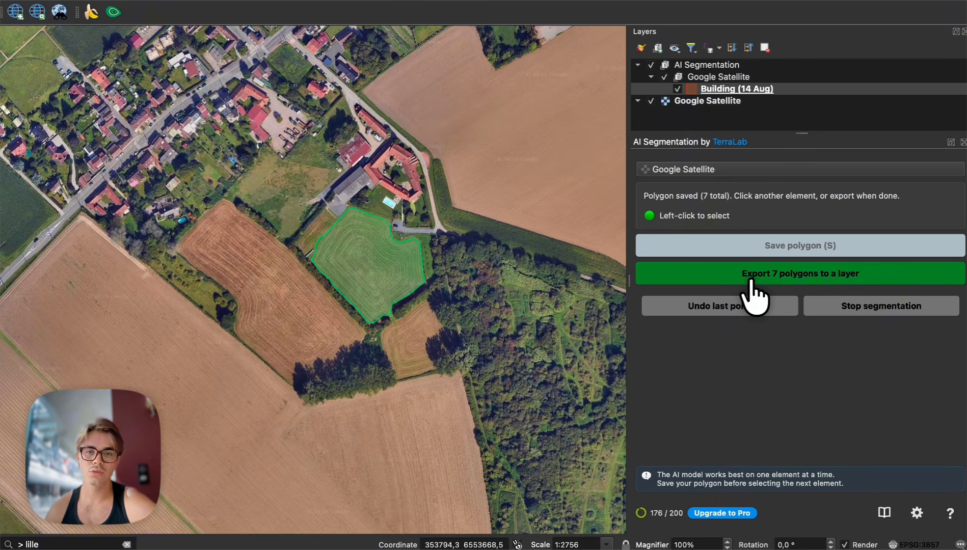
Export the 7 saved polygons to a layer, select that layer and check its polygons on the map.
{"action": "left_click", "coordinate": [754, 276]}
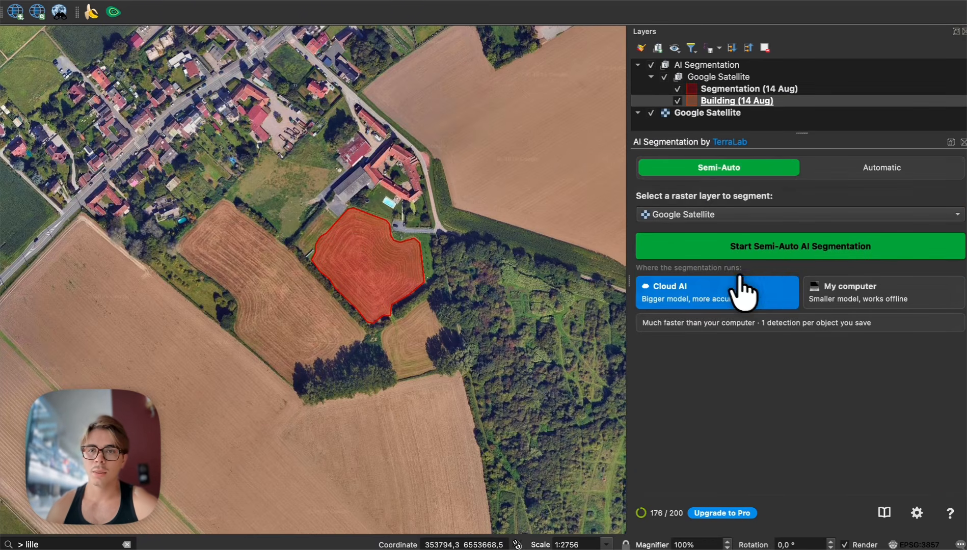
{"action": "left_click", "coordinate": [733, 90]}
{"action": "left_click_drag", "start_coordinate": [171, 198], "coordinate": [395, 328]}
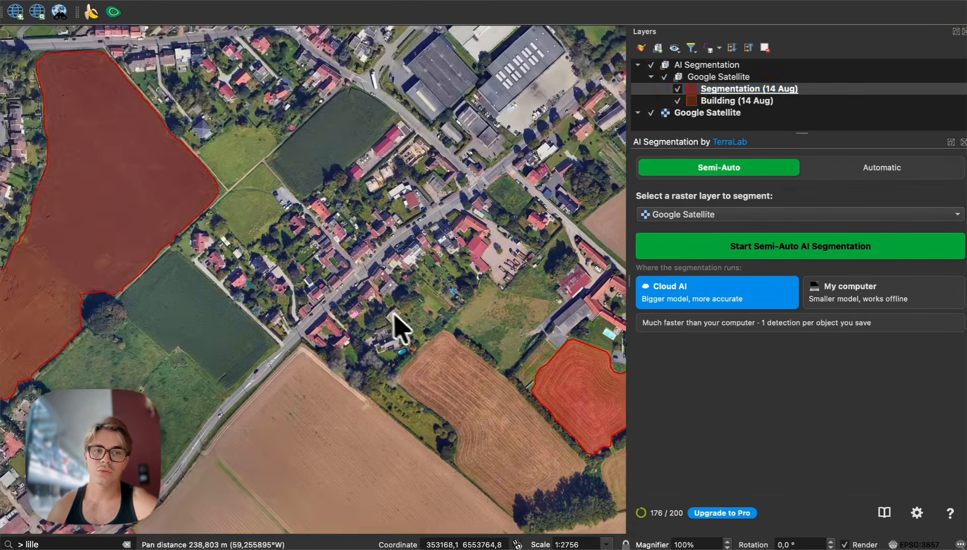
Examine how the Segmentation and Building layers are organised under the Google Satellite and AI Segmentation groups.
{"action": "left_click", "coordinate": [753, 87]}
{"action": "left_click", "coordinate": [729, 99]}
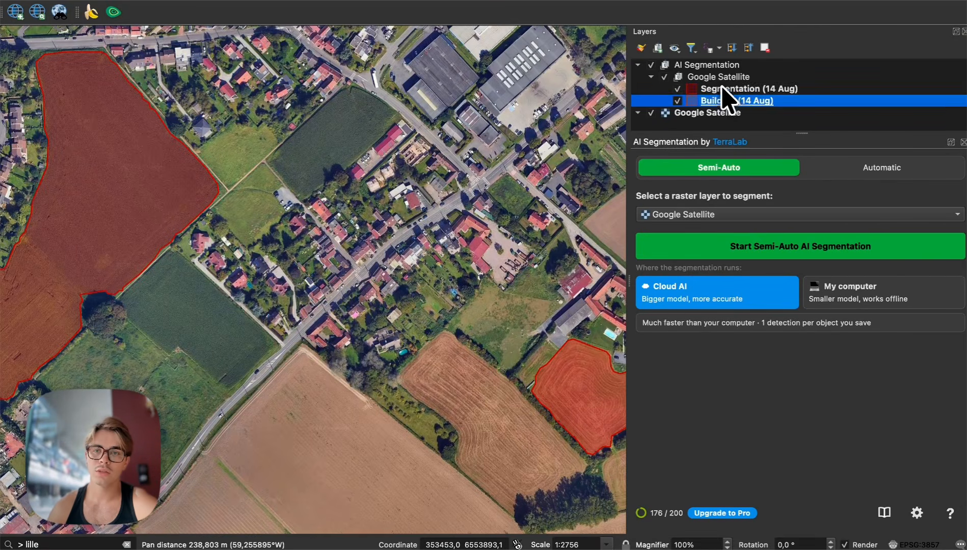
{"action": "left_click", "coordinate": [734, 90]}
{"action": "left_click", "coordinate": [723, 100]}
{"action": "left_click", "coordinate": [716, 91]}
{"action": "left_click", "coordinate": [718, 100]}
{"action": "left_click", "coordinate": [688, 89]}
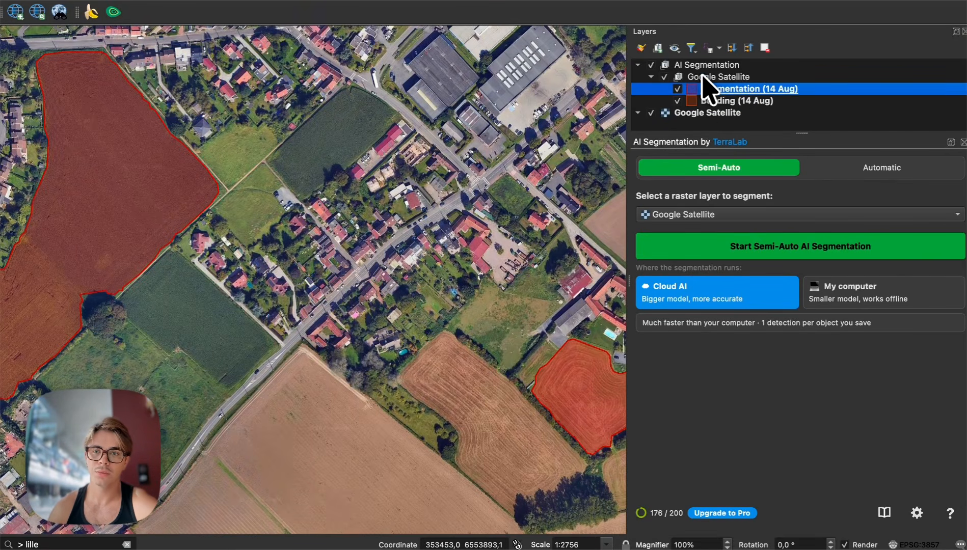
{"action": "left_click", "coordinate": [694, 77]}
{"action": "left_click", "coordinate": [713, 65]}
{"action": "left_click", "coordinate": [714, 76]}
{"action": "left_click", "coordinate": [712, 65]}
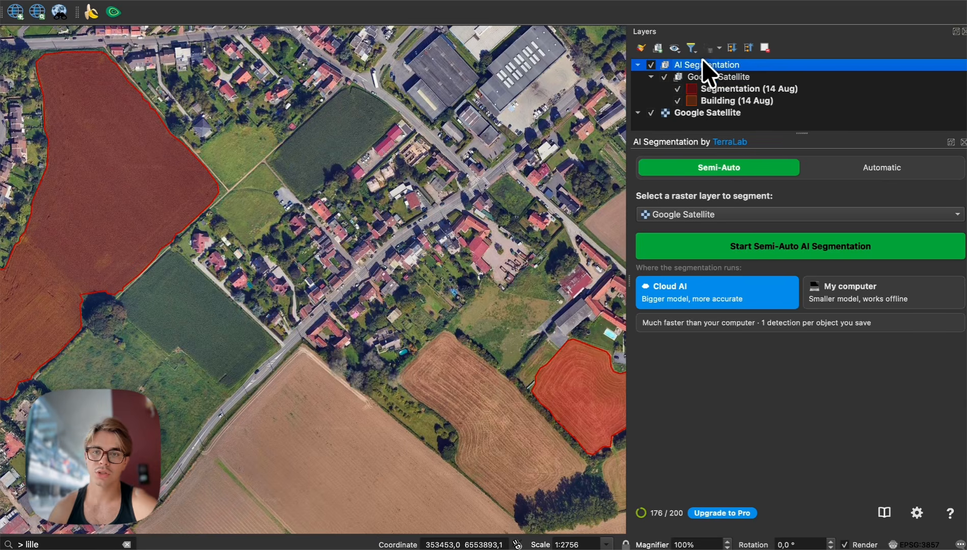
Check the offline AI's installation requirements for running segmentation on My computer, and dismiss the installer without installing.
{"action": "left_click", "coordinate": [868, 313]}
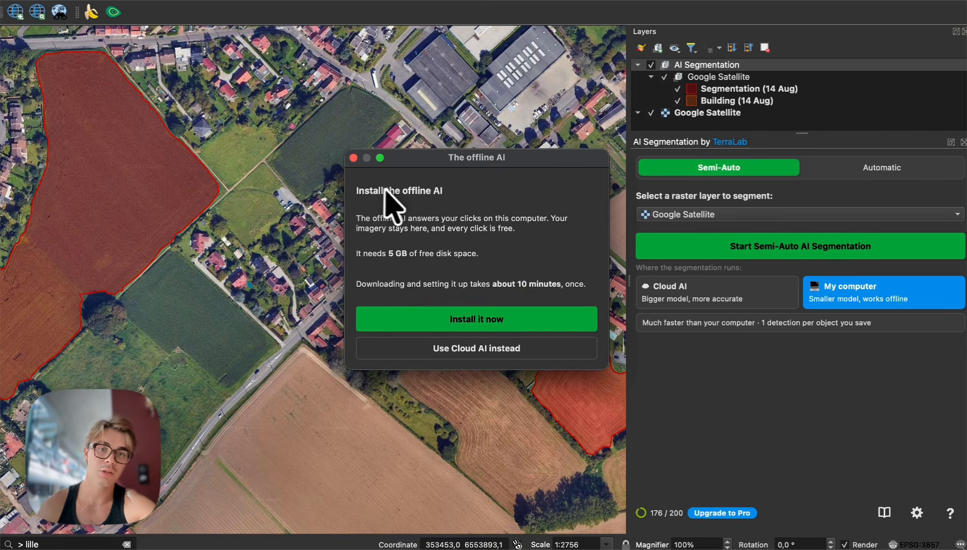
{"action": "left_click", "coordinate": [354, 158]}
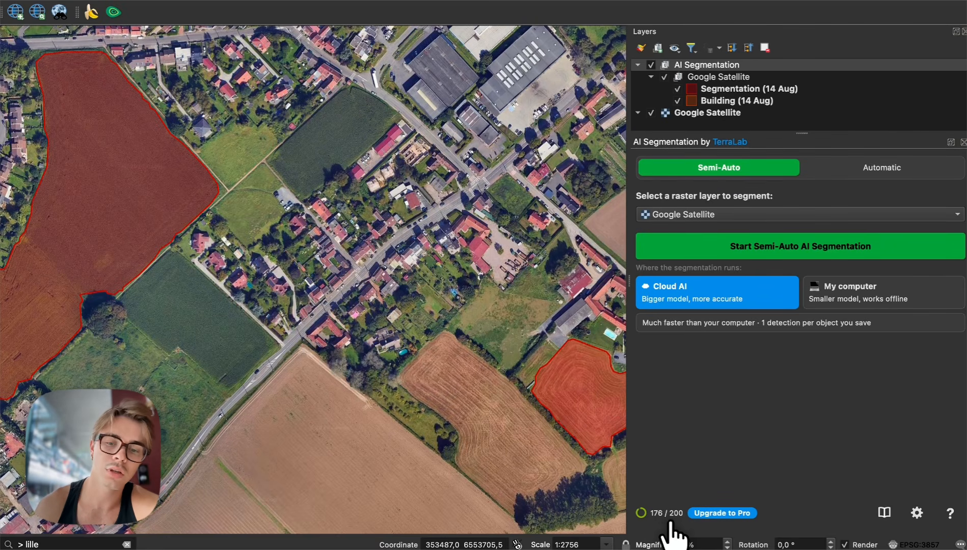
Check the remaining detection credits, and open the online dashboard to read the Pro plan's monthly detection allowance.
{"action": "mouse_move", "coordinate": [677, 522]}
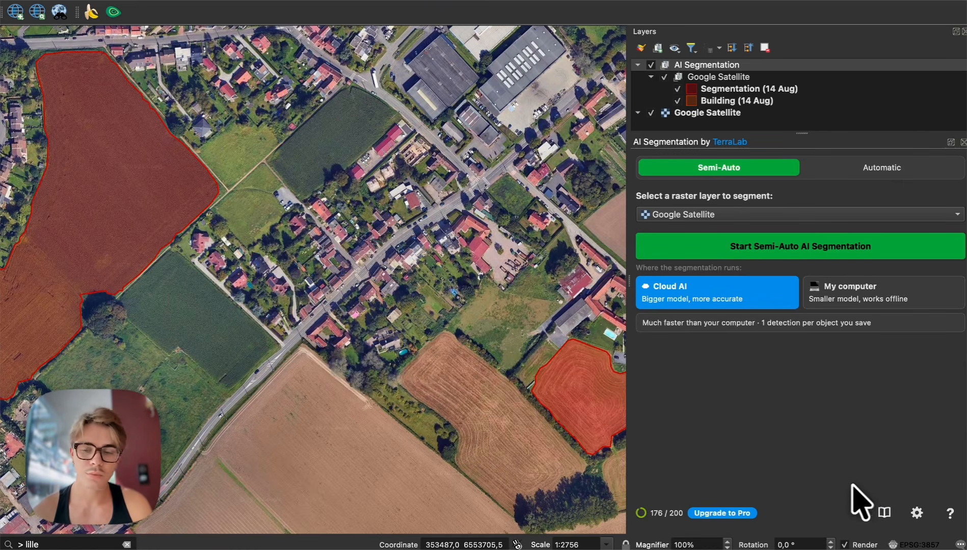
{"action": "left_click", "coordinate": [723, 513]}
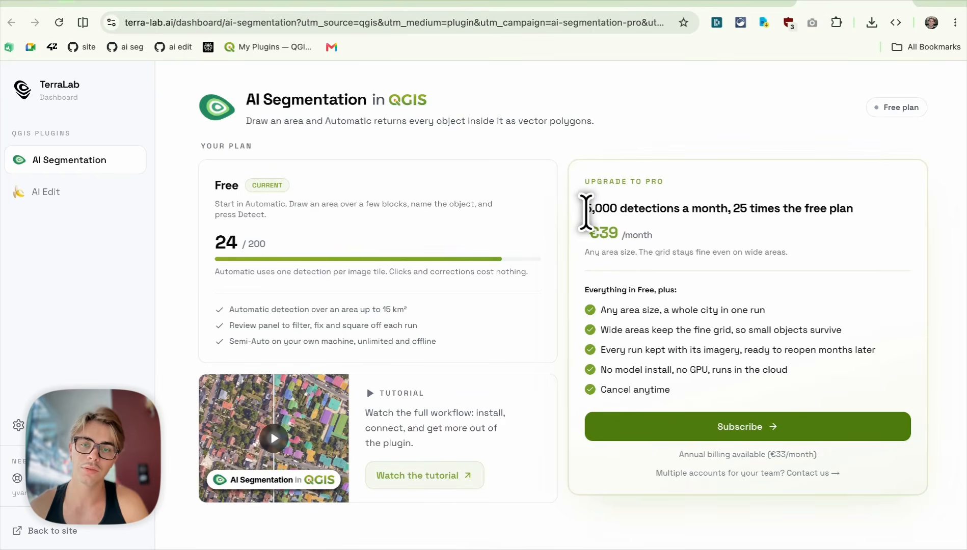
{"action": "left_click_drag", "start_coordinate": [585, 209], "coordinate": [617, 208]}
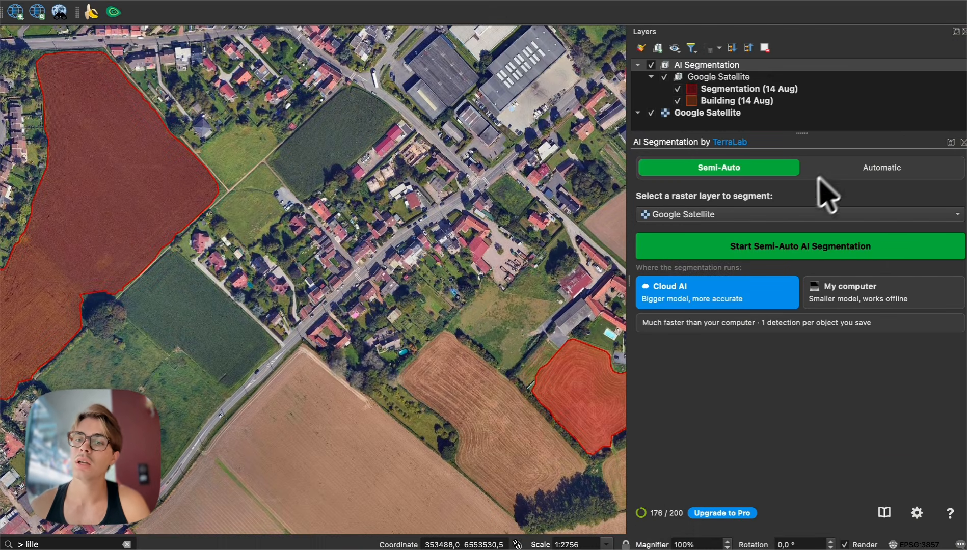
Segment the red-roofed building beside the village parking yard in Semi-Auto mode, save the polygon and export it to a layer.
{"action": "left_click", "coordinate": [853, 165]}
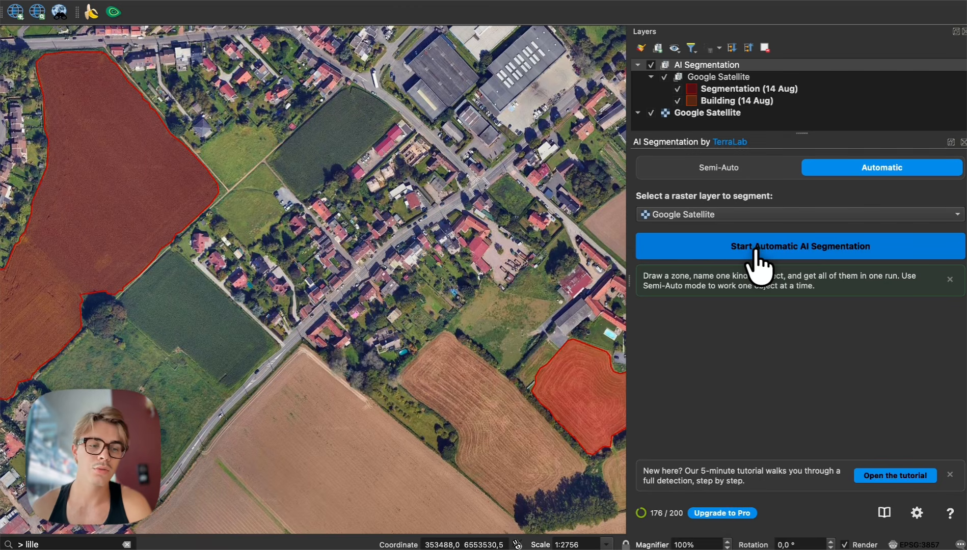
{"action": "left_click", "coordinate": [703, 173]}
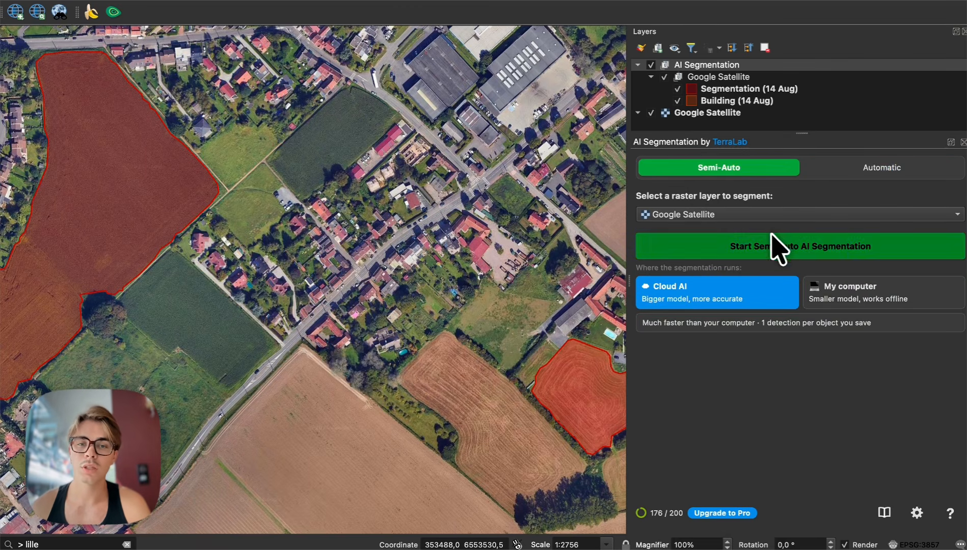
{"action": "left_click", "coordinate": [773, 245]}
{"action": "left_click", "coordinate": [481, 250]}
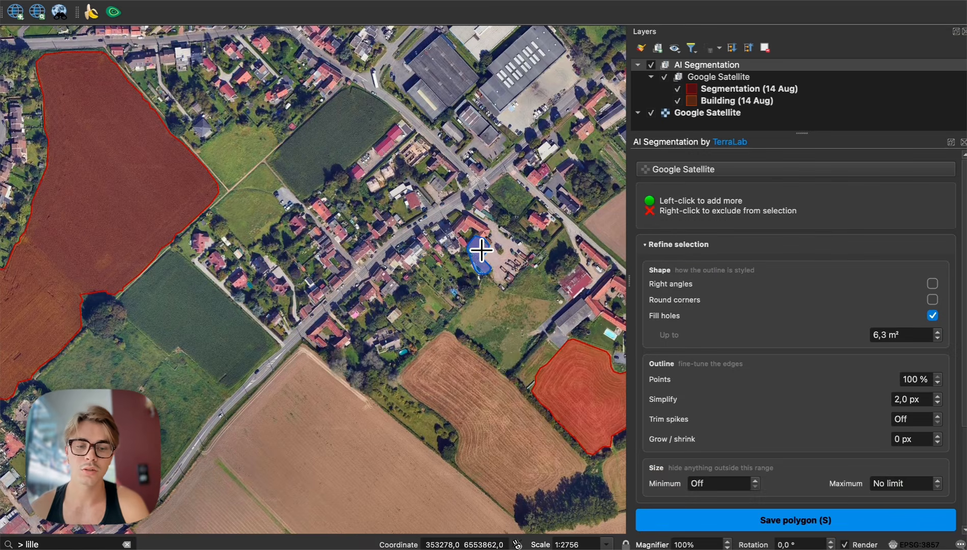
{"action": "key", "text": "s"}
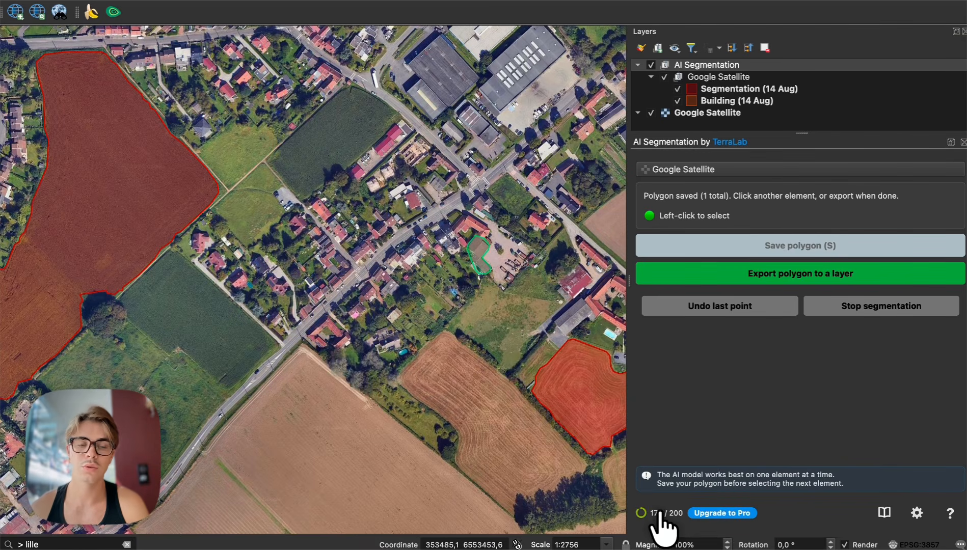
{"action": "left_click", "coordinate": [693, 277]}
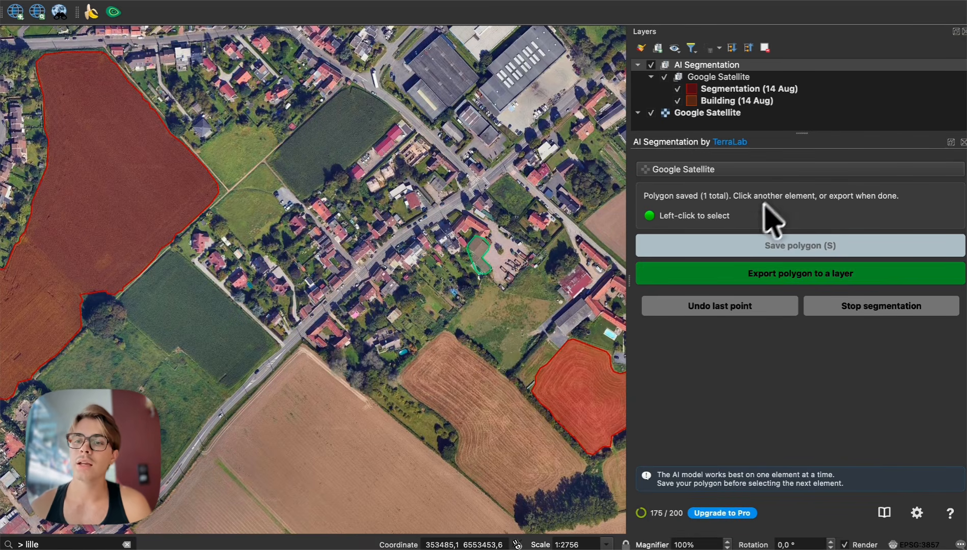
Switch to Automatic mode and start Automatic AI Segmentation on Google Satellite, ready to outline a zone around the village.
{"action": "left_click", "coordinate": [861, 173]}
{"action": "left_click", "coordinate": [764, 239]}
{"action": "scroll", "coordinate": [304, 102], "scroll_direction": "down", "scroll_amount": 3}
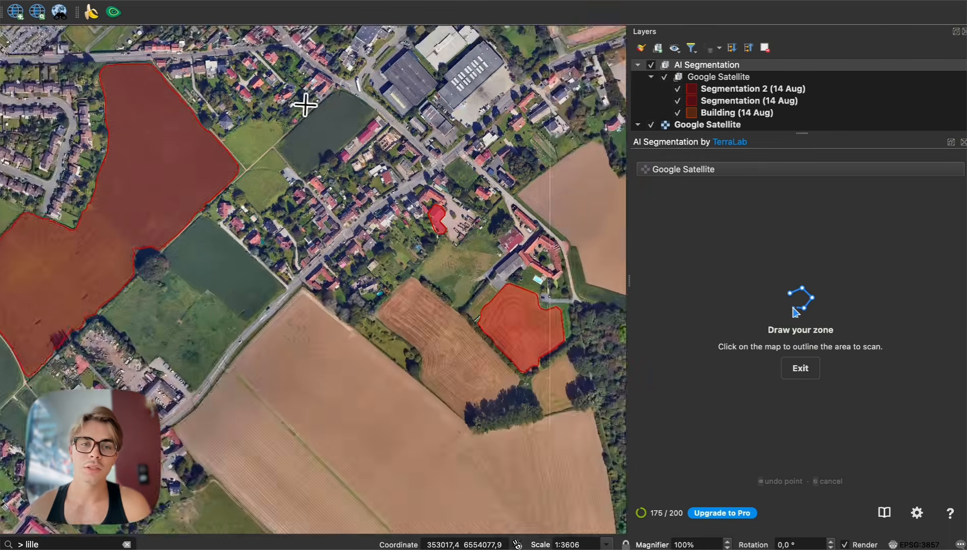
Outline a seven-point zone around the village, check its estimated cloud detections, and exit the automatic session without detecting objects.
{"action": "left_click", "coordinate": [242, 93]}
{"action": "left_click", "coordinate": [224, 284]}
{"action": "left_click", "coordinate": [418, 397]}
{"action": "left_click", "coordinate": [527, 397]}
{"action": "left_click", "coordinate": [554, 229]}
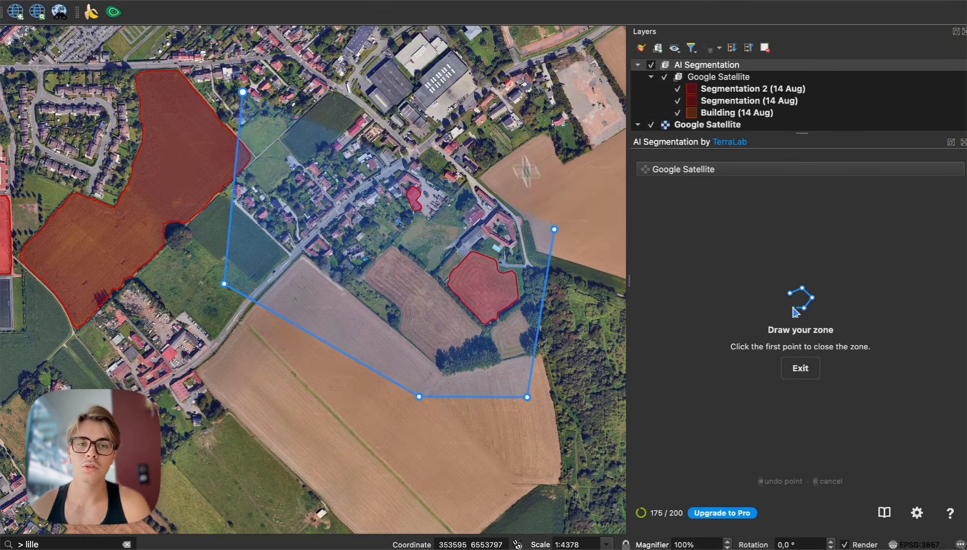
{"action": "left_click", "coordinate": [483, 81]}
{"action": "left_click", "coordinate": [331, 71]}
{"action": "left_click", "coordinate": [242, 92]}
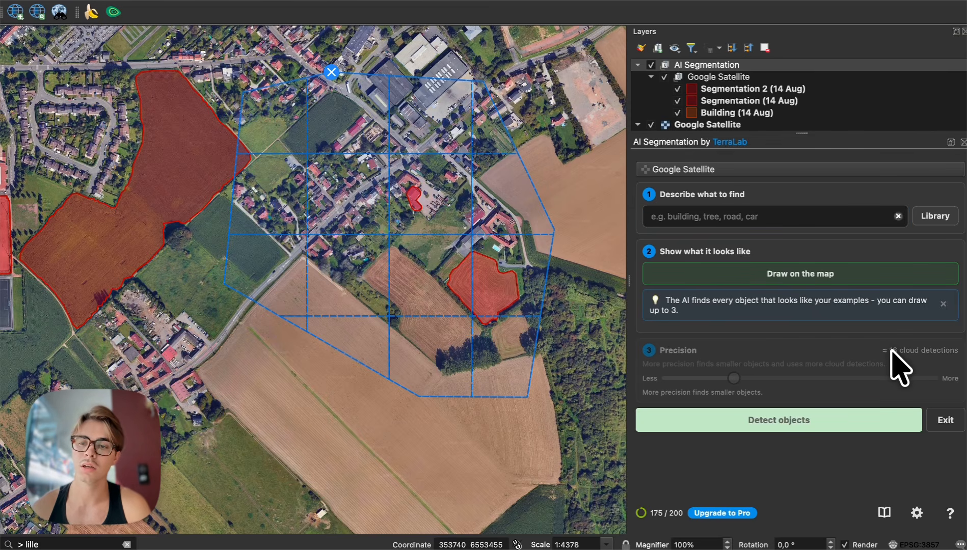
{"action": "scroll", "coordinate": [287, 162], "scroll_direction": "down", "scroll_amount": 2}
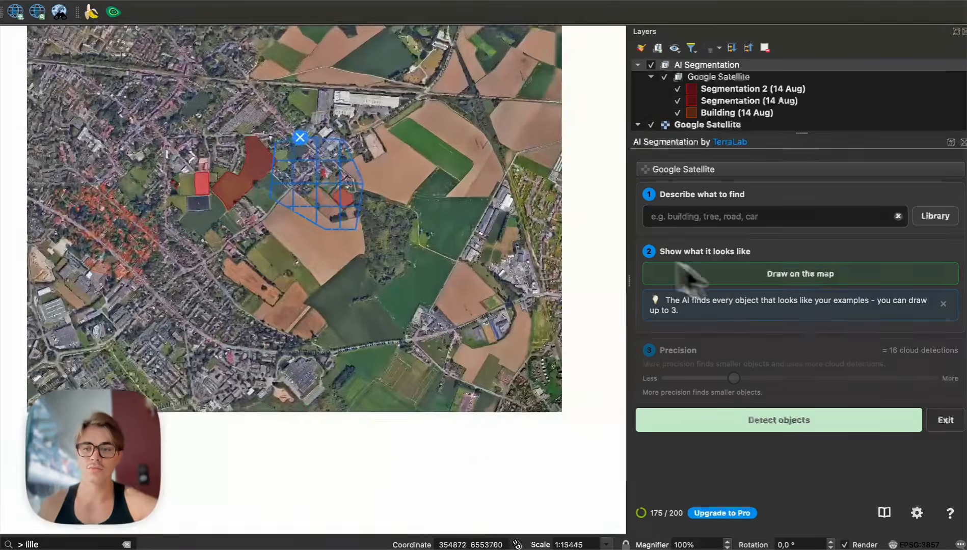
{"action": "left_click", "coordinate": [945, 422]}
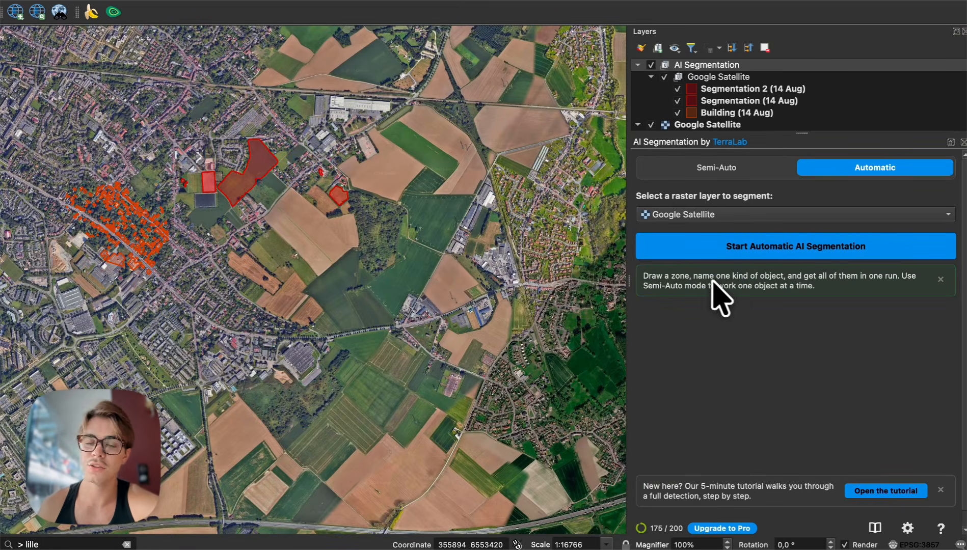
Switch AI Segmentation back to Semi-Auto mode with the map centred on the urban area northwest of the village.
{"action": "left_click_drag", "start_coordinate": [144, 156], "coordinate": [435, 328]}
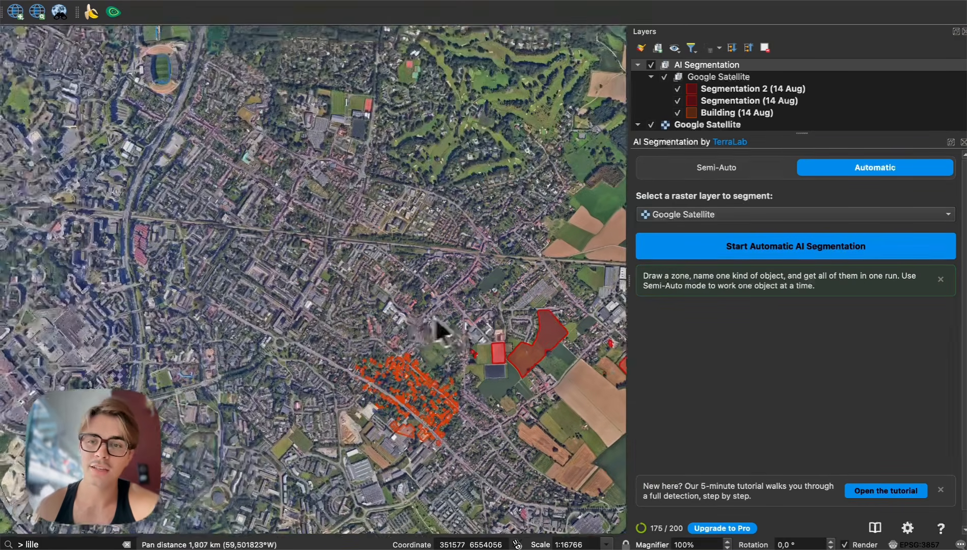
{"action": "left_click", "coordinate": [673, 173]}
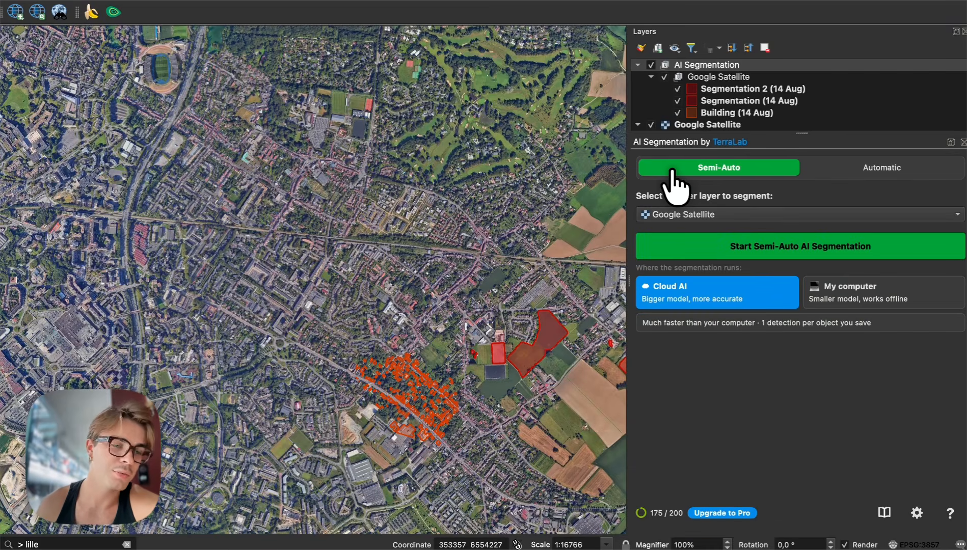